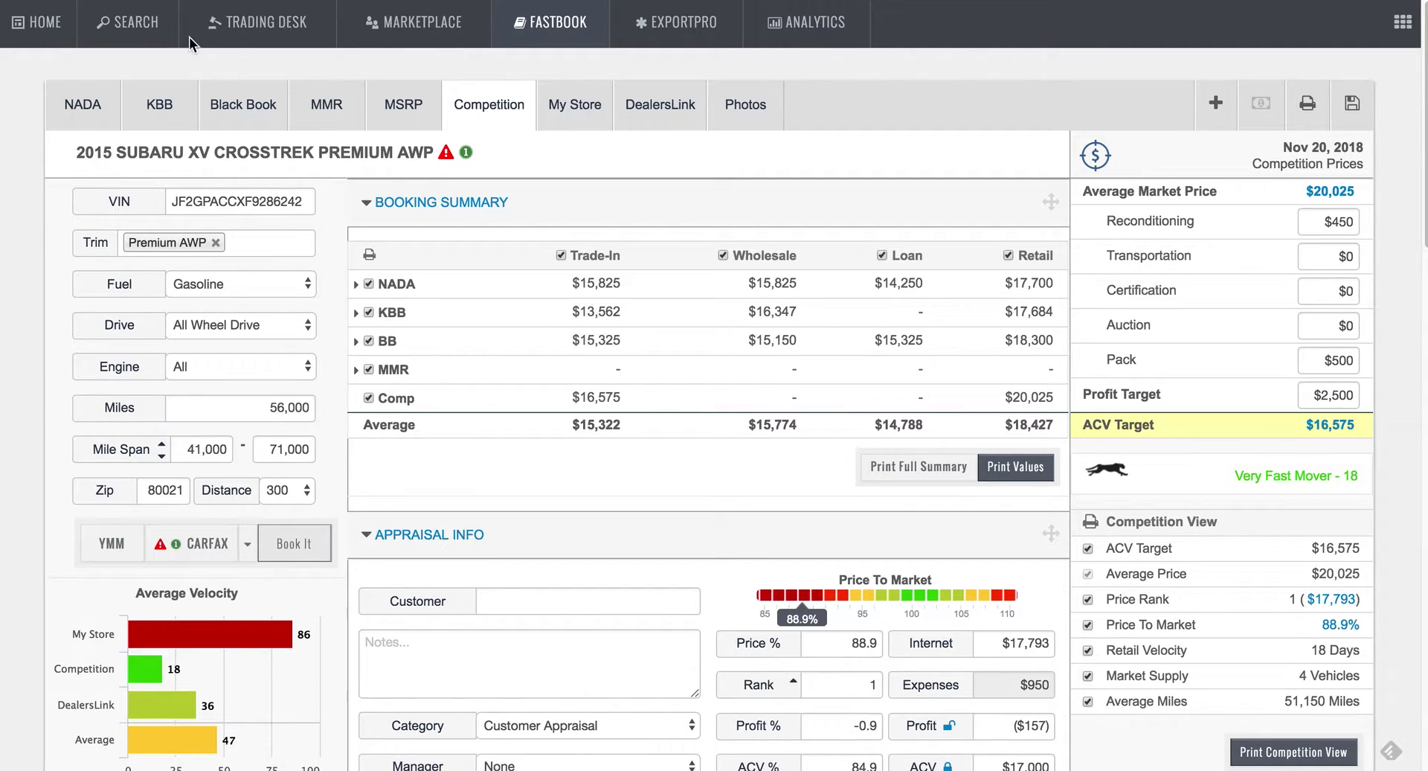
Reload the 2015 Subaru XV Crosstrek booking page, discarding the unsaved changes
{"action": "key", "text": "ctrl+r"}
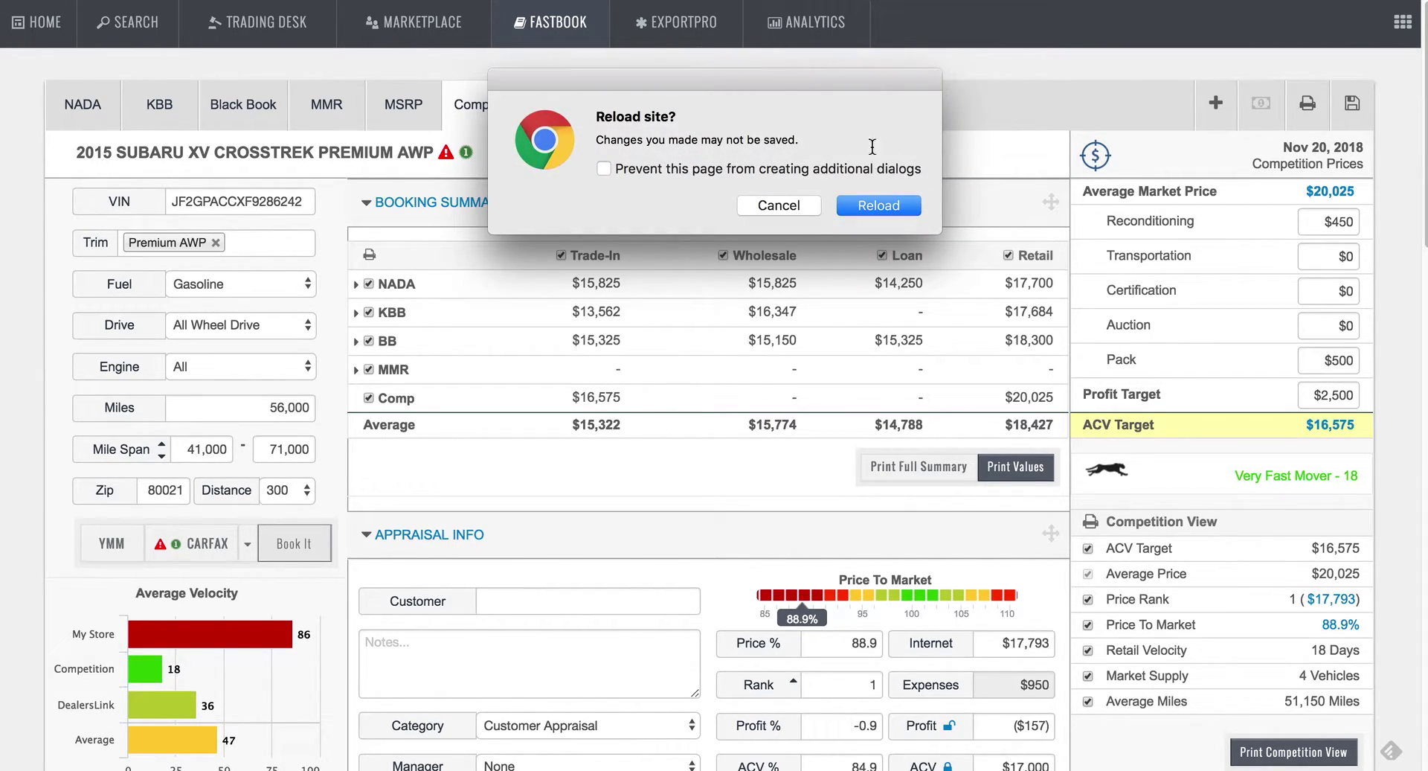
{"action": "left_click", "coordinate": [856, 208]}
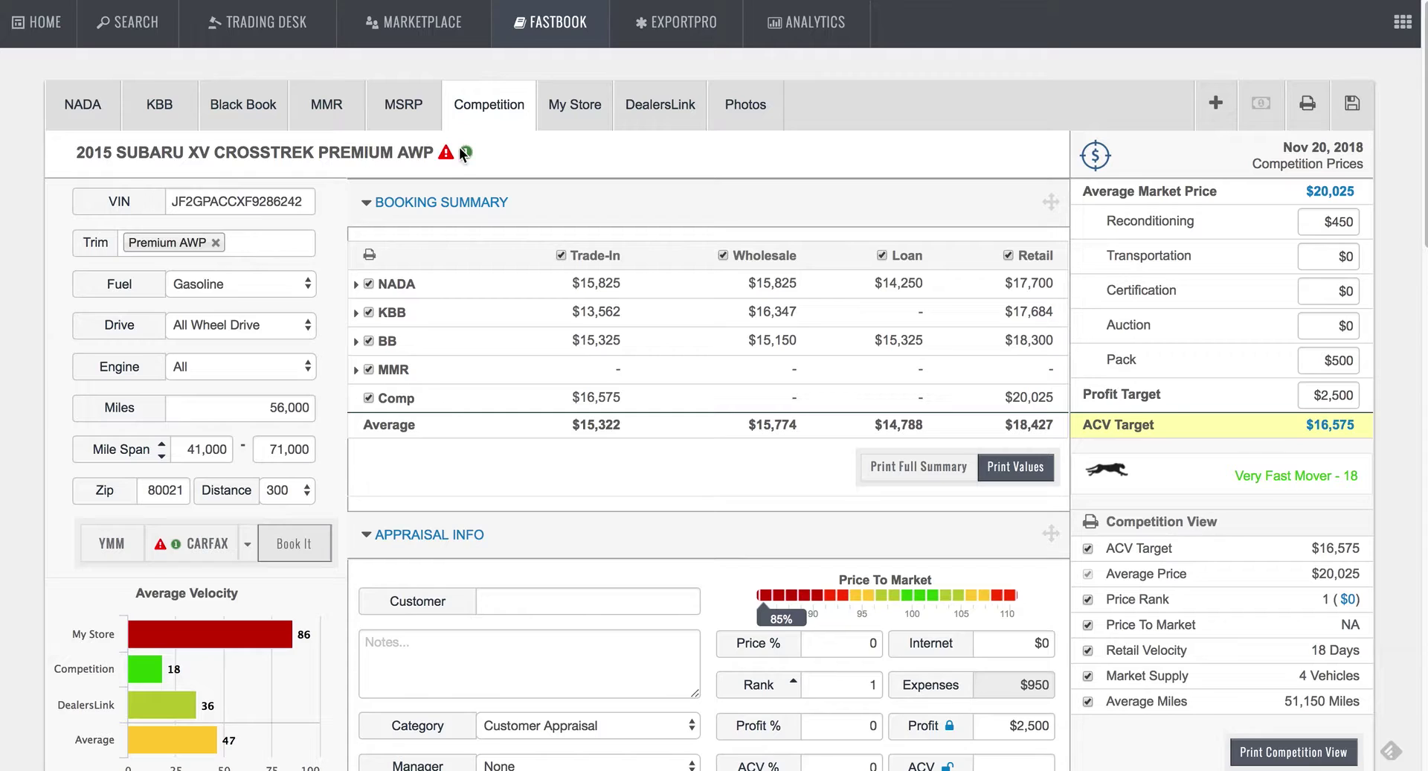
Review the NADA valuation for the vehicle, checking its trim description and the list of optional accessories
{"action": "left_click", "coordinate": [84, 108]}
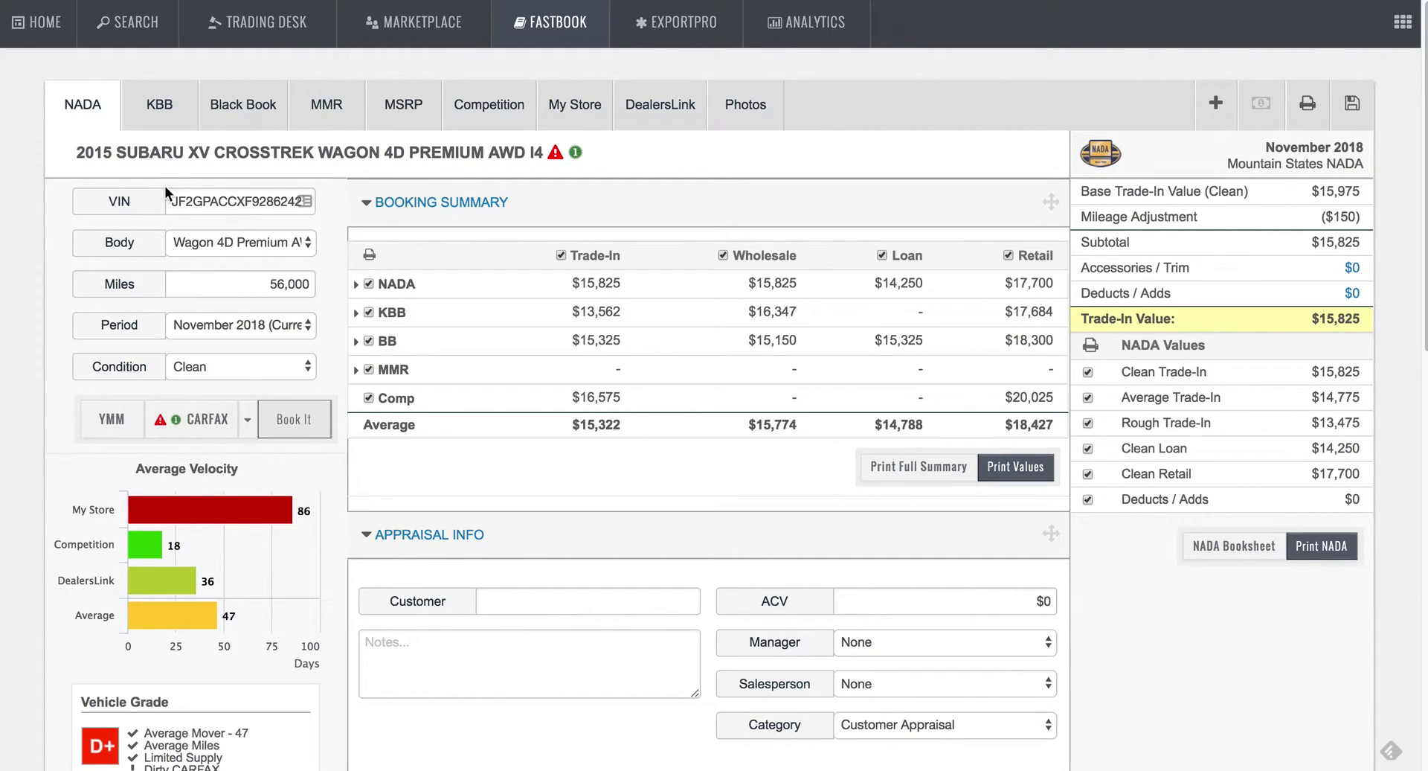
{"action": "left_click_drag", "start_coordinate": [201, 152], "coordinate": [532, 159]}
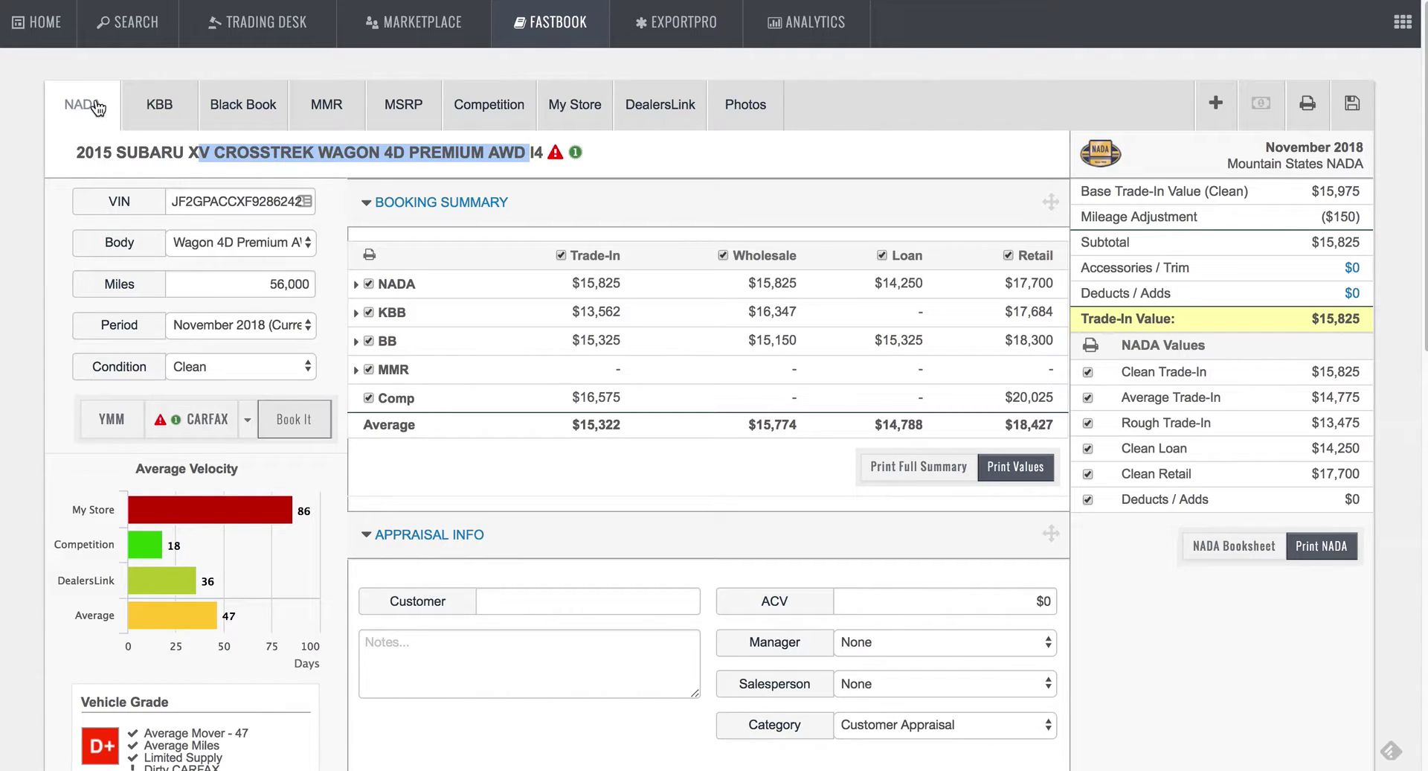
{"action": "left_click", "coordinate": [75, 107]}
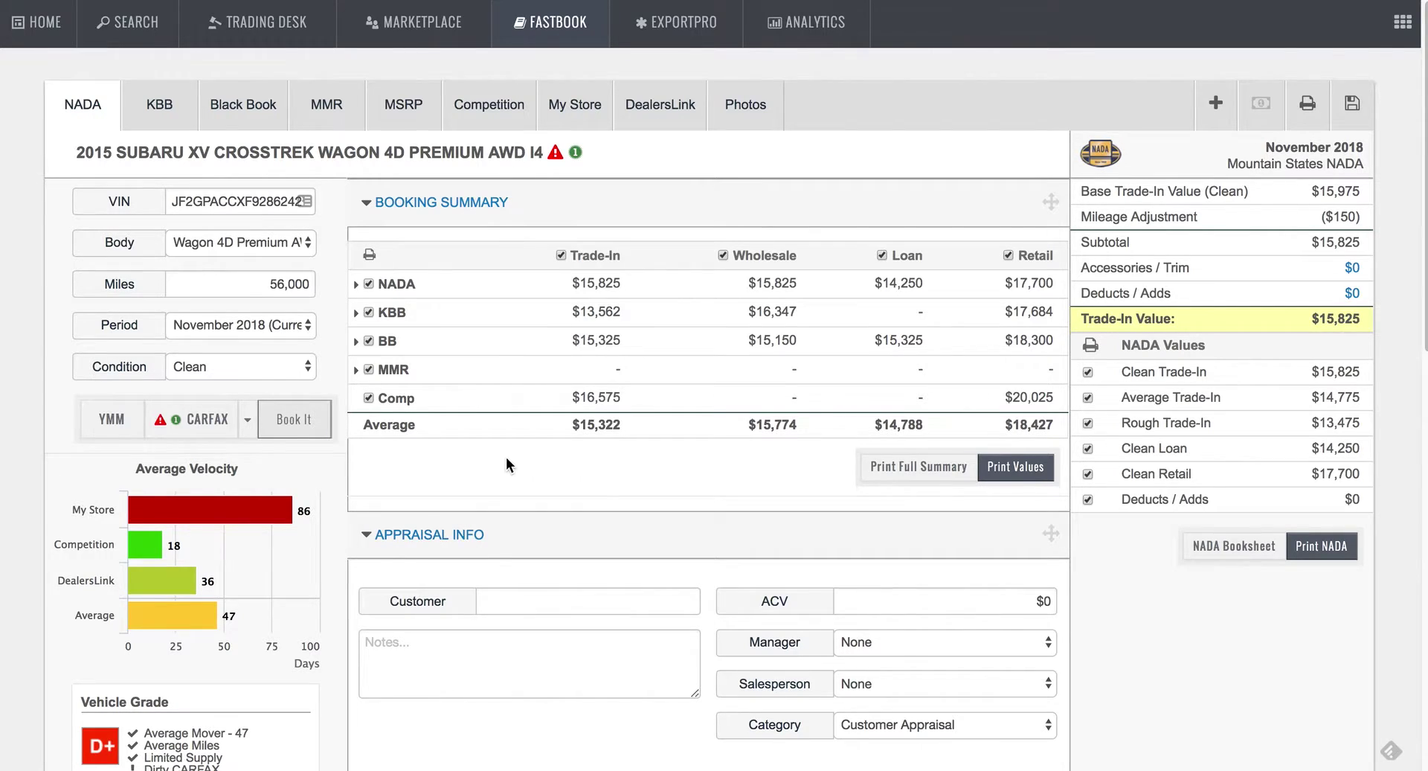
{"action": "scroll", "coordinate": [508, 457], "scroll_direction": "down", "scroll_amount": 9}
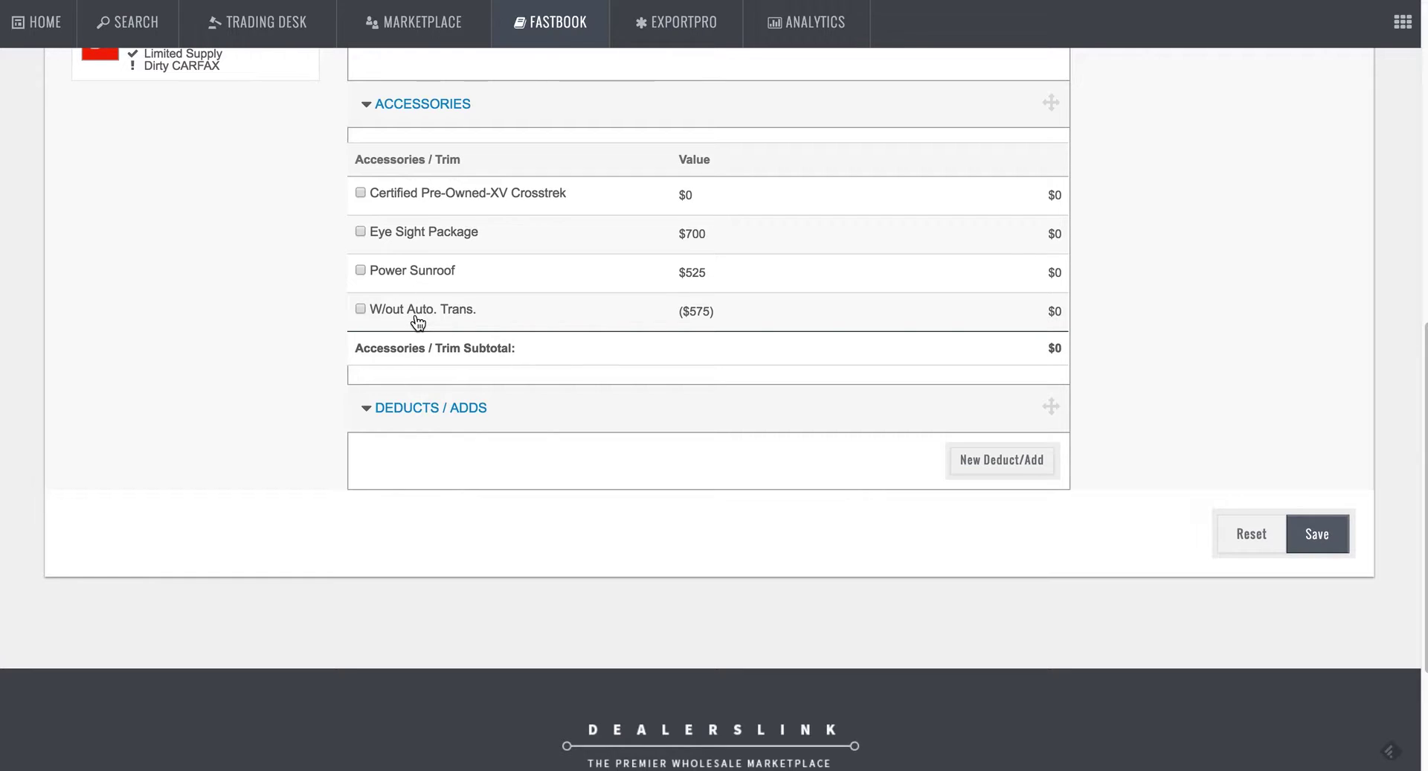
{"action": "scroll", "coordinate": [545, 317], "scroll_direction": "up", "scroll_amount": 11}
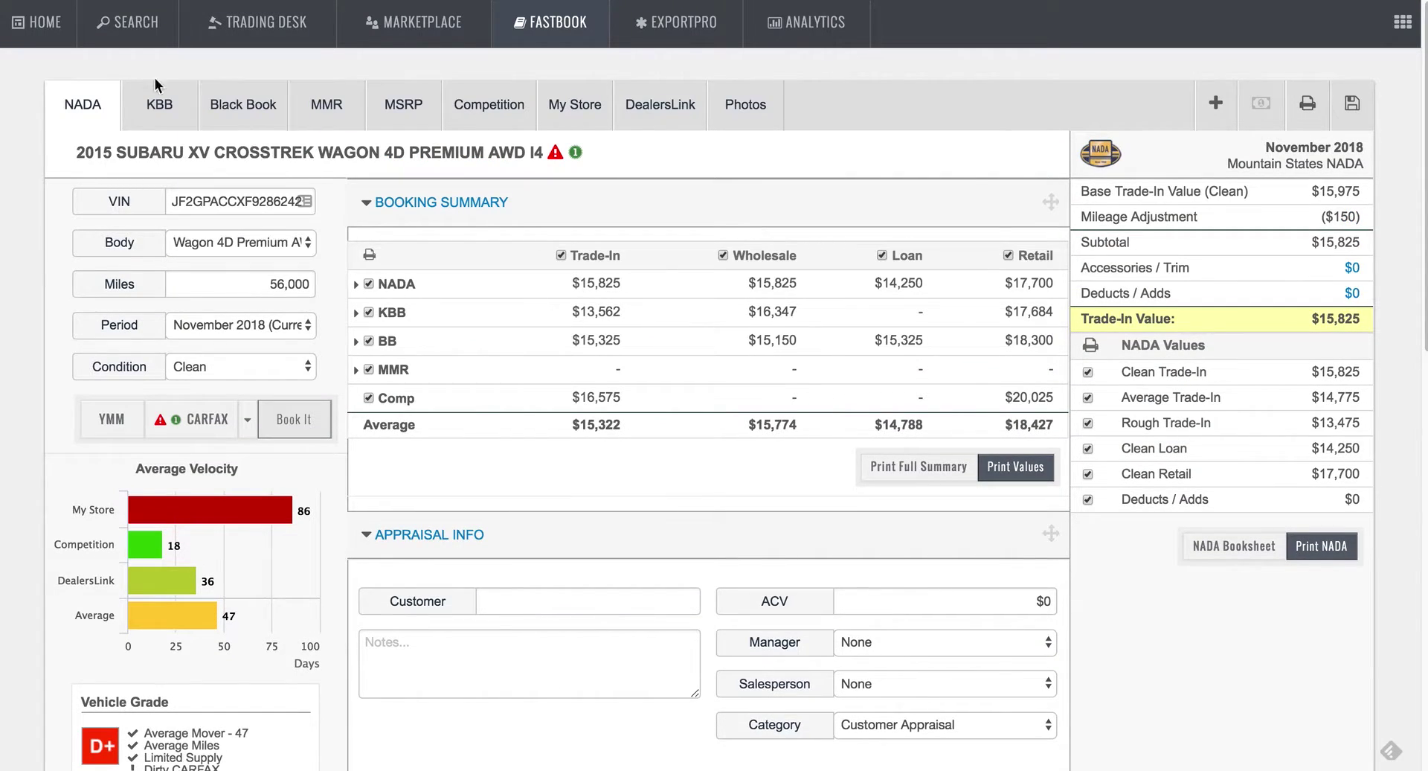
Compare how KBB and Black Book describe the vehicle's trim in their valuation headings
{"action": "left_click", "coordinate": [146, 119]}
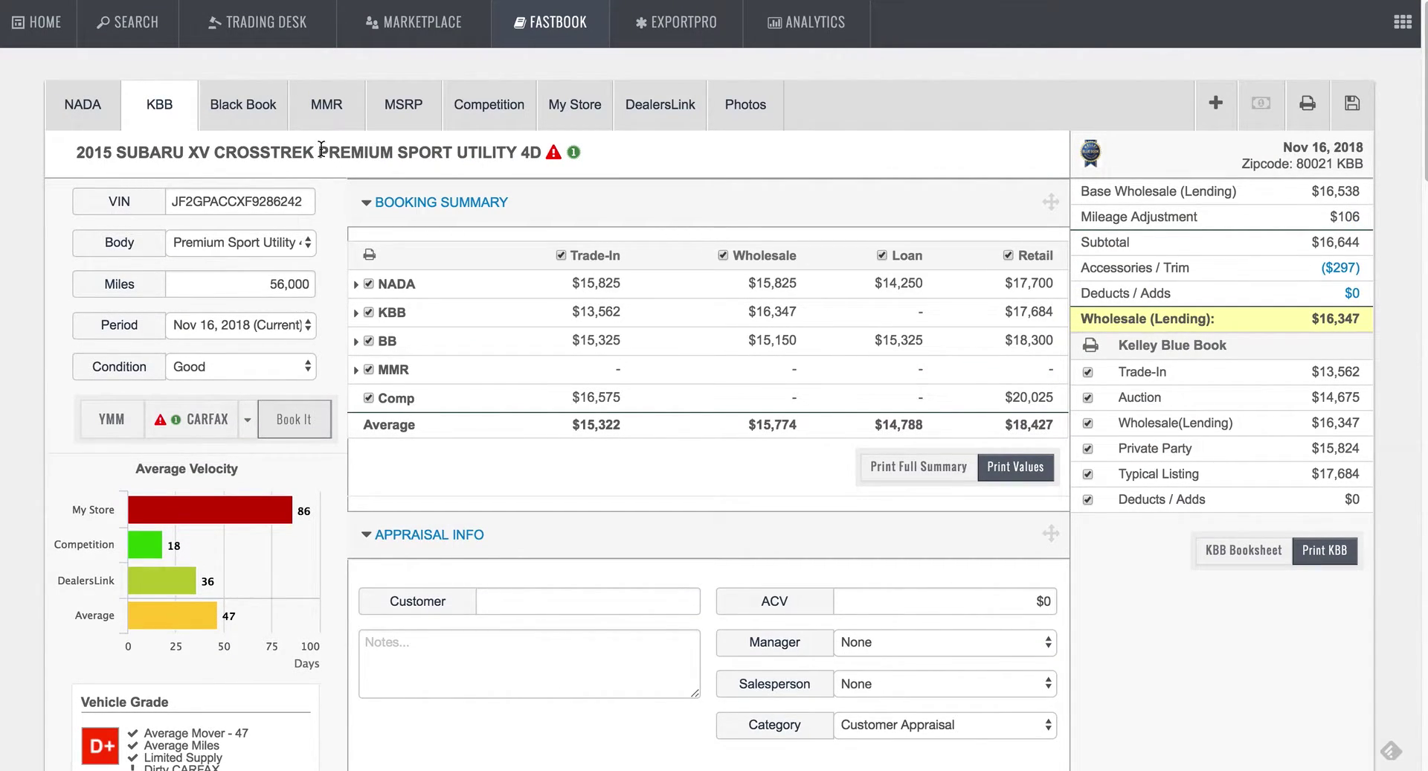
{"action": "left_click_drag", "start_coordinate": [318, 152], "coordinate": [503, 149]}
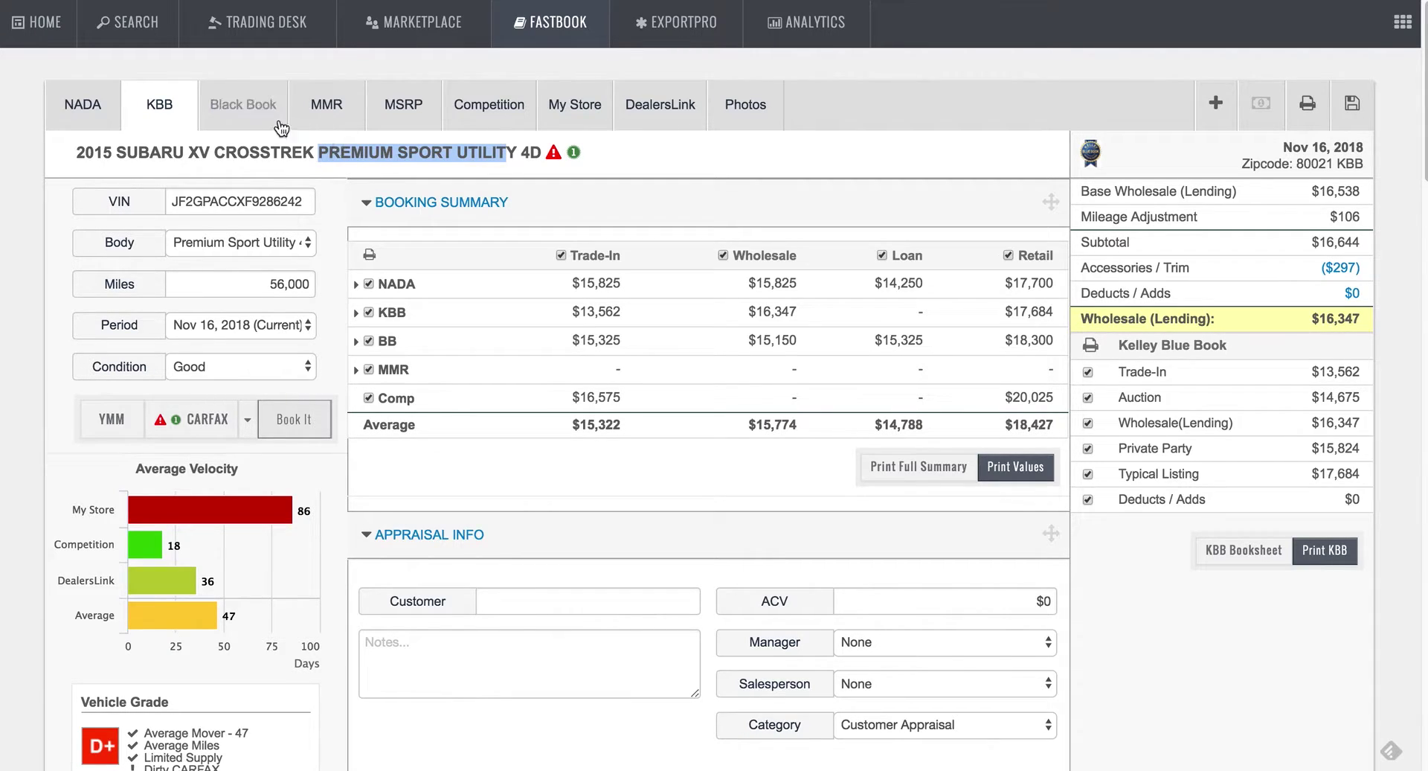
{"action": "left_click", "coordinate": [258, 130]}
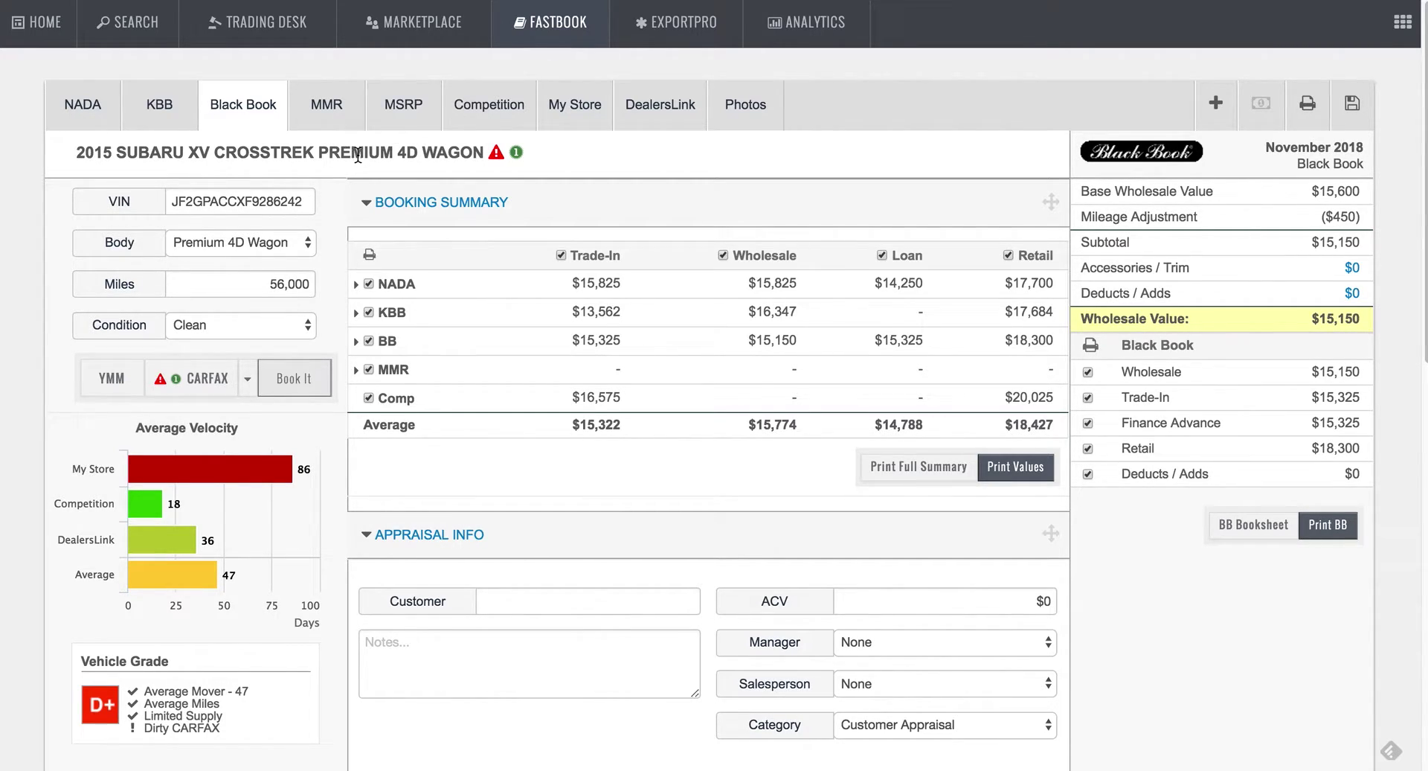
{"action": "left_click_drag", "start_coordinate": [330, 152], "coordinate": [428, 150]}
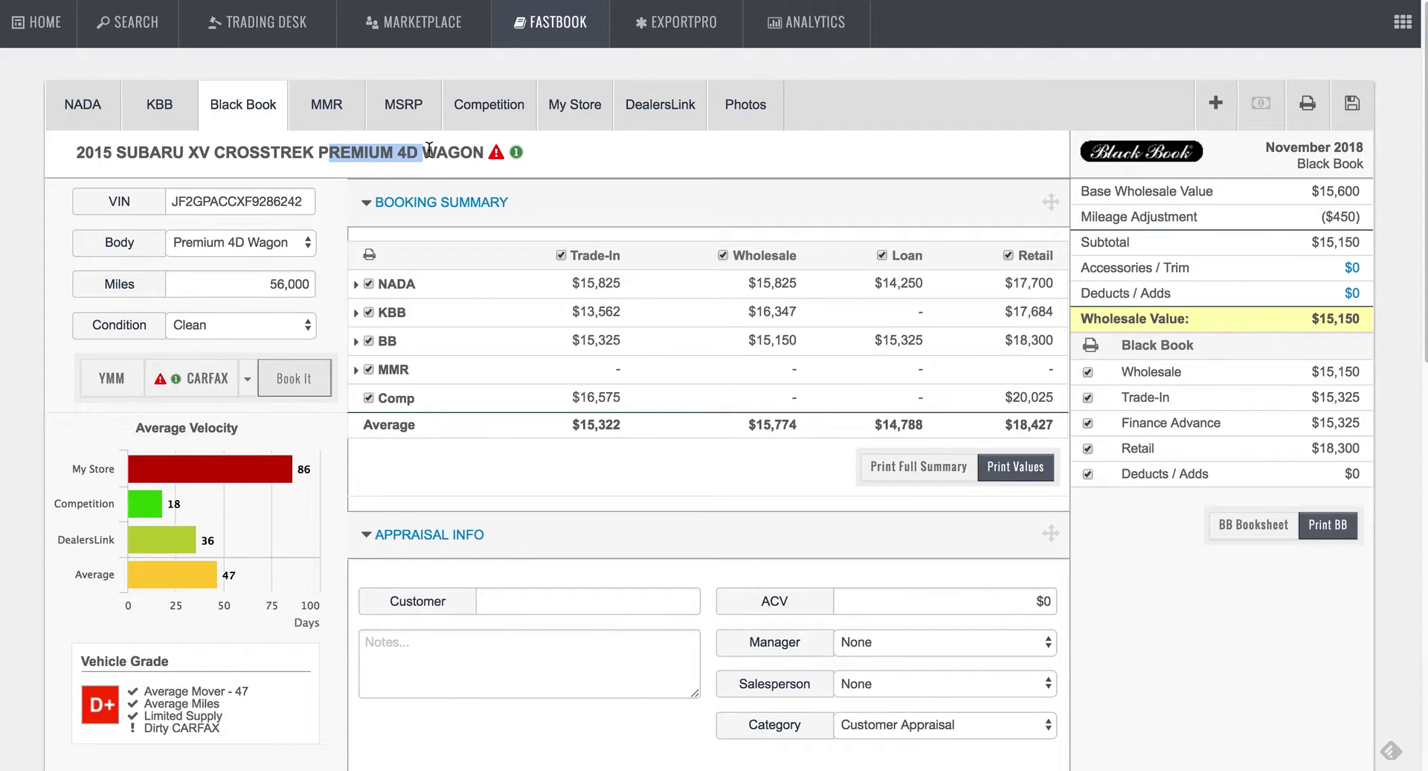
Review the Competition valuation, checking the market supply and the Comp trade-in value in the booking summary
{"action": "left_click", "coordinate": [510, 117]}
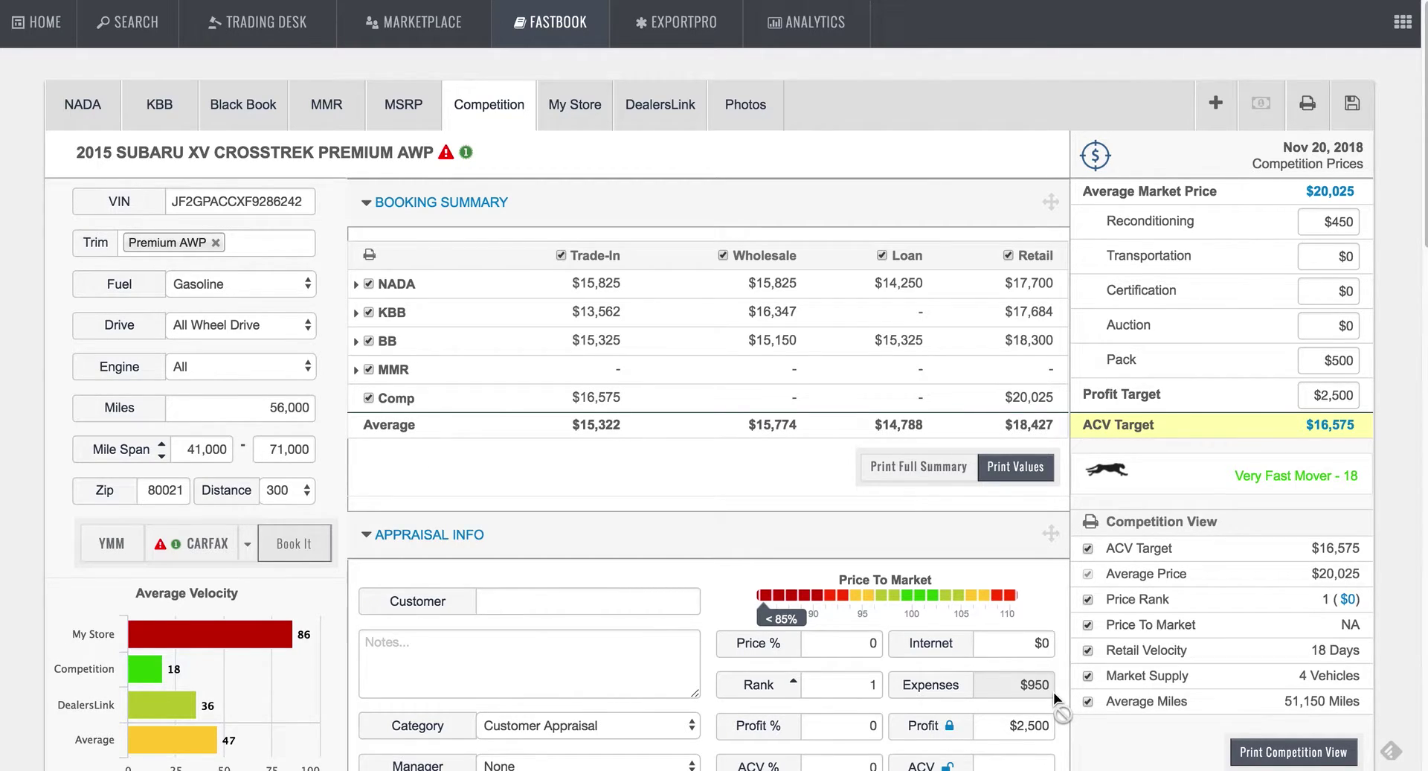
{"action": "left_click_drag", "start_coordinate": [1304, 676], "coordinate": [1375, 674]}
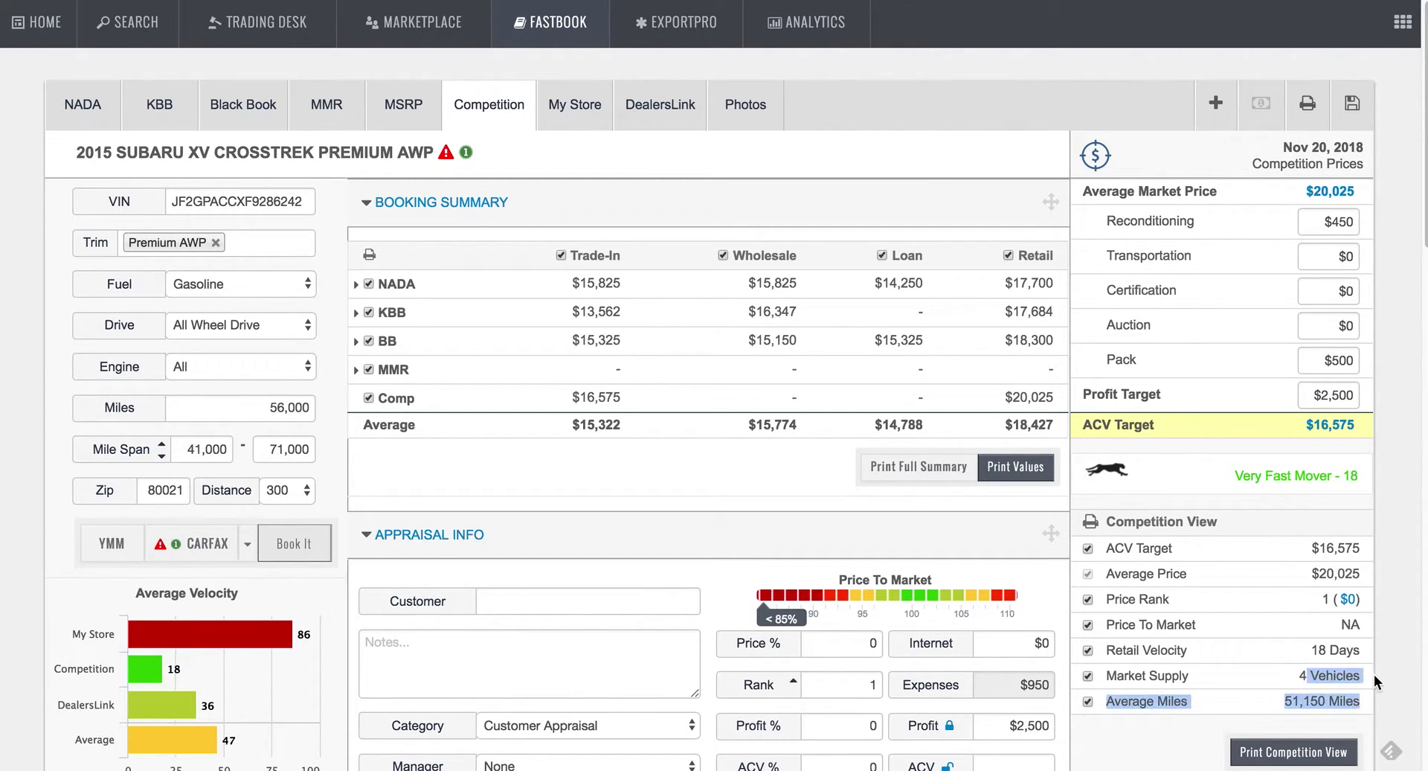
{"action": "left_click", "coordinate": [1283, 678]}
{"action": "scroll", "coordinate": [1282, 680], "scroll_direction": "down", "scroll_amount": 1}
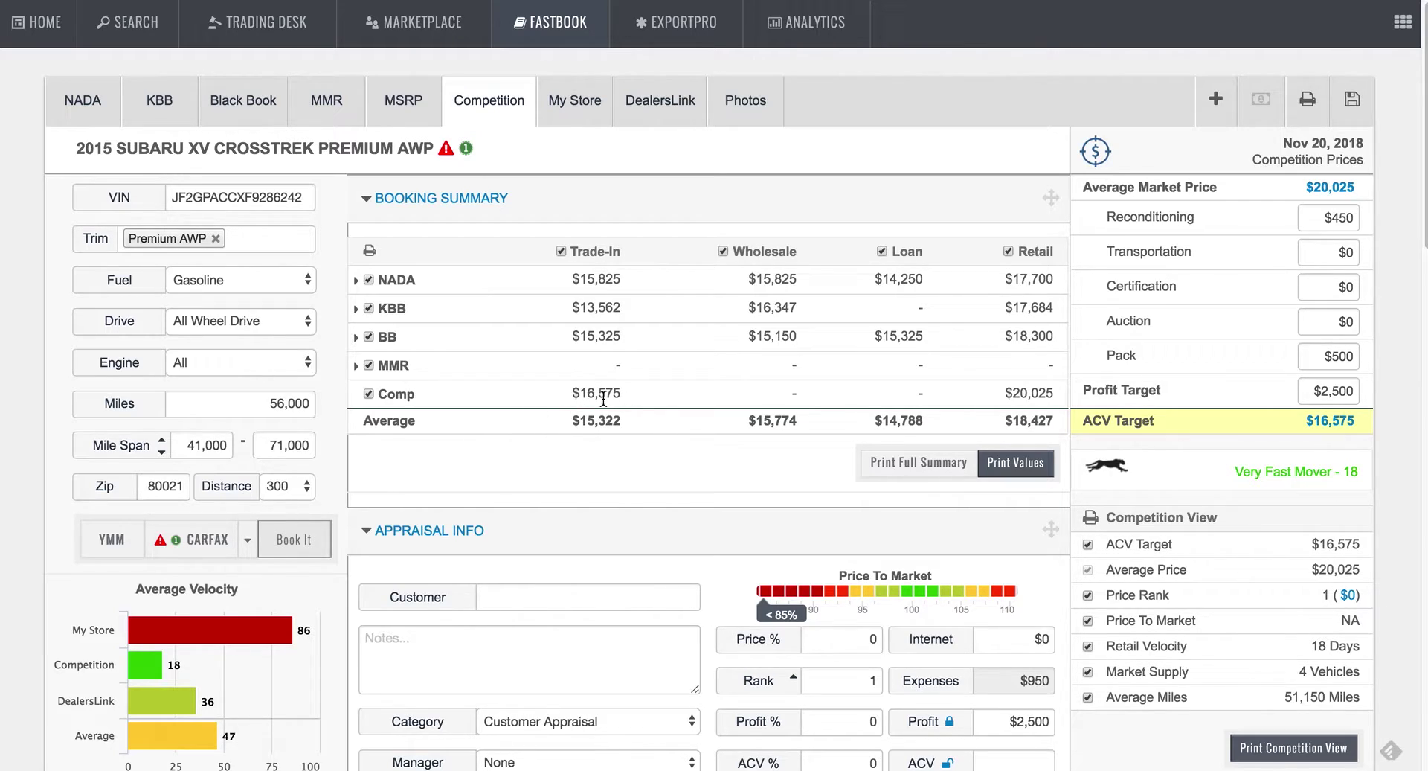
{"action": "left_click_drag", "start_coordinate": [573, 399], "coordinate": [647, 403]}
Remove the Premium AWP trim filter so the competition search covers all trims
{"action": "left_click", "coordinate": [245, 237]}
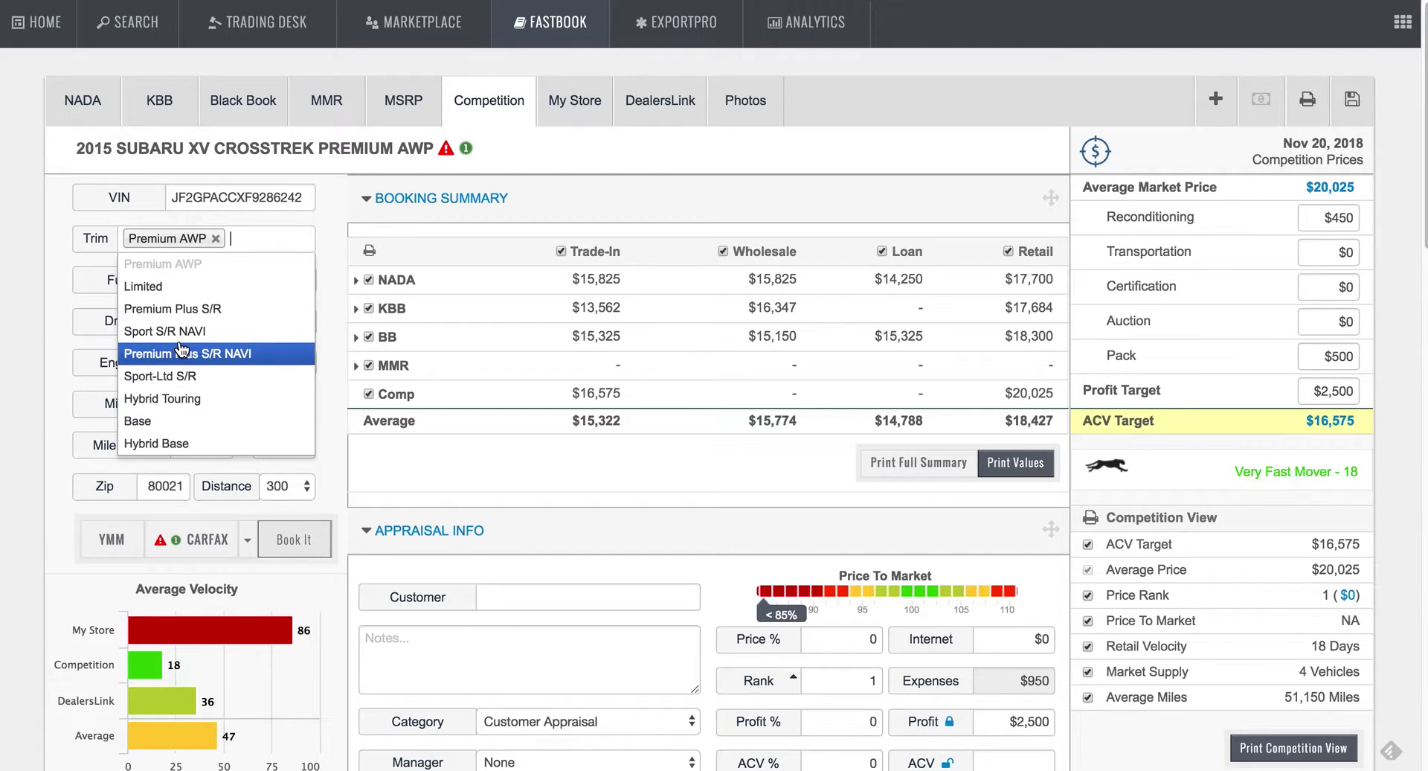
{"action": "left_click", "coordinate": [216, 240]}
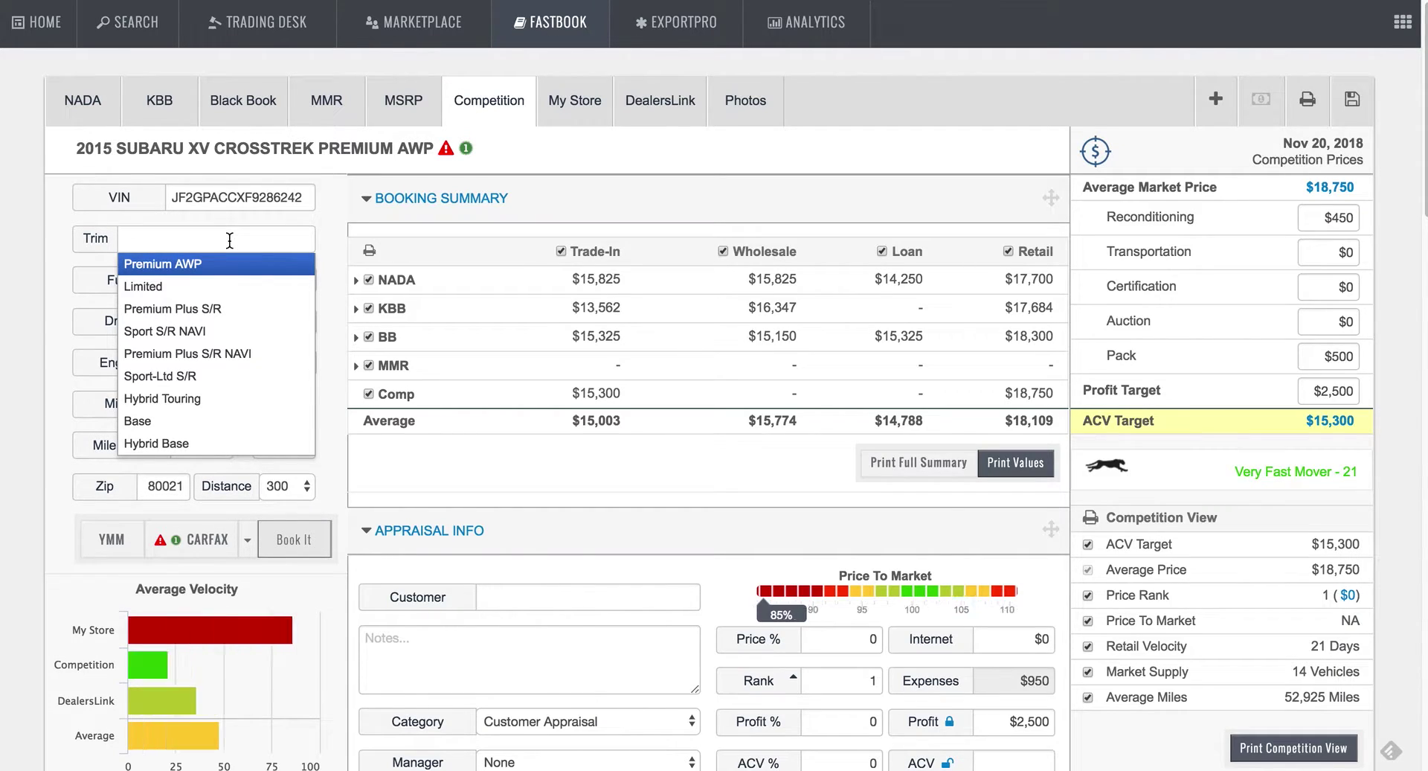
{"action": "left_click", "coordinate": [328, 271]}
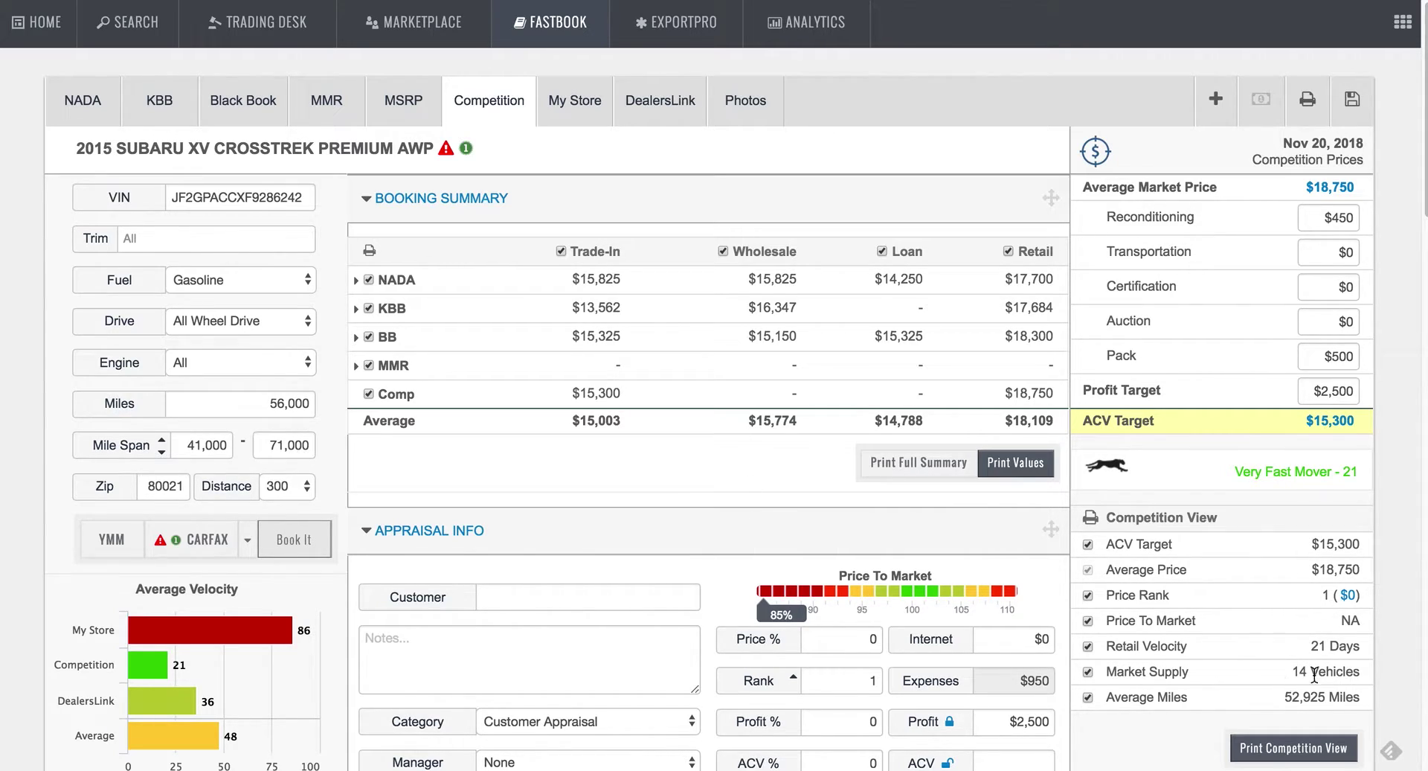
Examine the competition price and mileage chart, the comparable vehicles' trims, and the available engine options
{"action": "scroll", "coordinate": [593, 533], "scroll_direction": "down", "scroll_amount": 5}
{"action": "scroll", "coordinate": [593, 533], "scroll_direction": "down", "scroll_amount": 4}
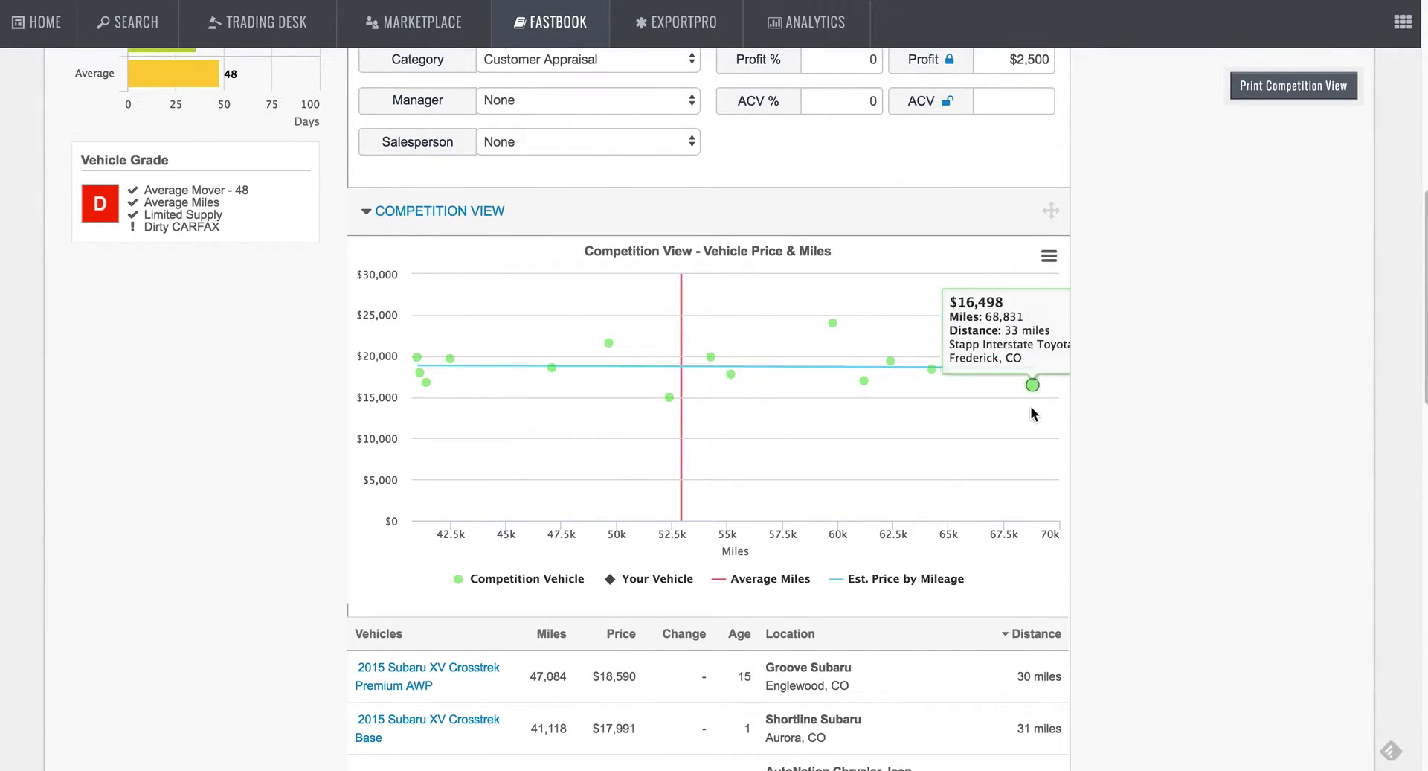
{"action": "scroll", "coordinate": [907, 673], "scroll_direction": "down", "scroll_amount": 3}
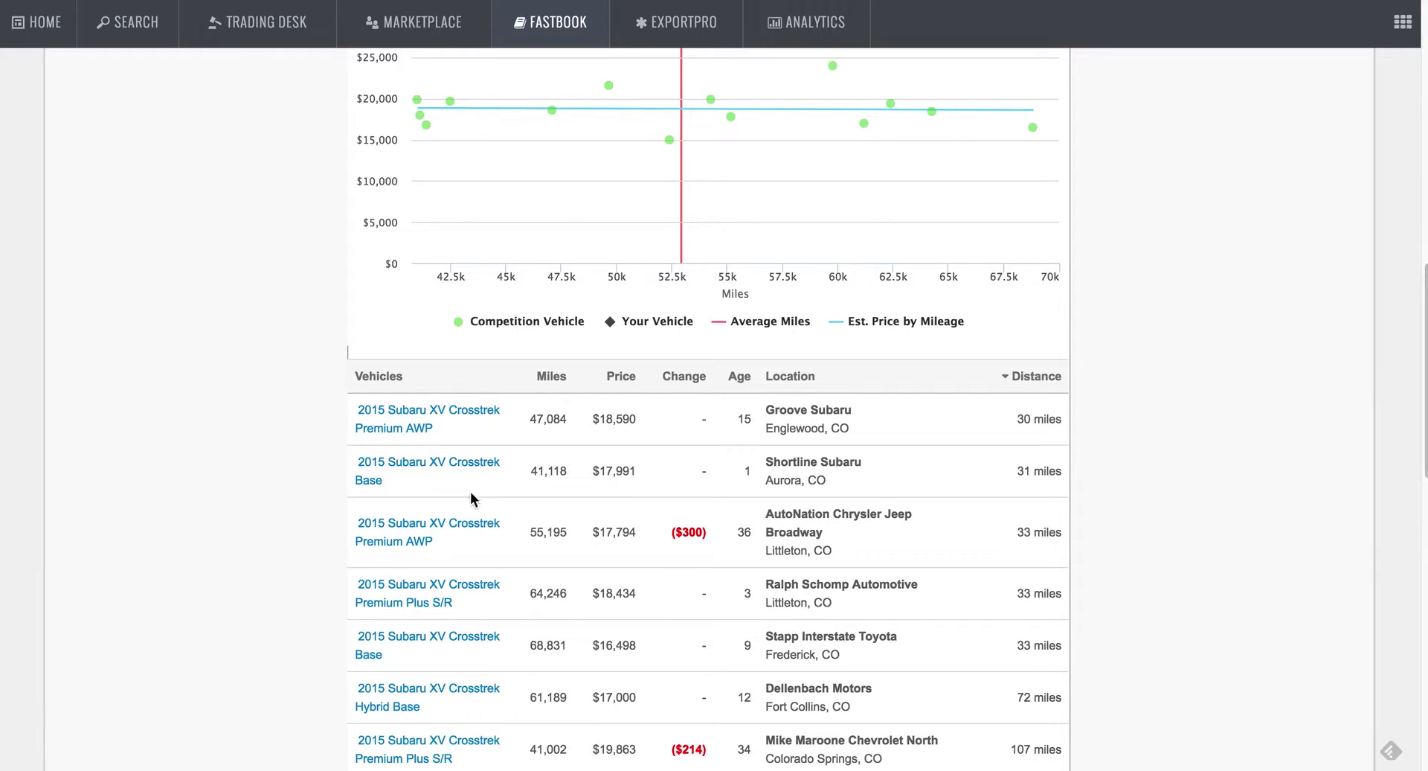
{"action": "scroll", "coordinate": [433, 506], "scroll_direction": "down", "scroll_amount": 1}
{"action": "scroll", "coordinate": [433, 509], "scroll_direction": "down", "scroll_amount": 1}
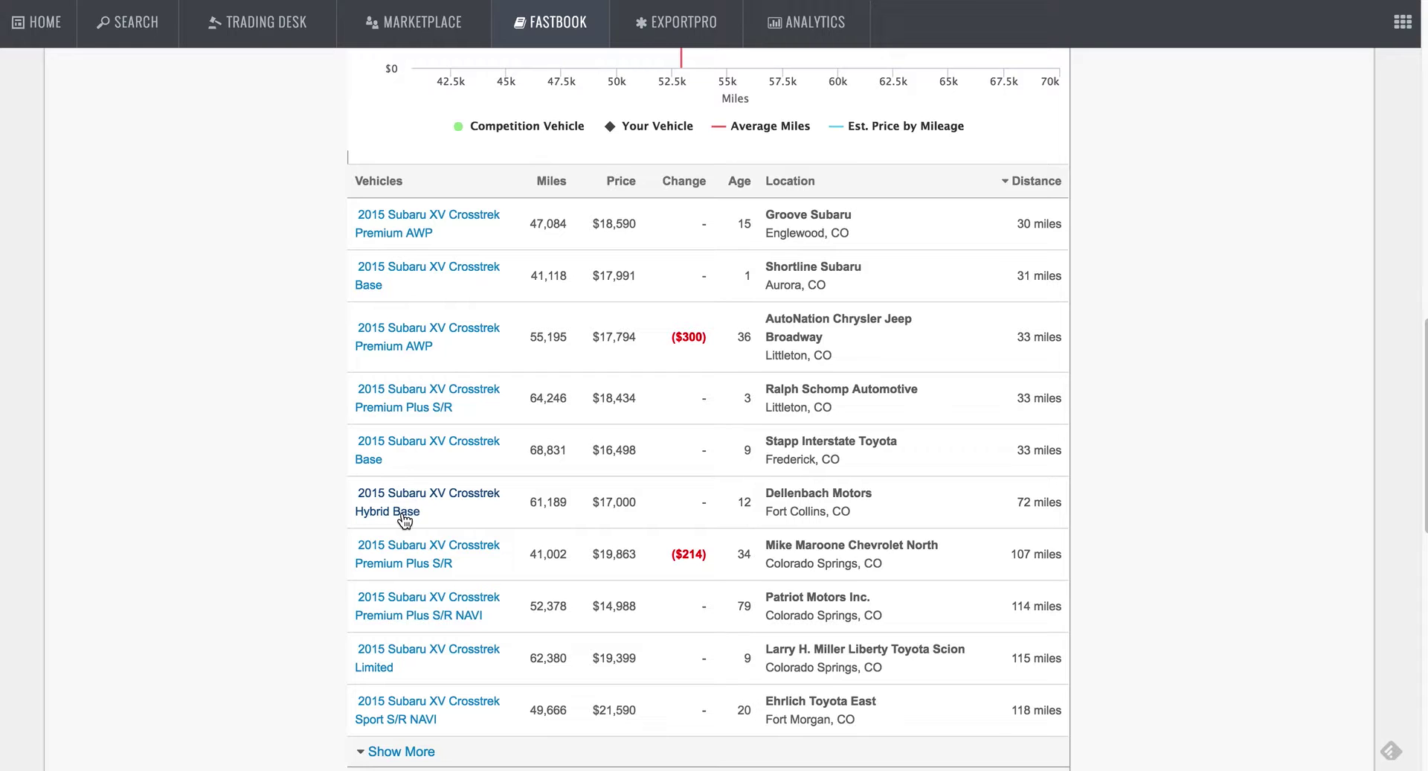
{"action": "scroll", "coordinate": [404, 513], "scroll_direction": "up", "scroll_amount": 15}
{"action": "left_click", "coordinate": [211, 372]}
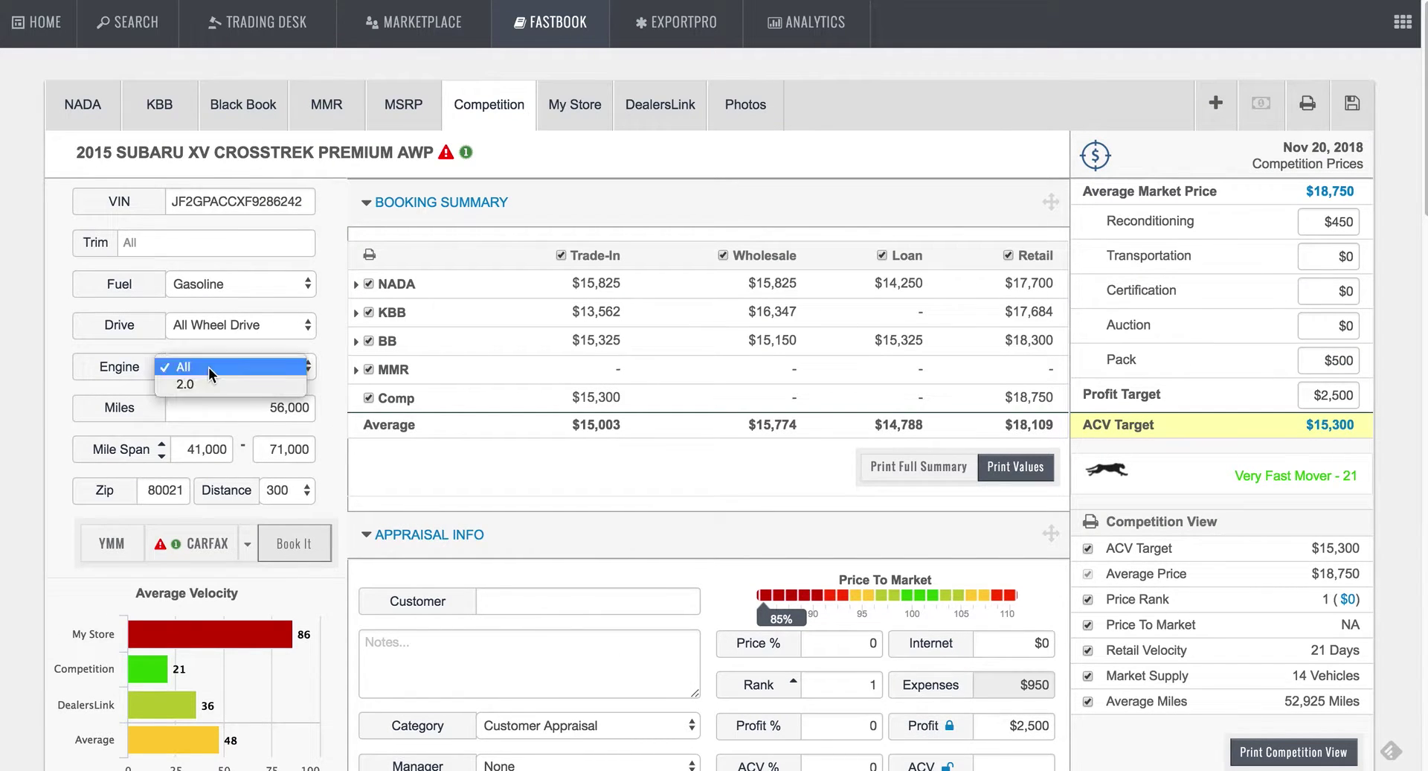
{"action": "left_click", "coordinate": [344, 370]}
Remove the Hybrid Base vehicle at Dellenbach Motors from the competition list
{"action": "scroll", "coordinate": [331, 547], "scroll_direction": "down", "scroll_amount": 20}
{"action": "scroll", "coordinate": [503, 554], "scroll_direction": "up", "scroll_amount": 3}
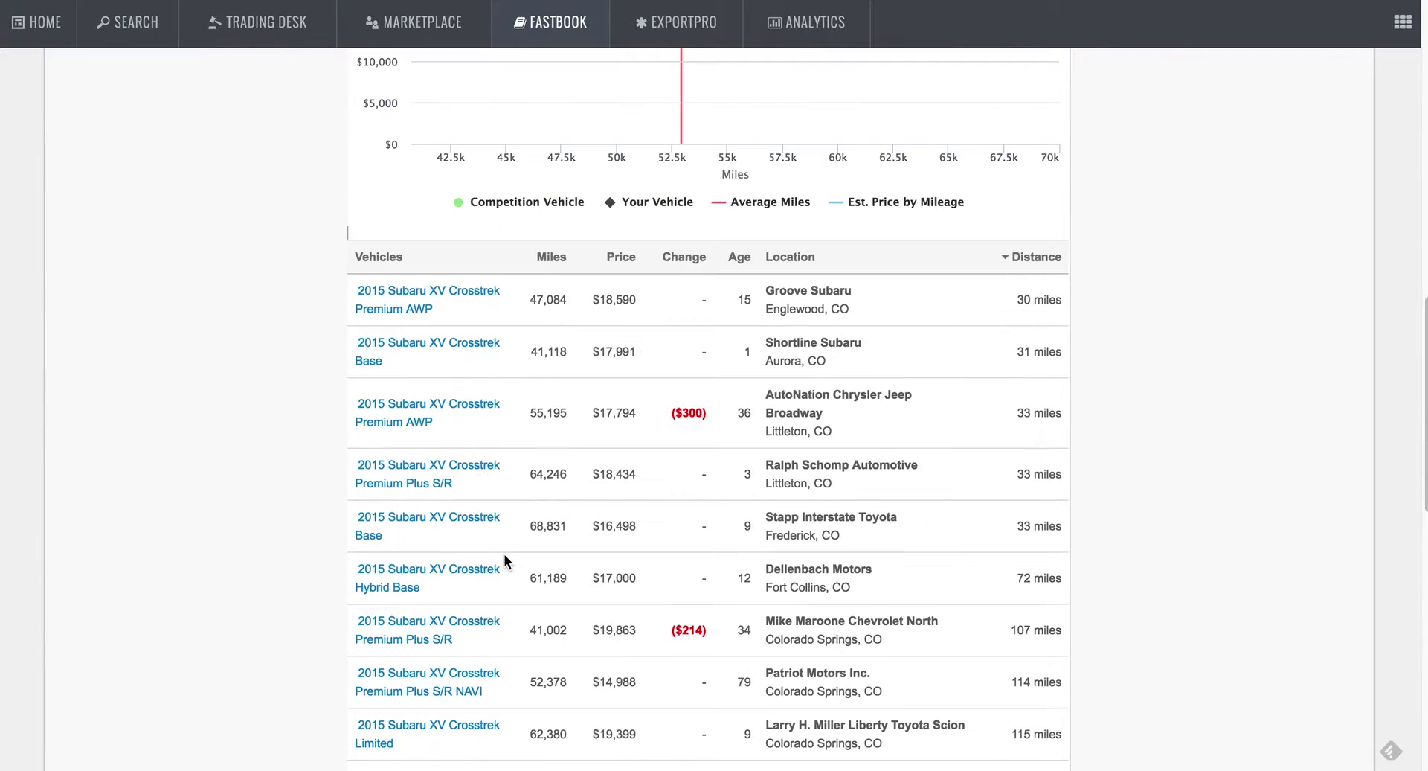
{"action": "left_click", "coordinate": [429, 575]}
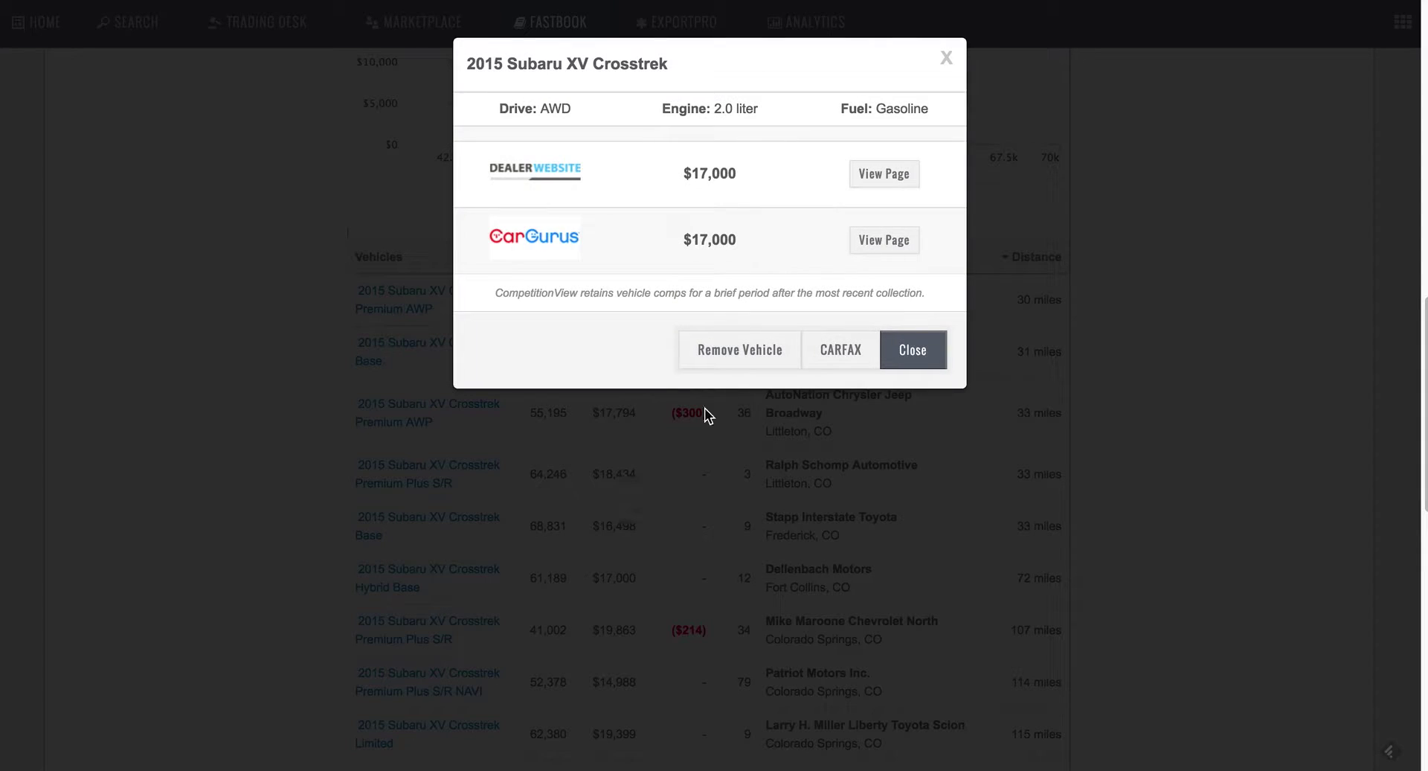
{"action": "left_click", "coordinate": [727, 353]}
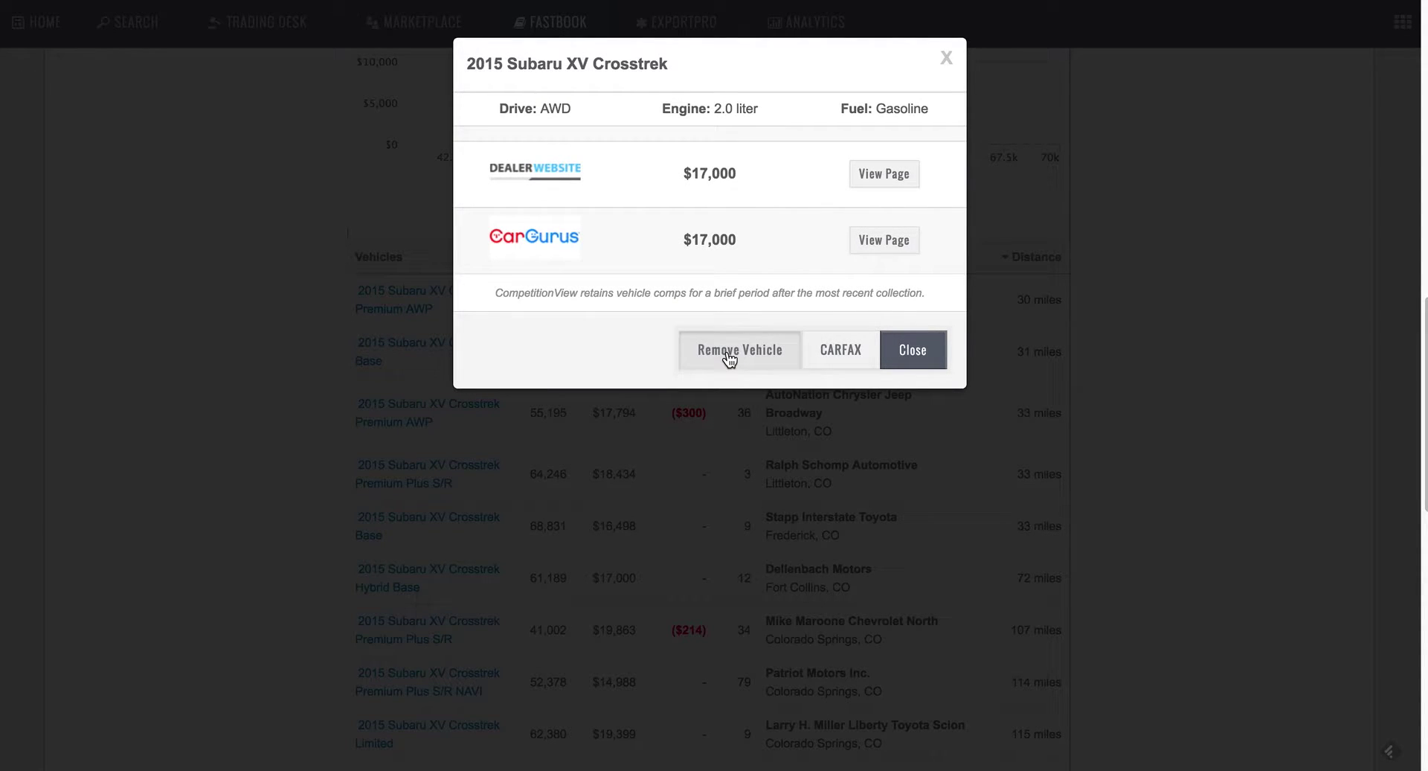
Remove the Limited and the Sport S/R NAVI vehicles from the competition list
{"action": "scroll", "coordinate": [447, 550], "scroll_direction": "down", "scroll_amount": 3}
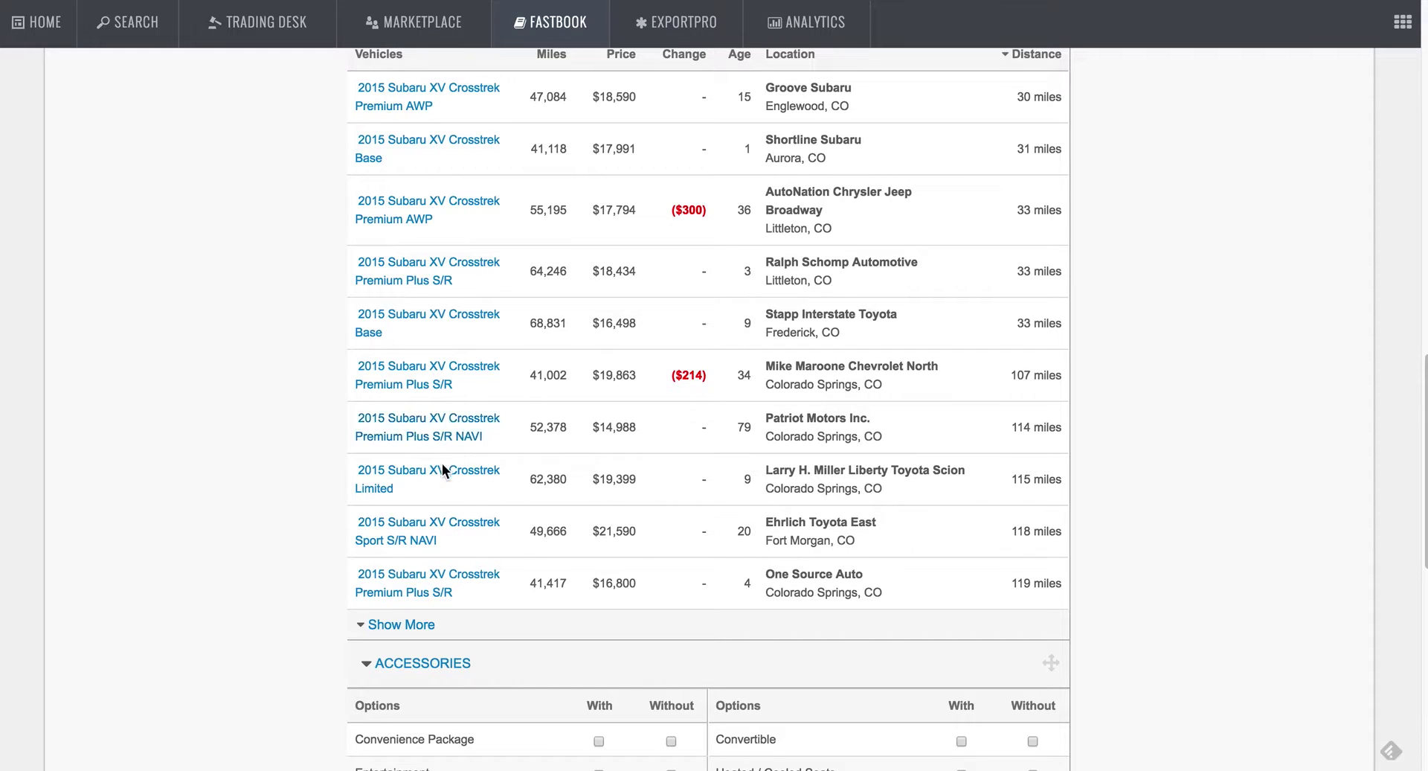
{"action": "left_click", "coordinate": [374, 488]}
{"action": "left_click", "coordinate": [742, 290]}
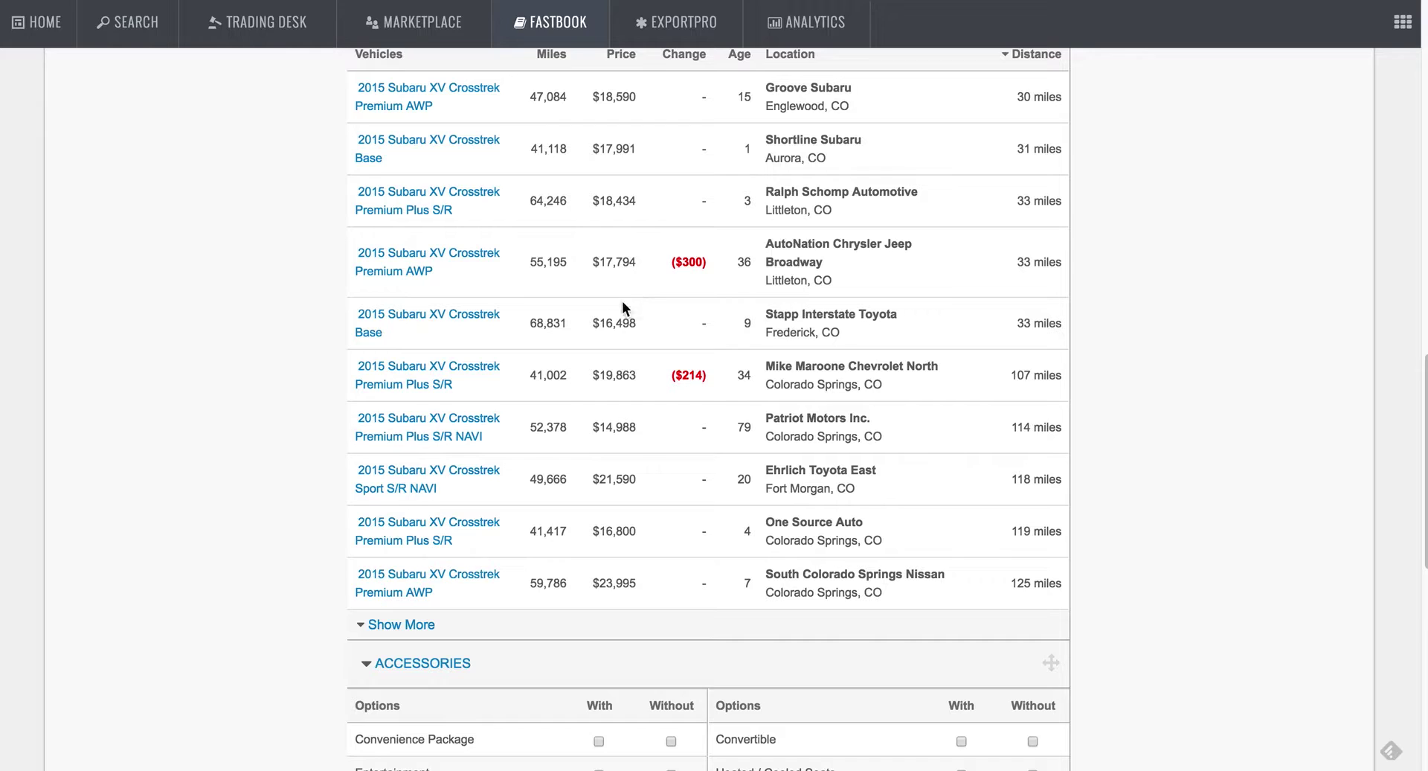
{"action": "left_click", "coordinate": [421, 488]}
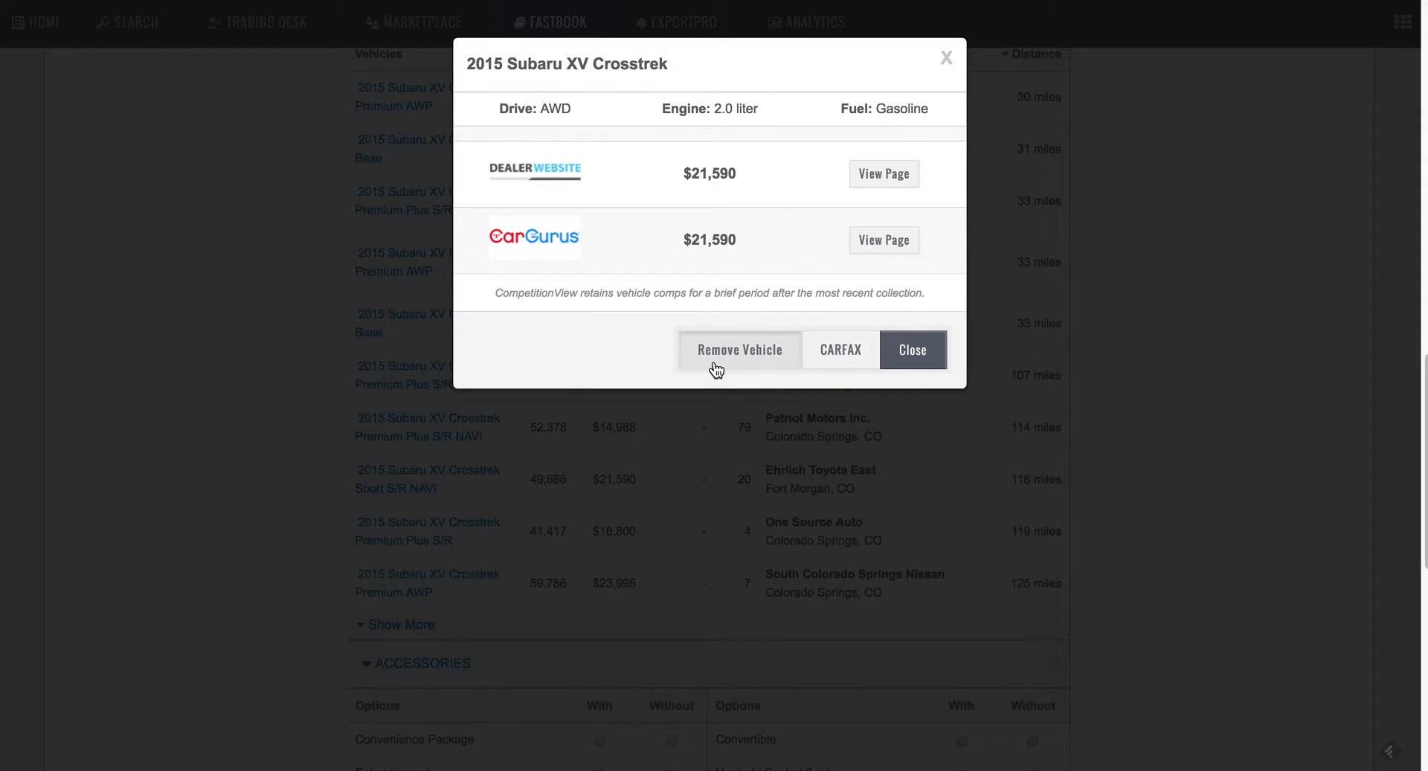
{"action": "left_click", "coordinate": [716, 367]}
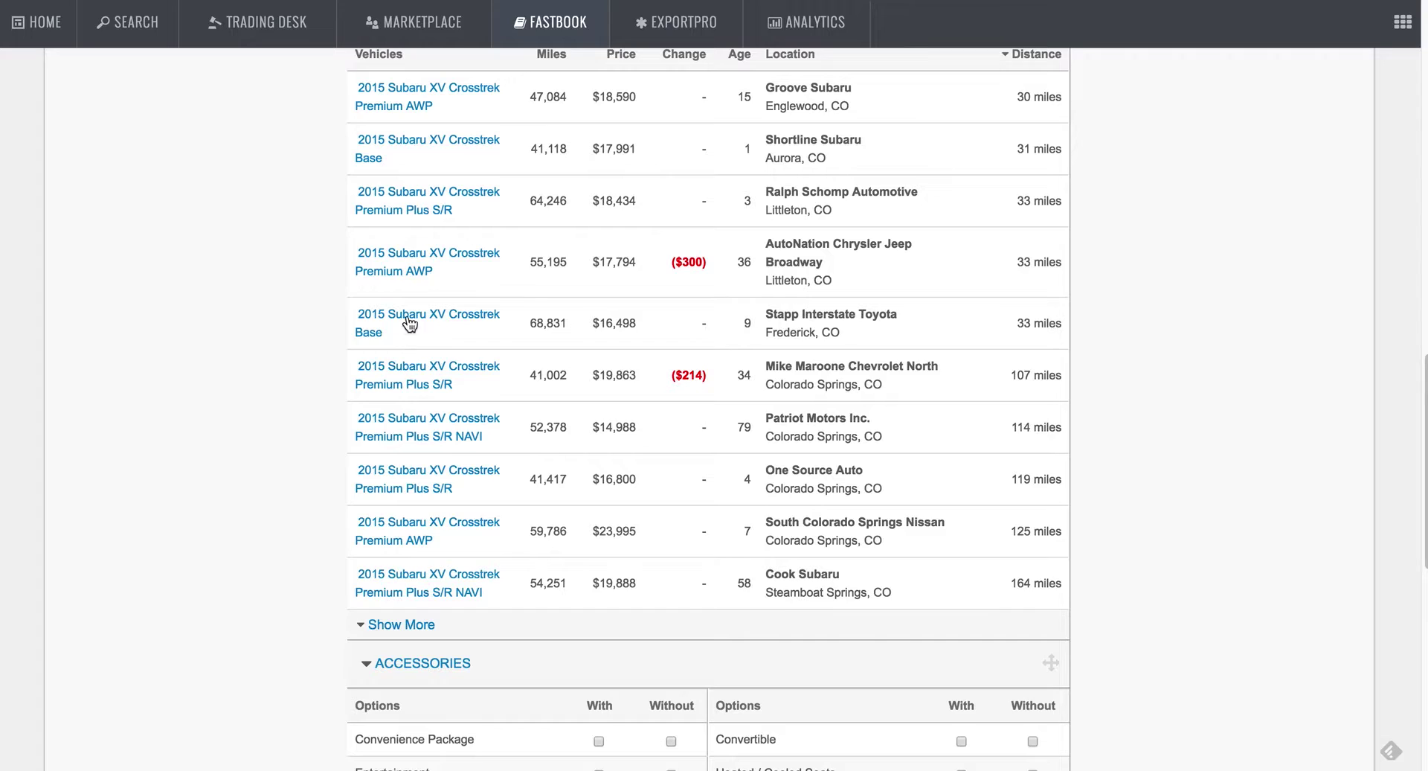
Check the actual trim of the Base vehicle at Stapp Interstate Toyota on its dealer website listing, and close its details
{"action": "scroll", "coordinate": [406, 316], "scroll_direction": "up", "scroll_amount": 1}
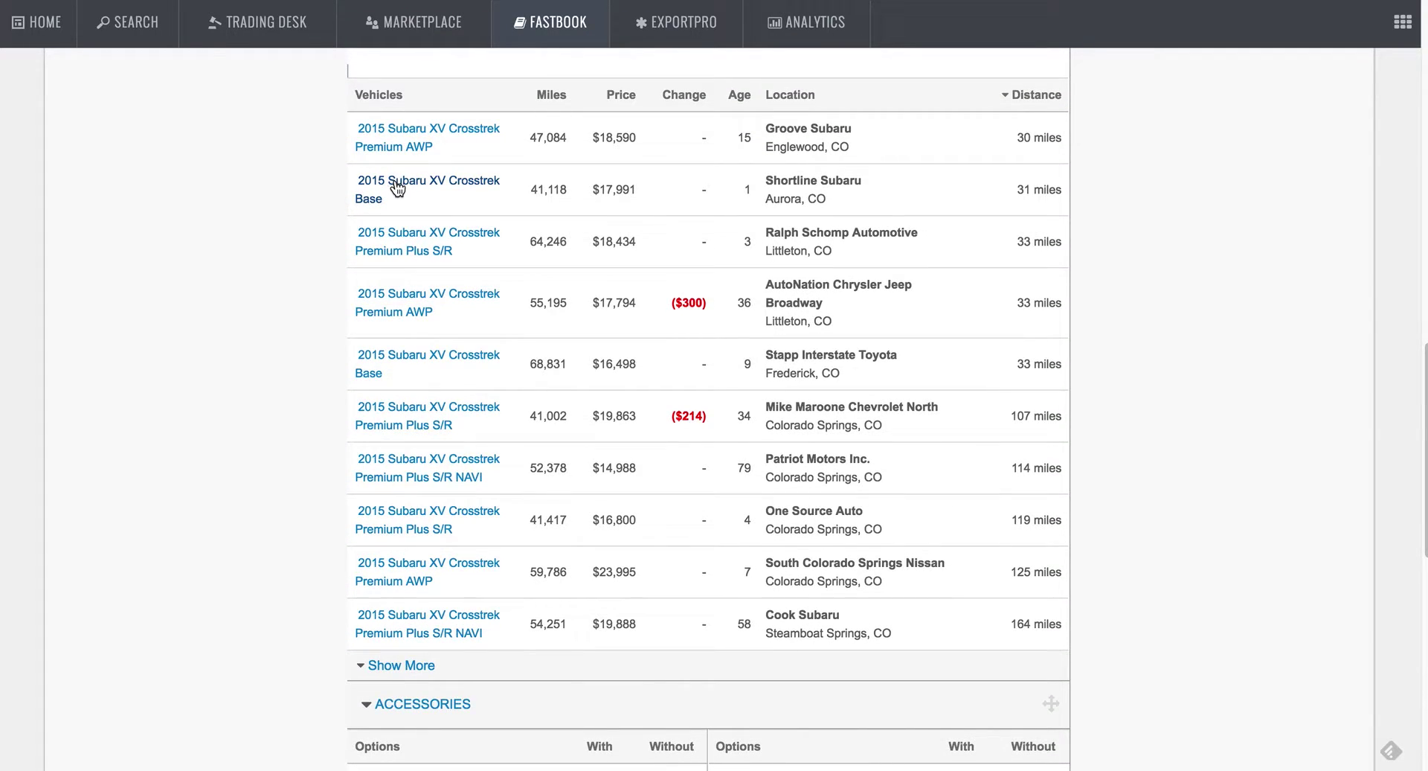
{"action": "left_click", "coordinate": [459, 362]}
{"action": "left_click", "coordinate": [881, 174]}
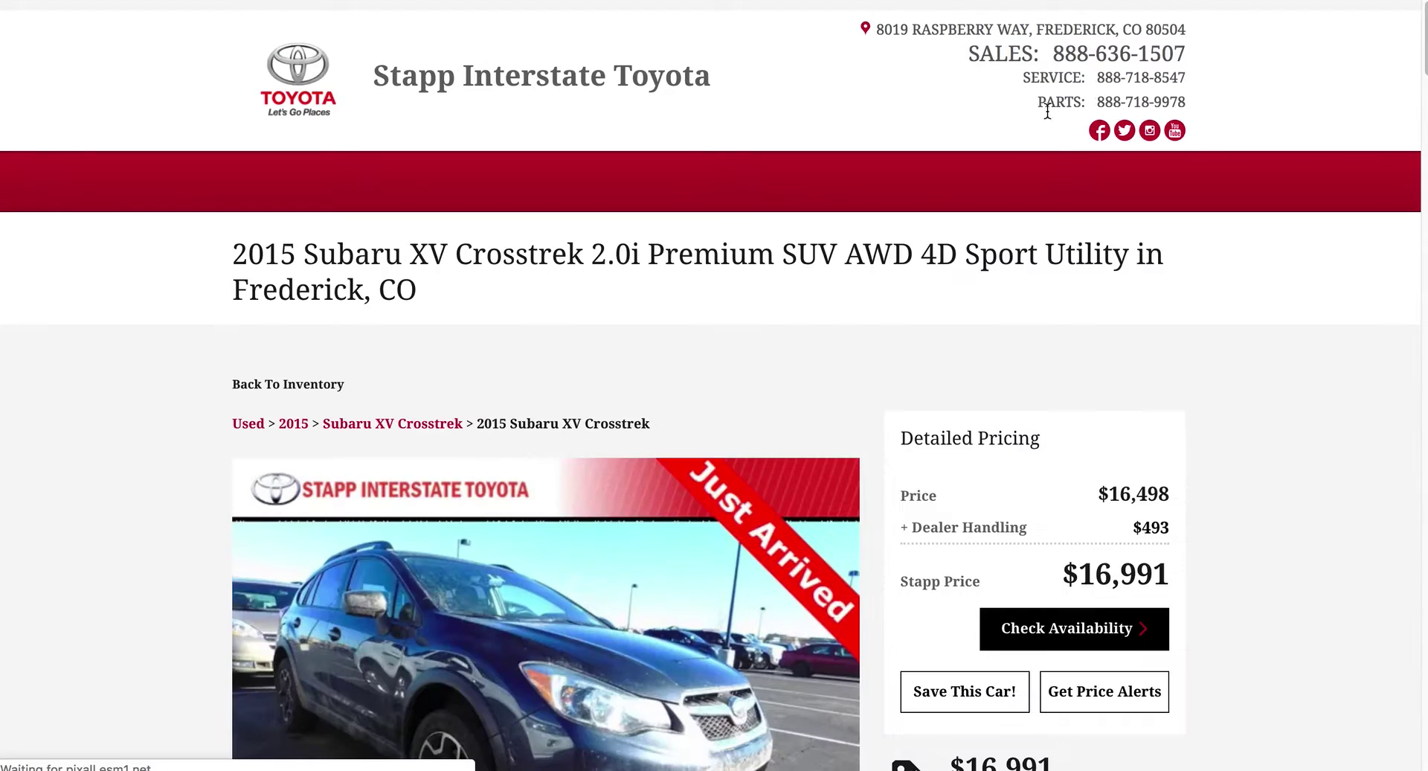
{"action": "left_click_drag", "start_coordinate": [641, 257], "coordinate": [943, 257]}
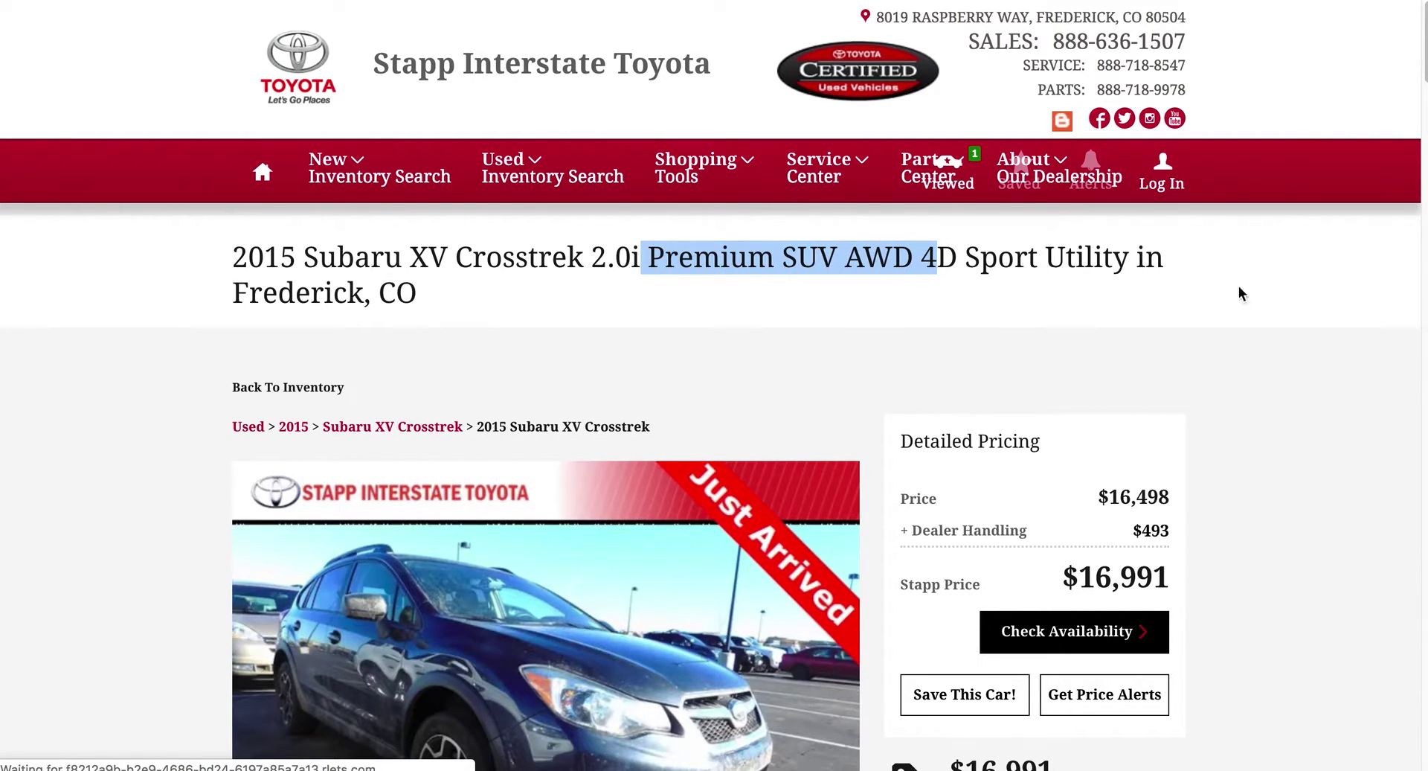
{"action": "scroll", "coordinate": [1230, 360], "scroll_direction": "down", "scroll_amount": 8}
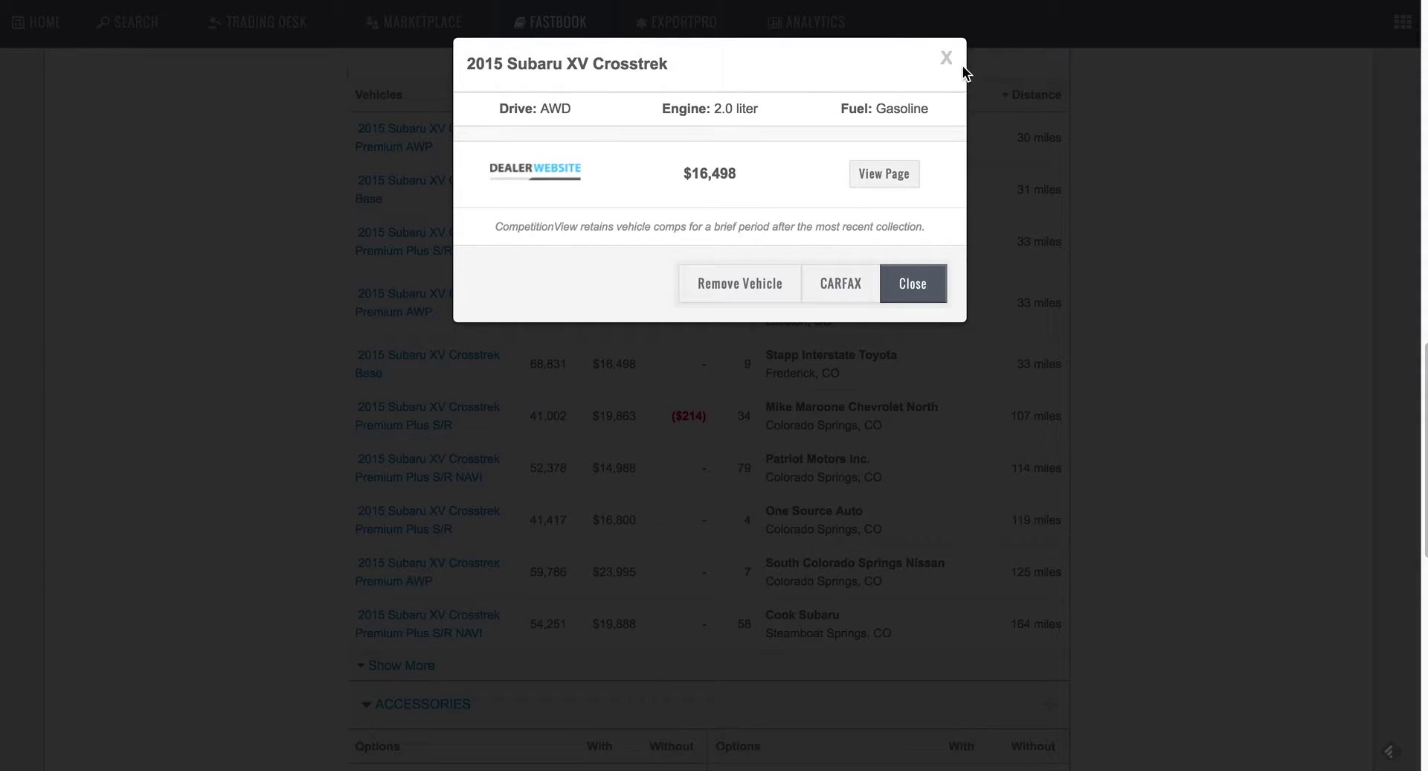
{"action": "left_click", "coordinate": [948, 59]}
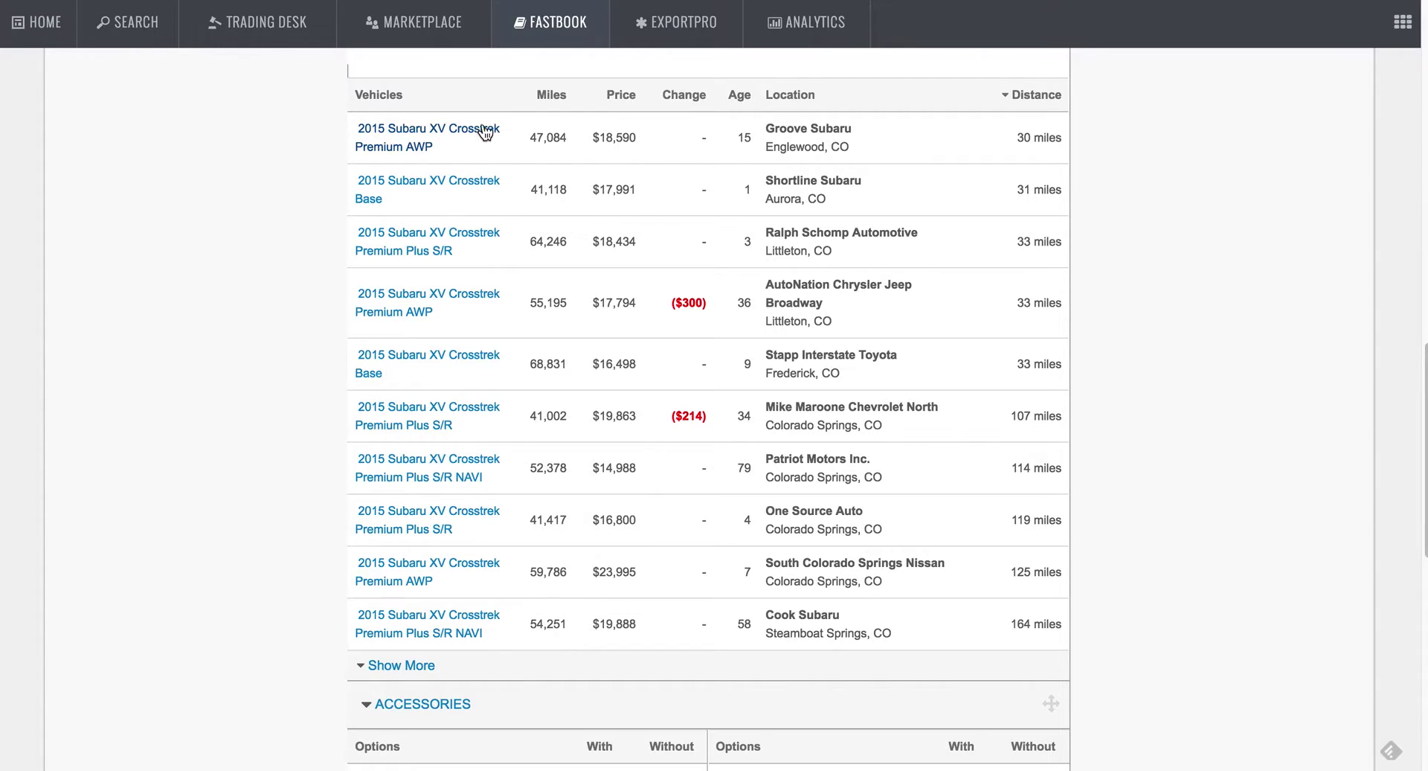
Check the Base vehicle at Shortline Subaru on its dealer website listing, and close its details
{"action": "left_click", "coordinate": [439, 189]}
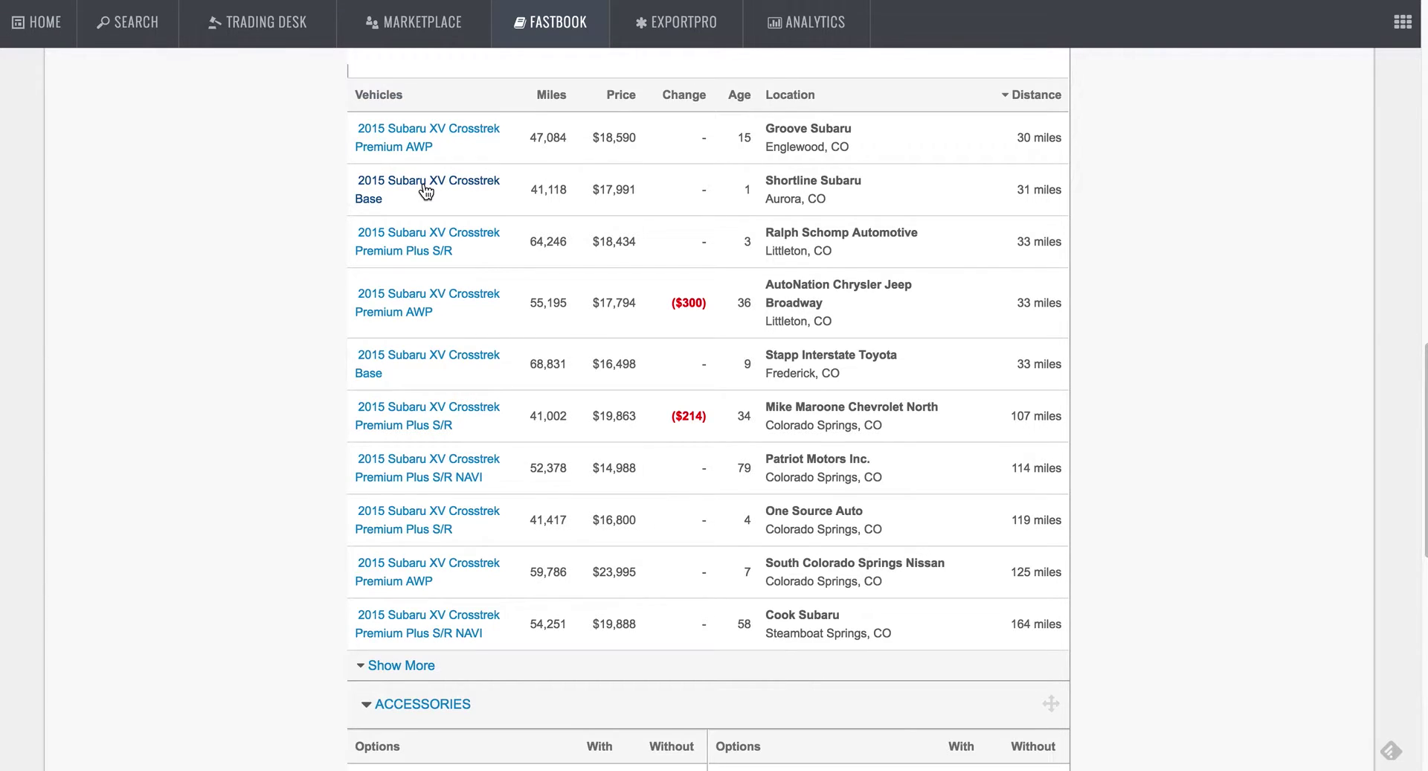
{"action": "left_click", "coordinate": [871, 174]}
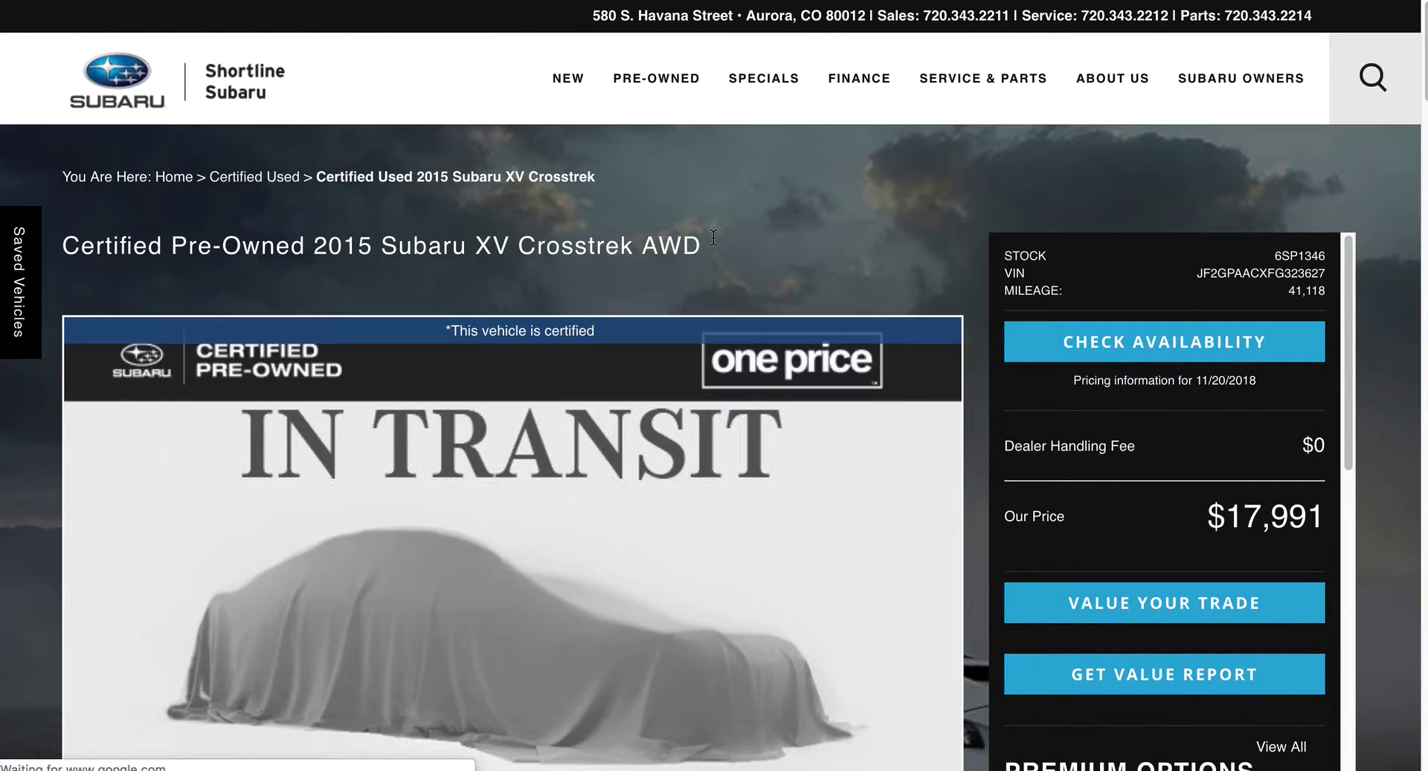
{"action": "scroll", "coordinate": [742, 447], "scroll_direction": "down", "scroll_amount": 7}
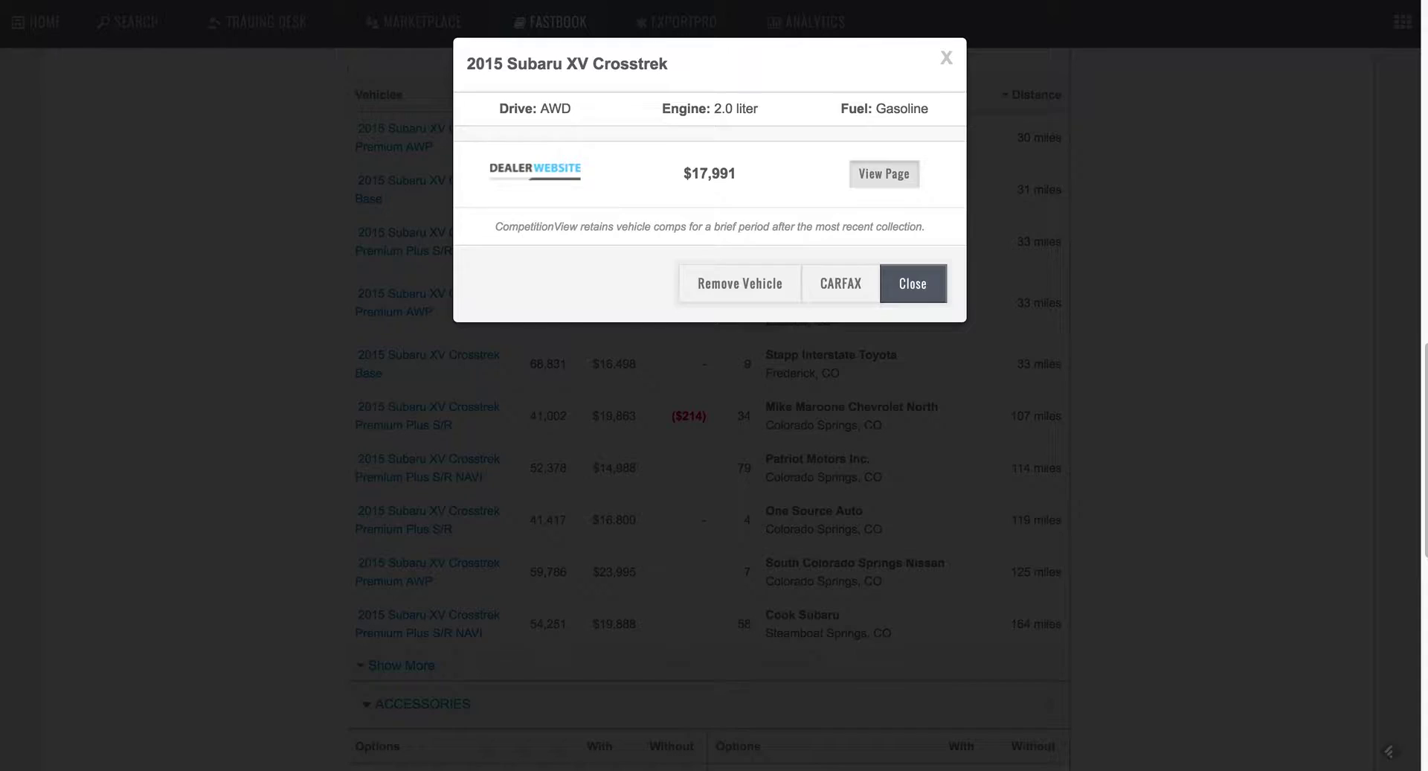
{"action": "left_click", "coordinate": [946, 59]}
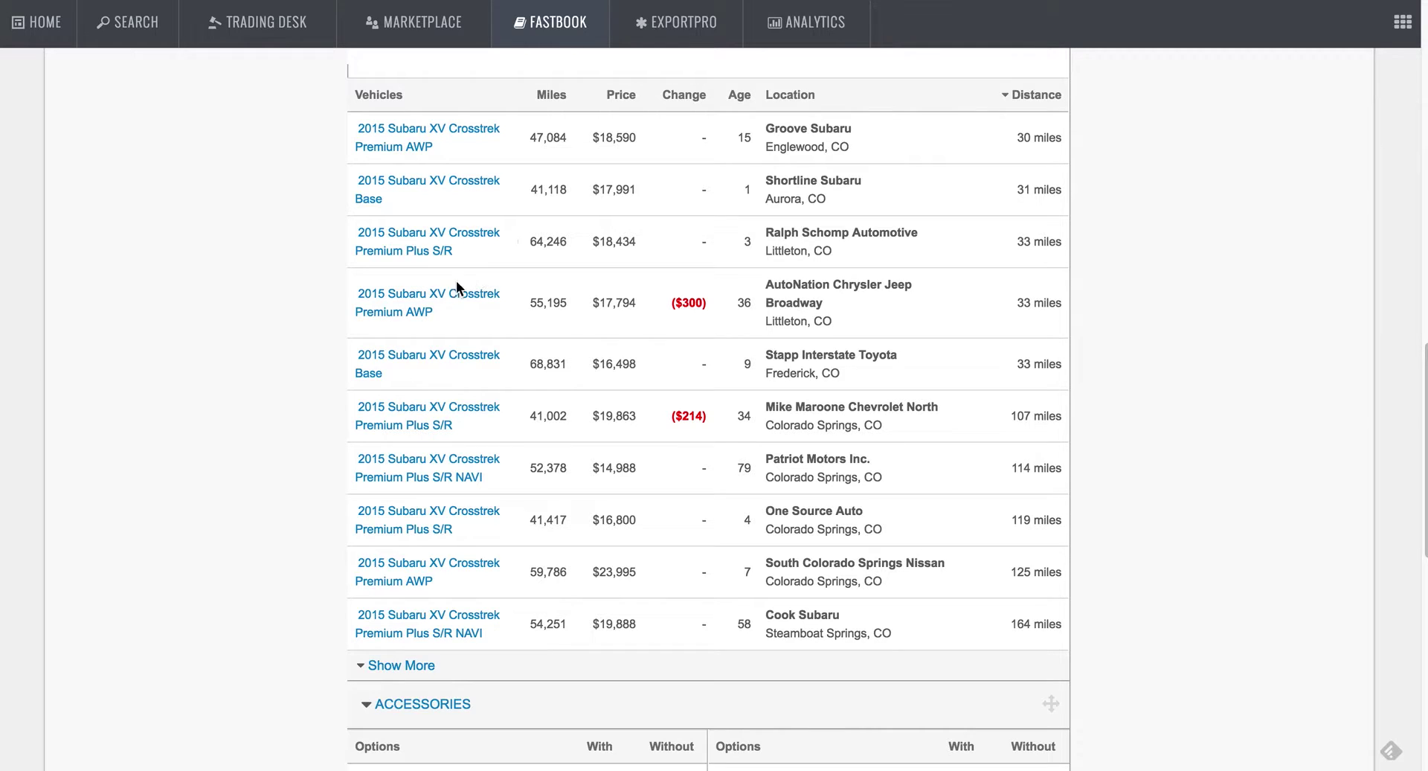
Show the rest of the competition vehicle list and examine the retail velocity in the competition summary
{"action": "left_click", "coordinate": [402, 664]}
{"action": "scroll", "coordinate": [639, 645], "scroll_direction": "down", "scroll_amount": 1}
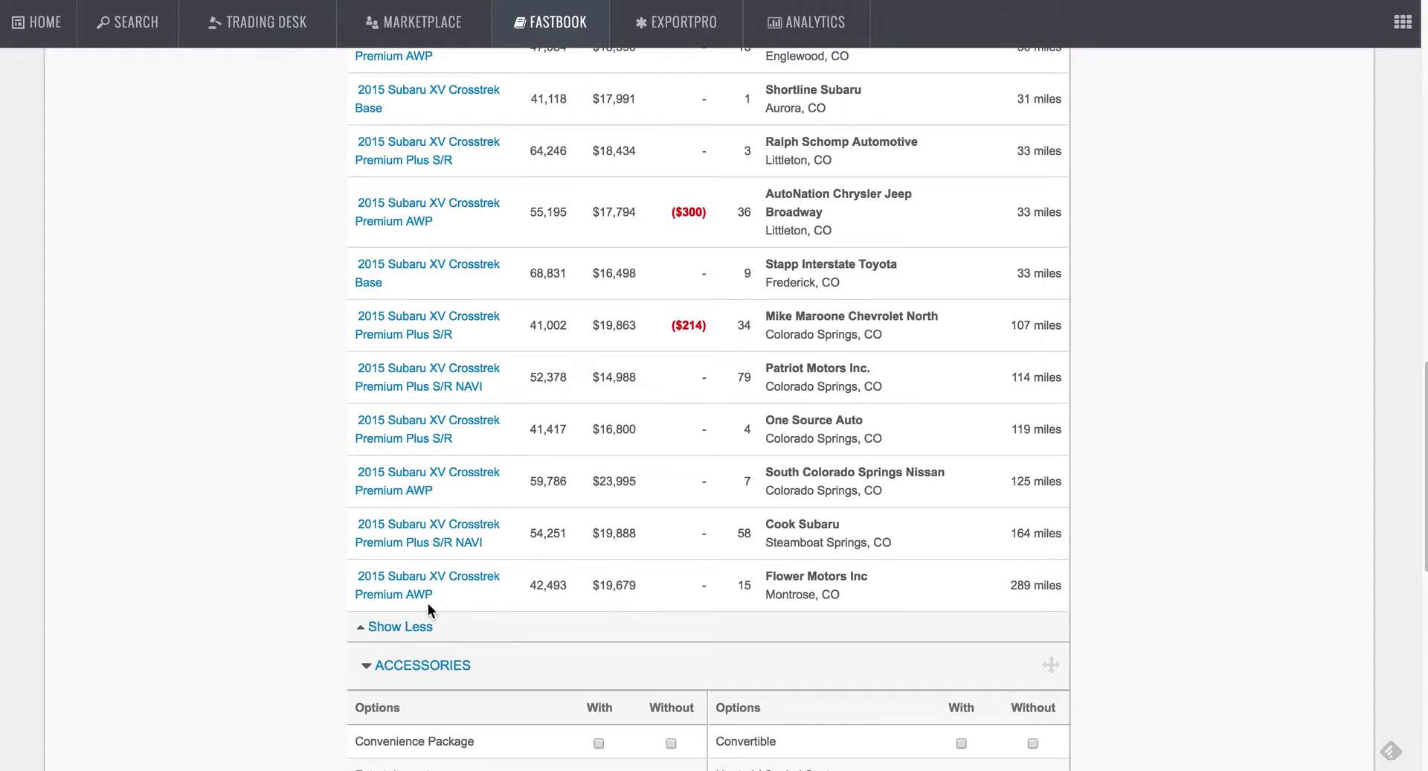
{"action": "scroll", "coordinate": [553, 569], "scroll_direction": "up", "scroll_amount": 10}
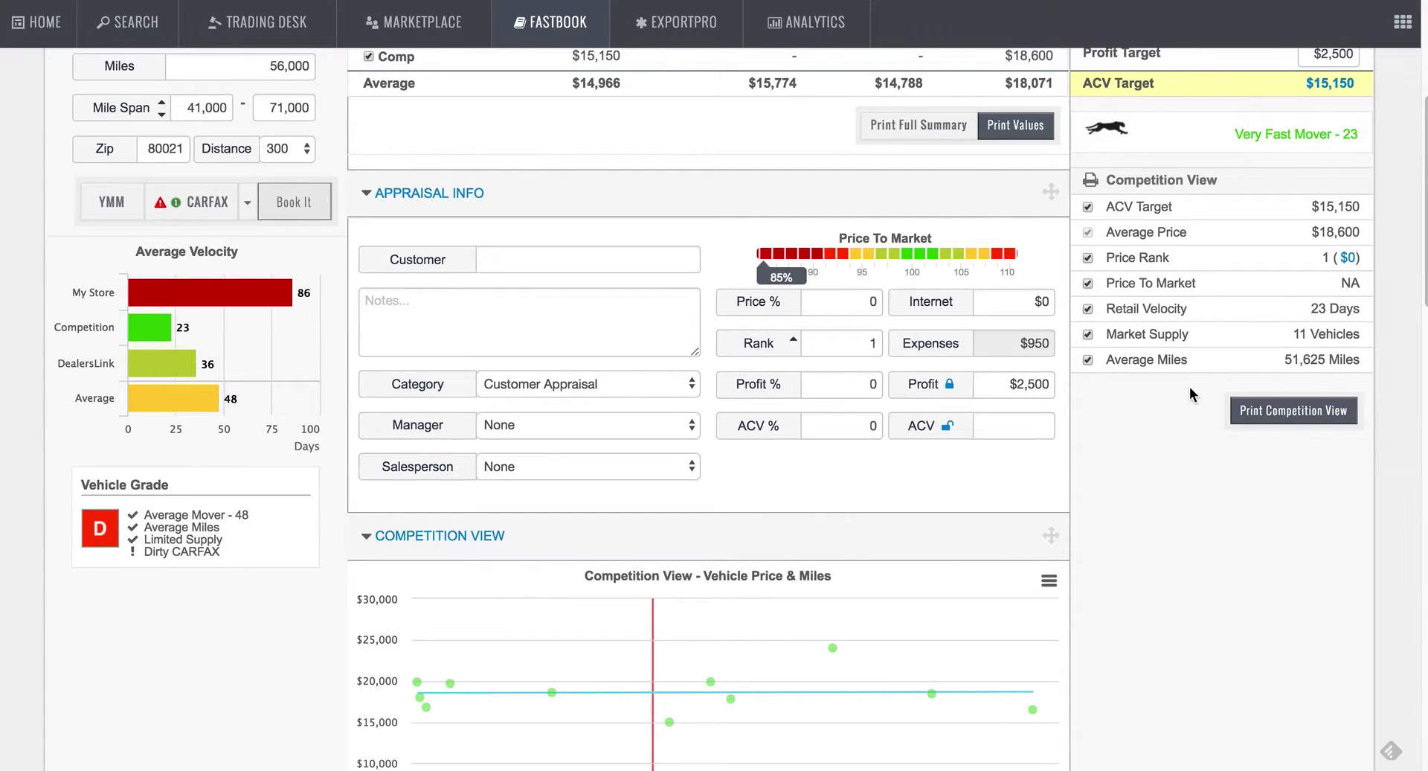
{"action": "left_click_drag", "start_coordinate": [1301, 334], "coordinate": [1361, 308]}
Compare the Comp trade-in and retail values in the booking summary with the ACV target calculation
{"action": "scroll", "coordinate": [1214, 381], "scroll_direction": "up", "scroll_amount": 2}
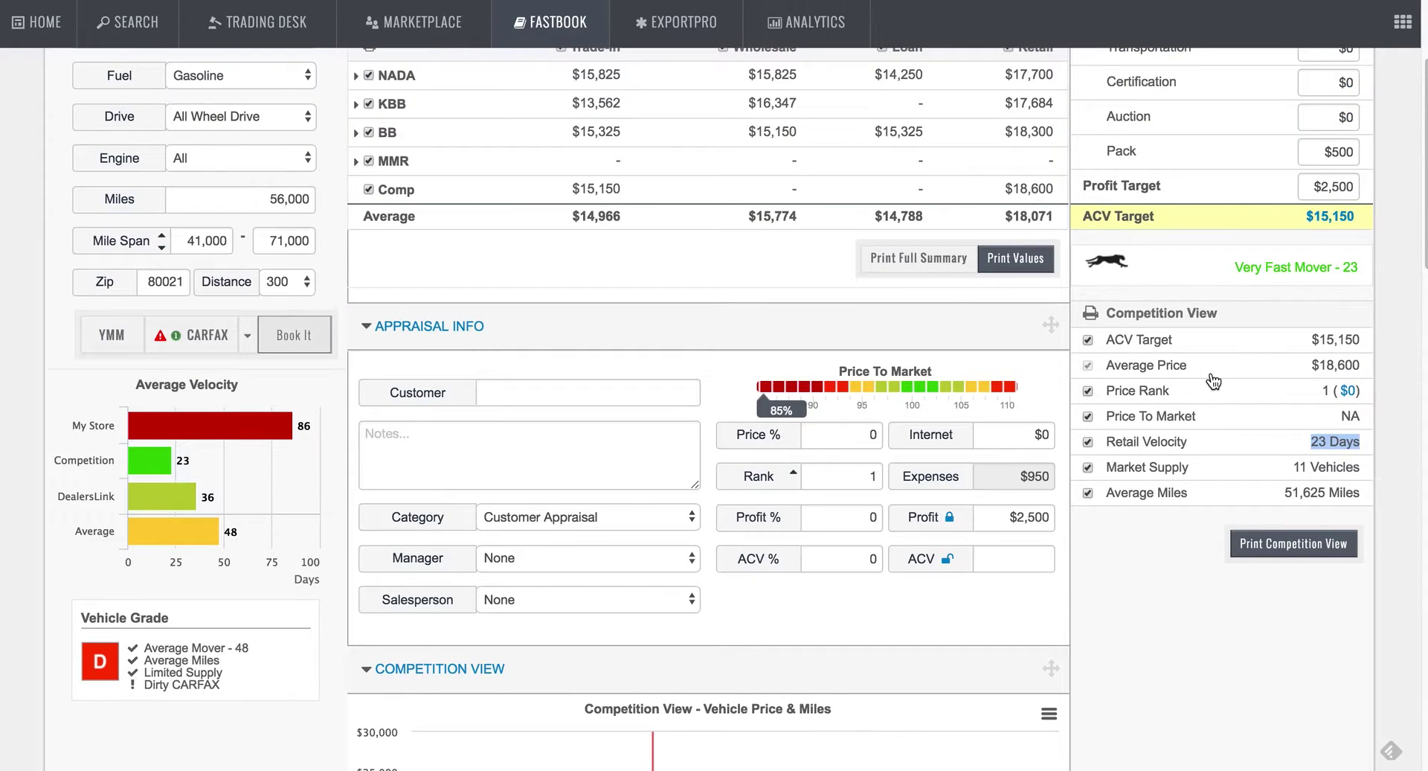
{"action": "scroll", "coordinate": [1214, 381], "scroll_direction": "up", "scroll_amount": 3}
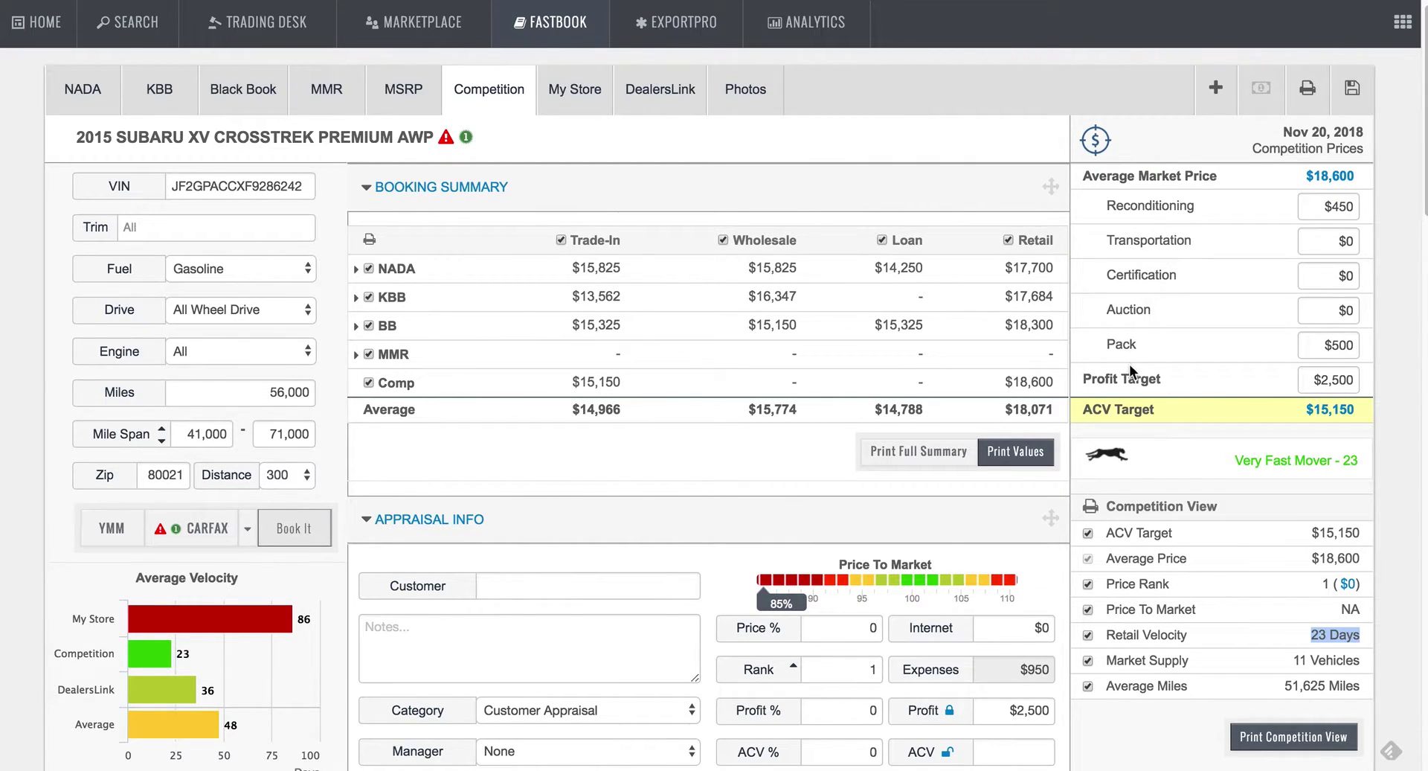
{"action": "left_click", "coordinate": [482, 398]}
{"action": "left_click_drag", "start_coordinate": [632, 381], "coordinate": [541, 386]}
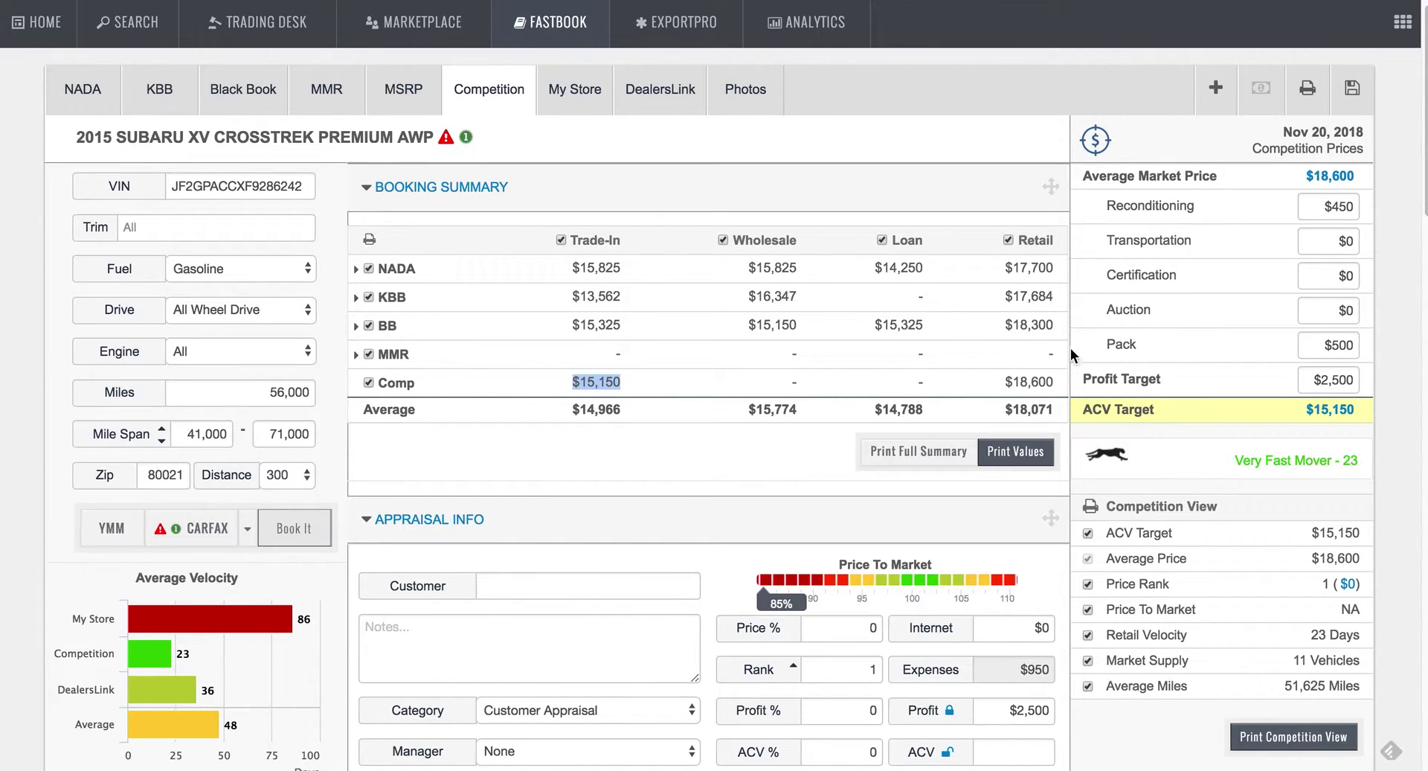
{"action": "left_click_drag", "start_coordinate": [1006, 379], "coordinate": [1110, 372]}
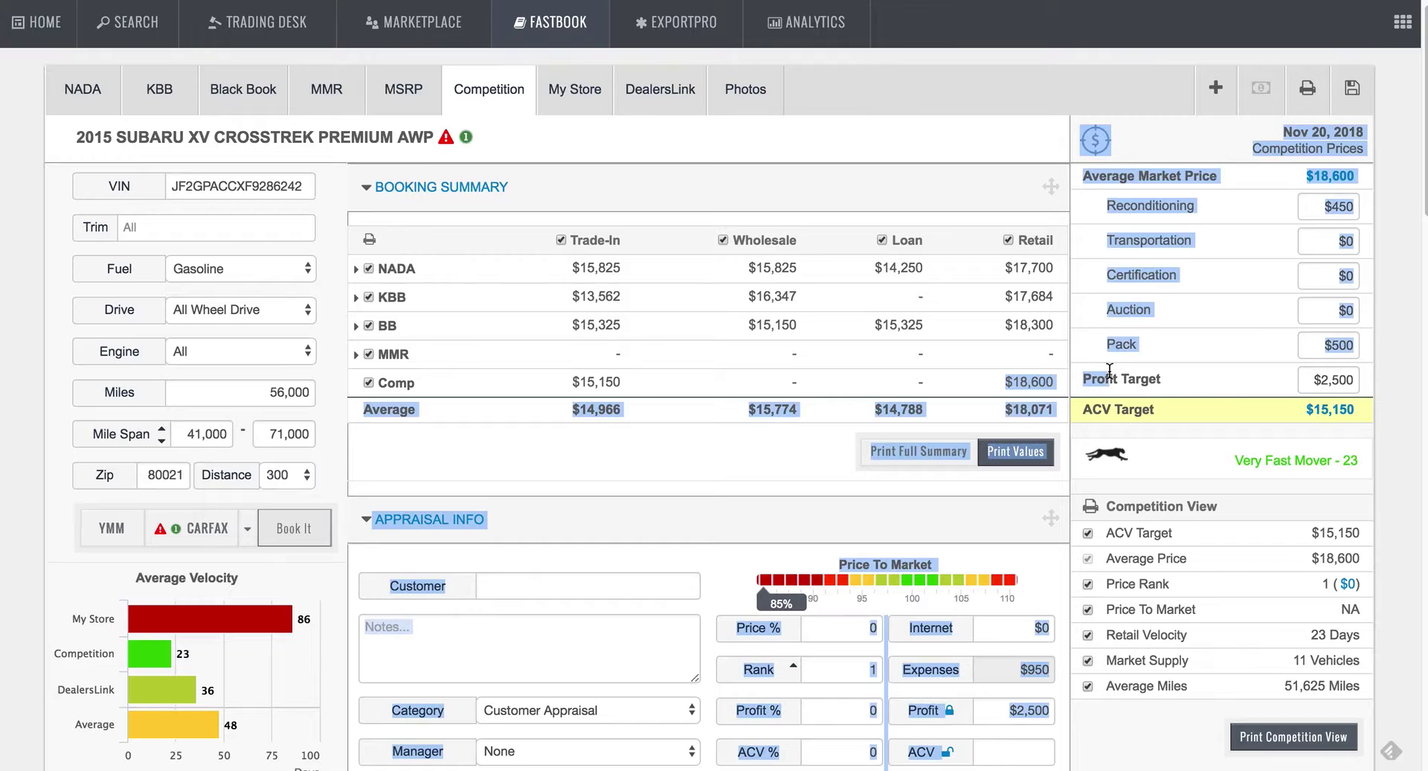
{"action": "left_click", "coordinate": [1014, 387]}
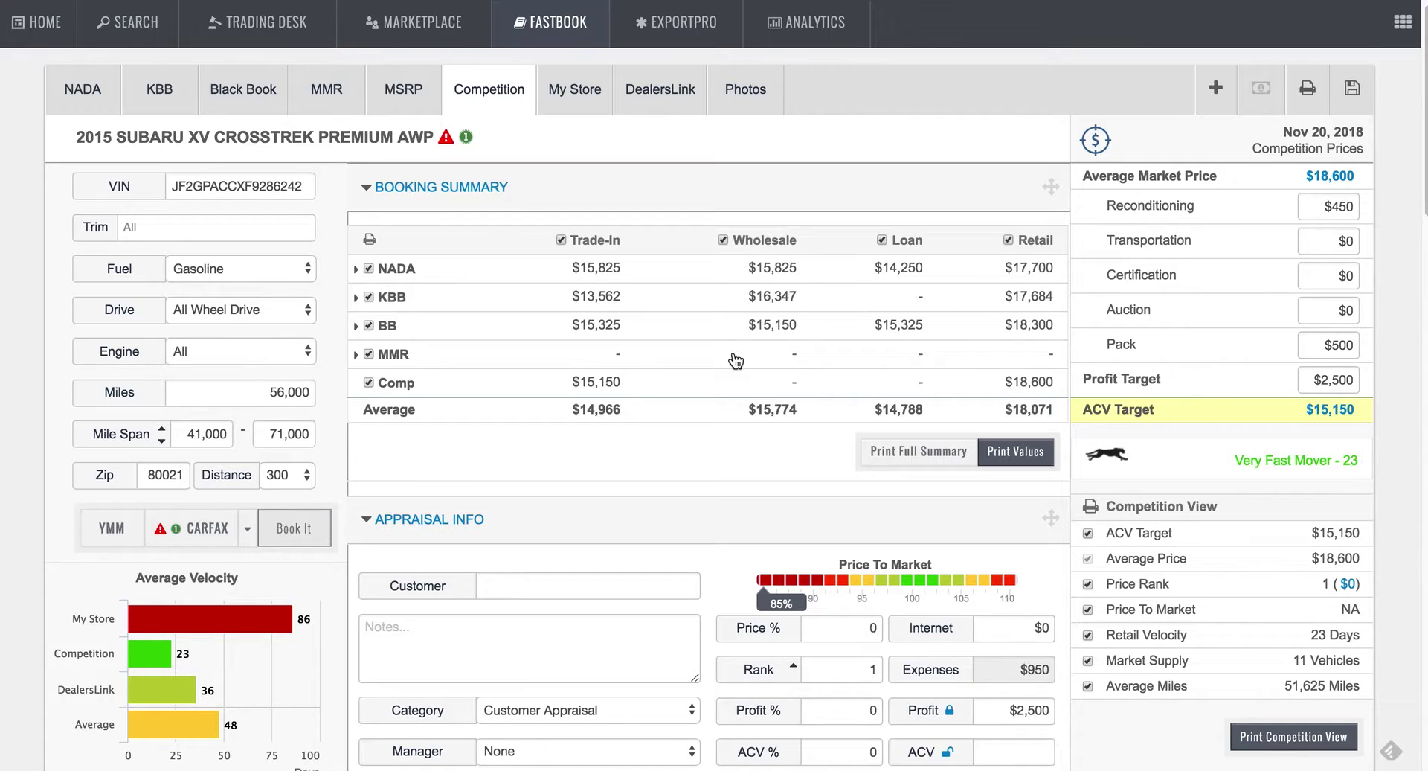
Move the Appraisal Info section above the Booking Summary section
{"action": "scroll", "coordinate": [610, 454], "scroll_direction": "down", "scroll_amount": 5}
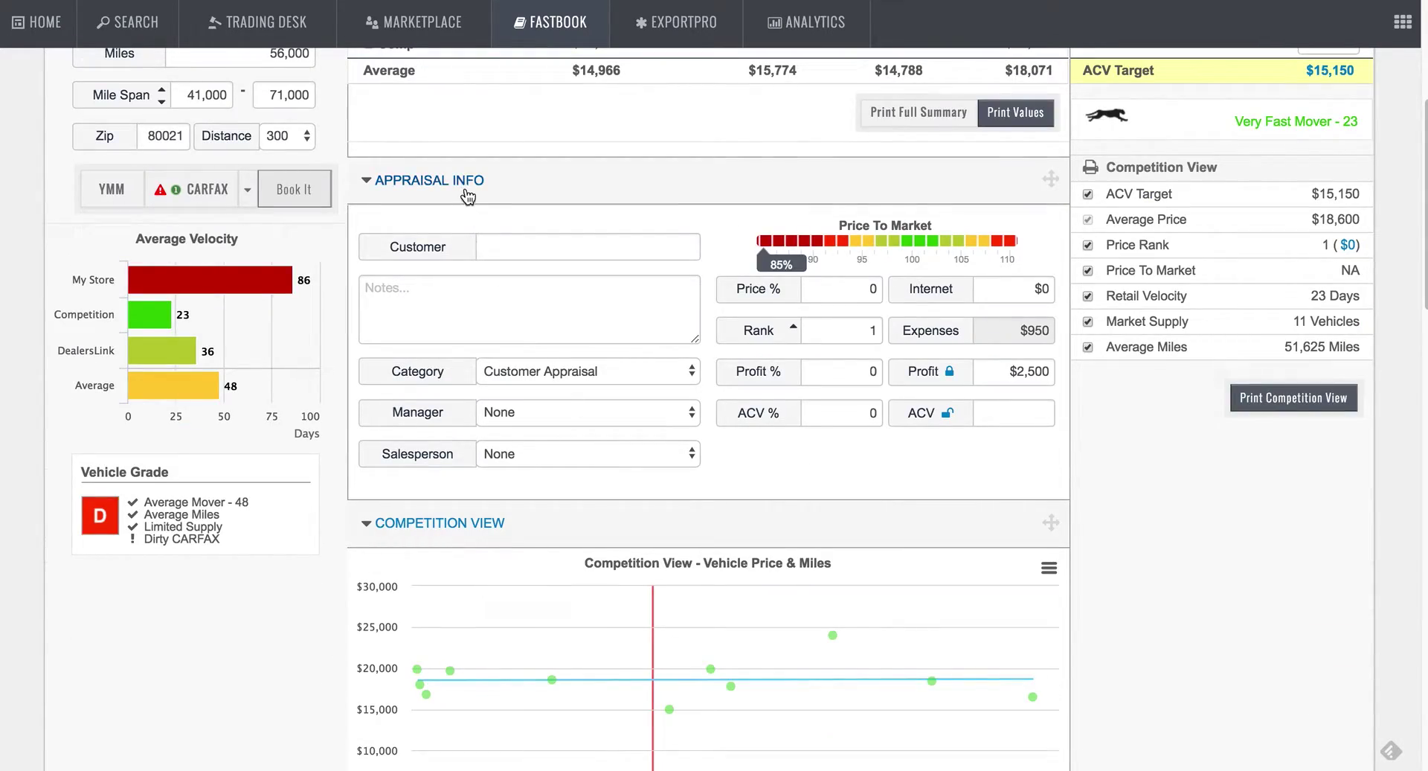
{"action": "left_click", "coordinate": [452, 188]}
{"action": "left_click", "coordinate": [452, 188]}
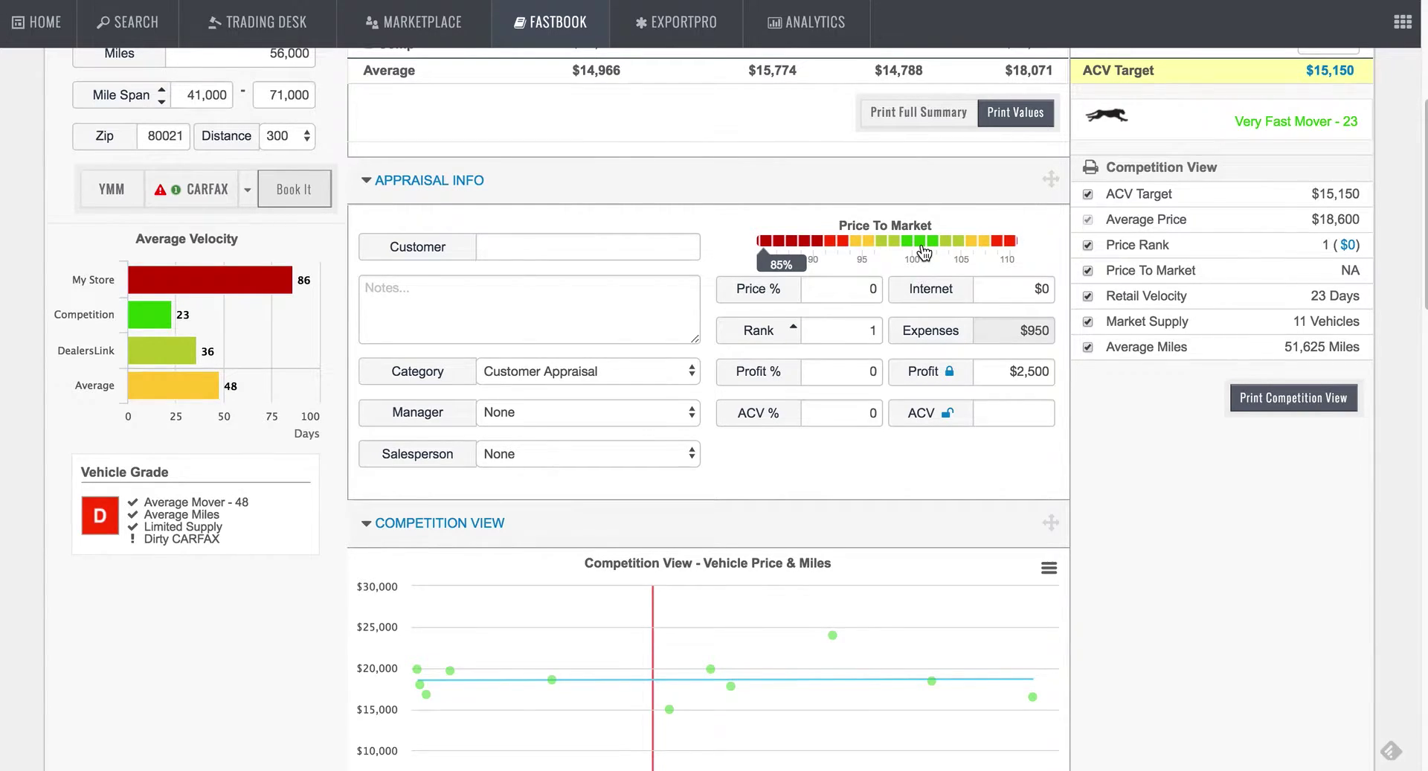
{"action": "scroll", "coordinate": [924, 252], "scroll_direction": "up", "scroll_amount": 1}
{"action": "left_click_drag", "start_coordinate": [1055, 223], "coordinate": [1035, 196]}
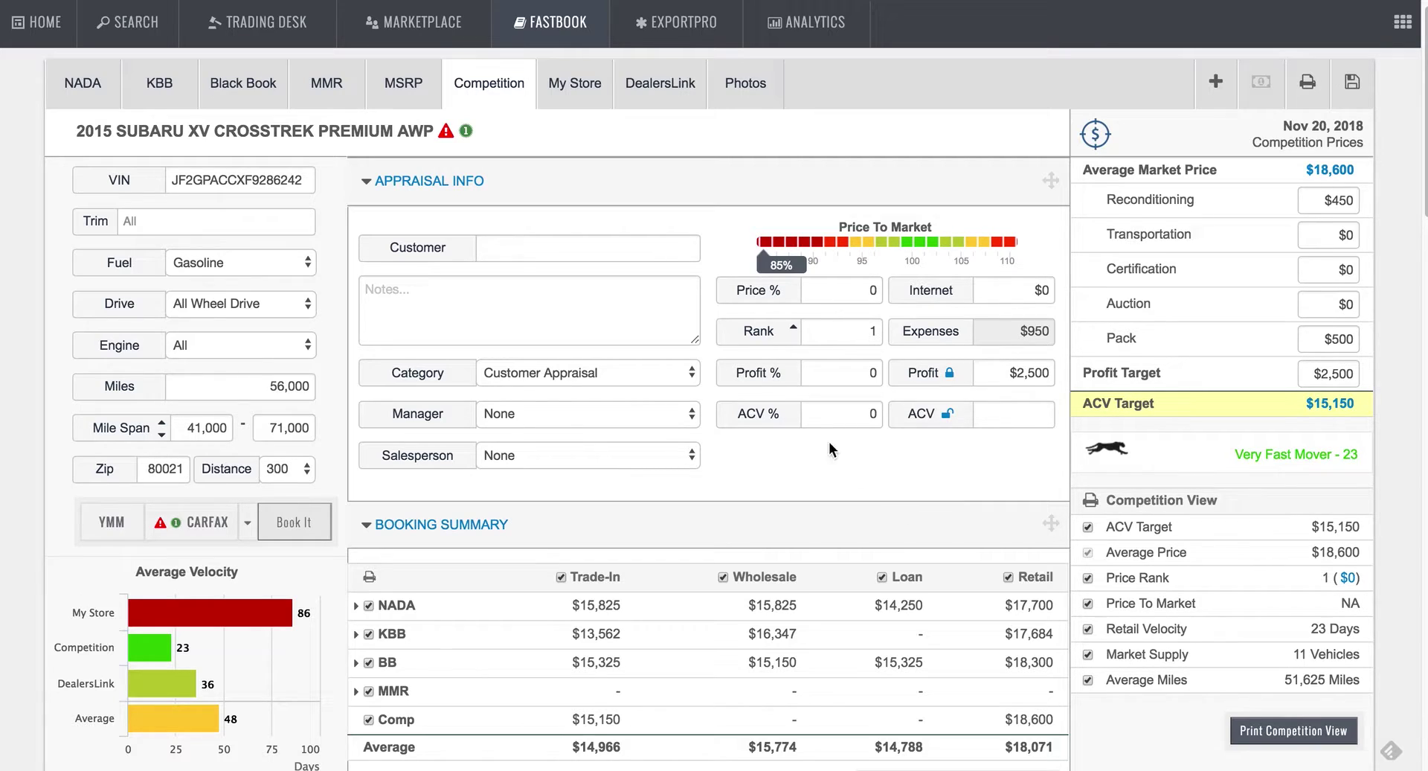
Set the appraisal's ACV percentage to 80
{"action": "left_click", "coordinate": [883, 414]}
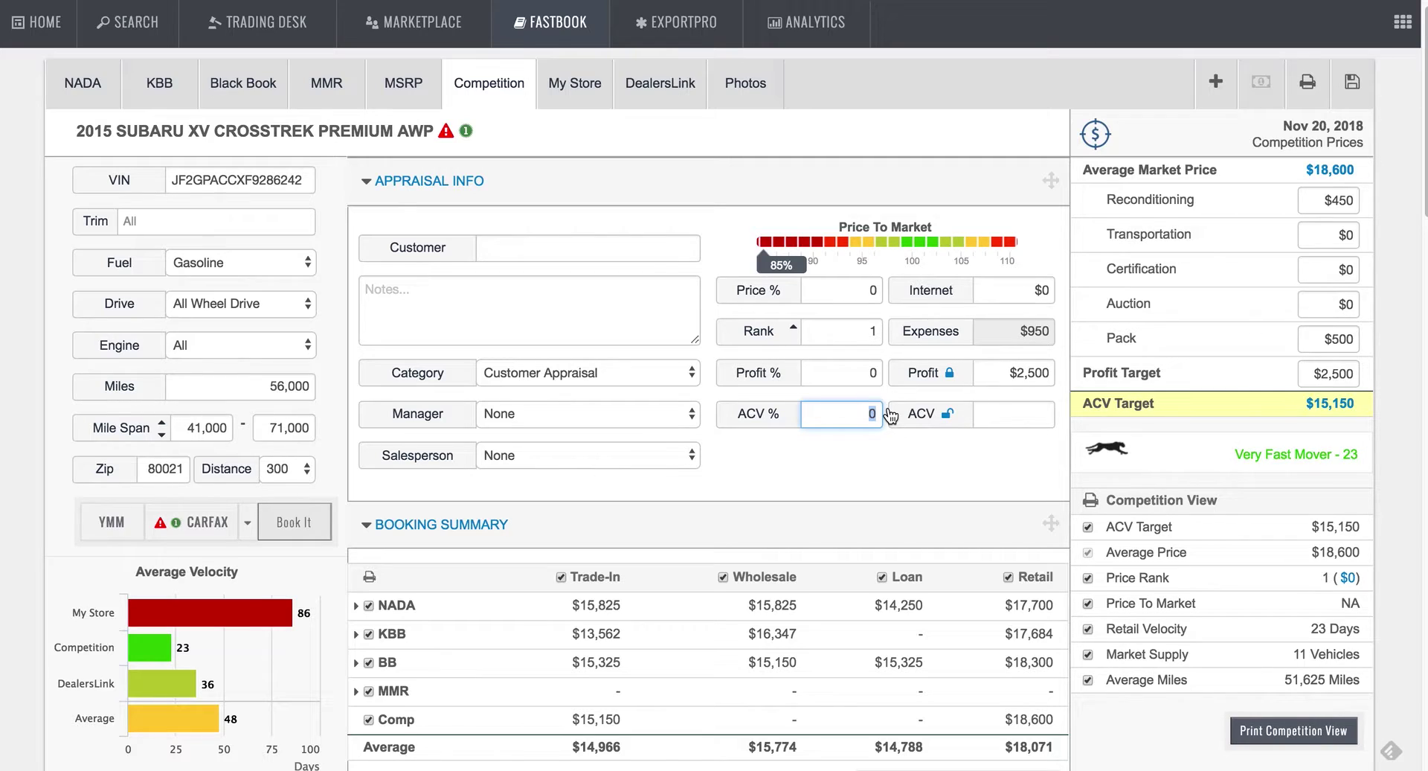
{"action": "type", "text": "80"}
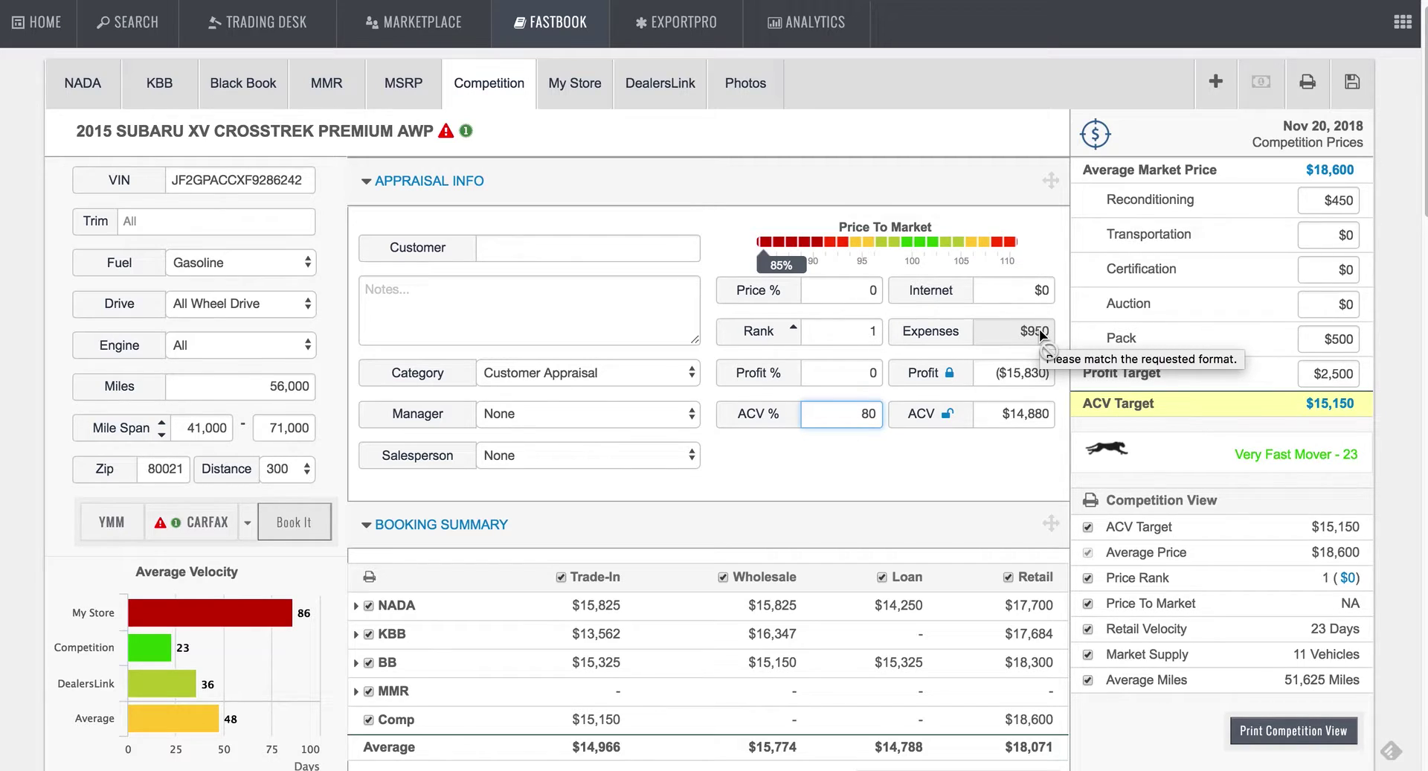
{"action": "left_click", "coordinate": [1047, 417]}
{"action": "left_click", "coordinate": [1014, 468]}
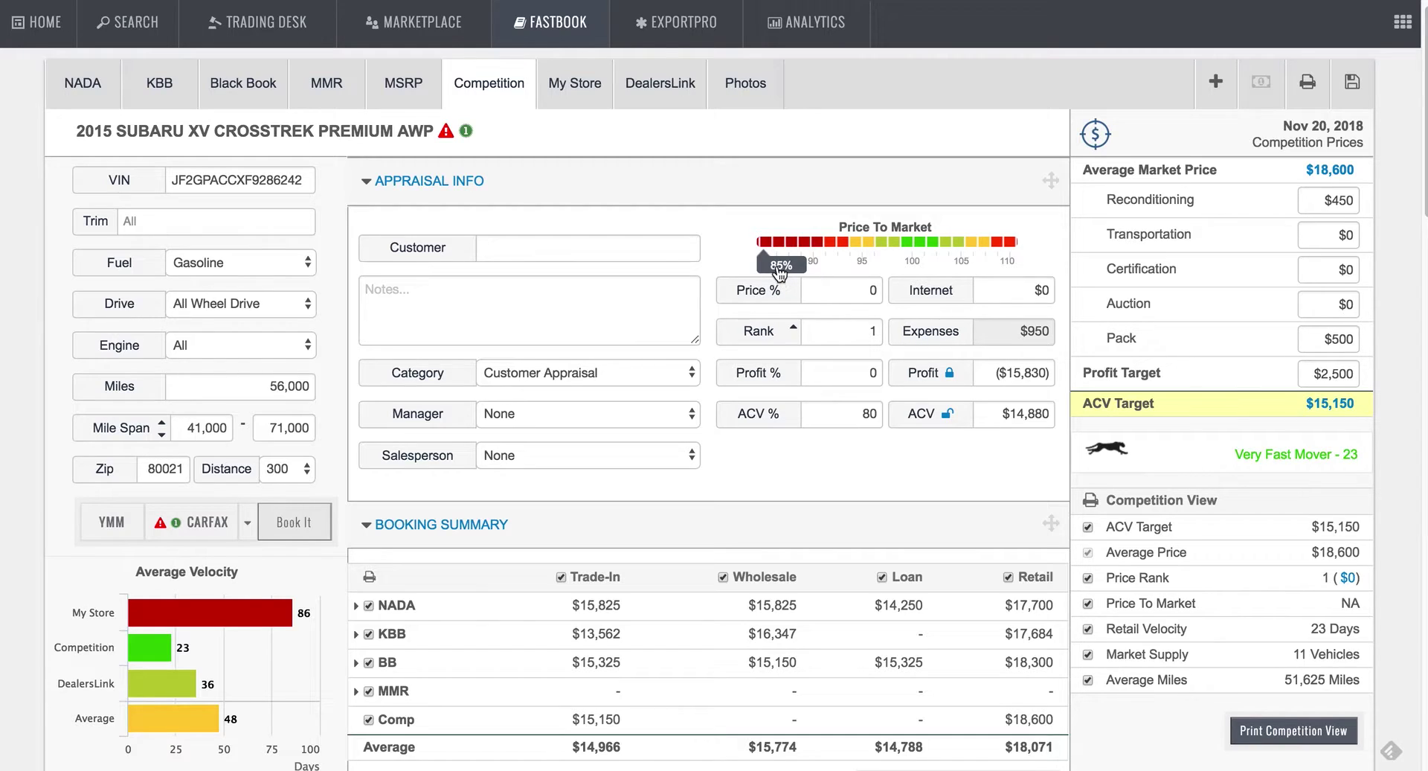
Set the price to market to 96.1% and the profit to $2,500
{"action": "left_click_drag", "start_coordinate": [779, 270], "coordinate": [889, 272]}
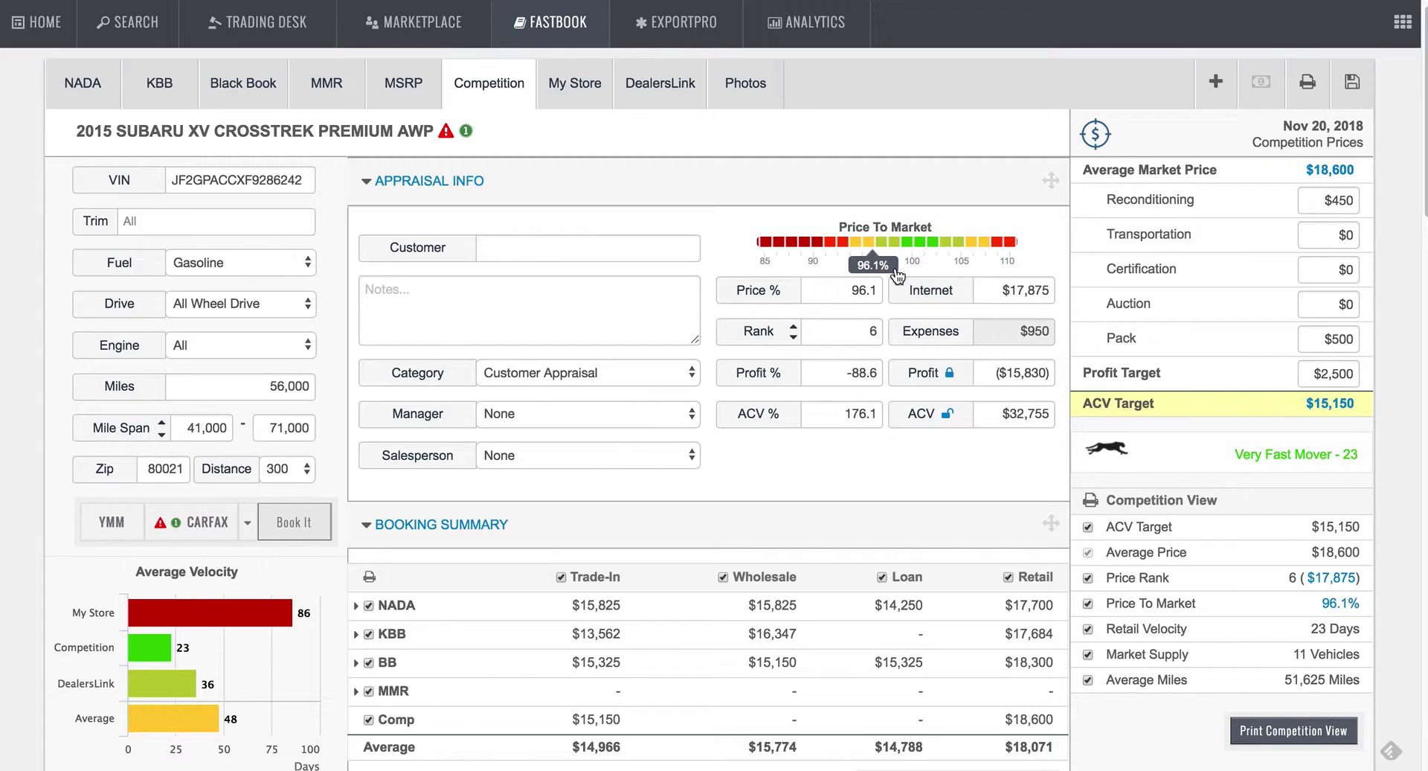
{"action": "left_click", "coordinate": [990, 372]}
{"action": "type", "text": "2500"}
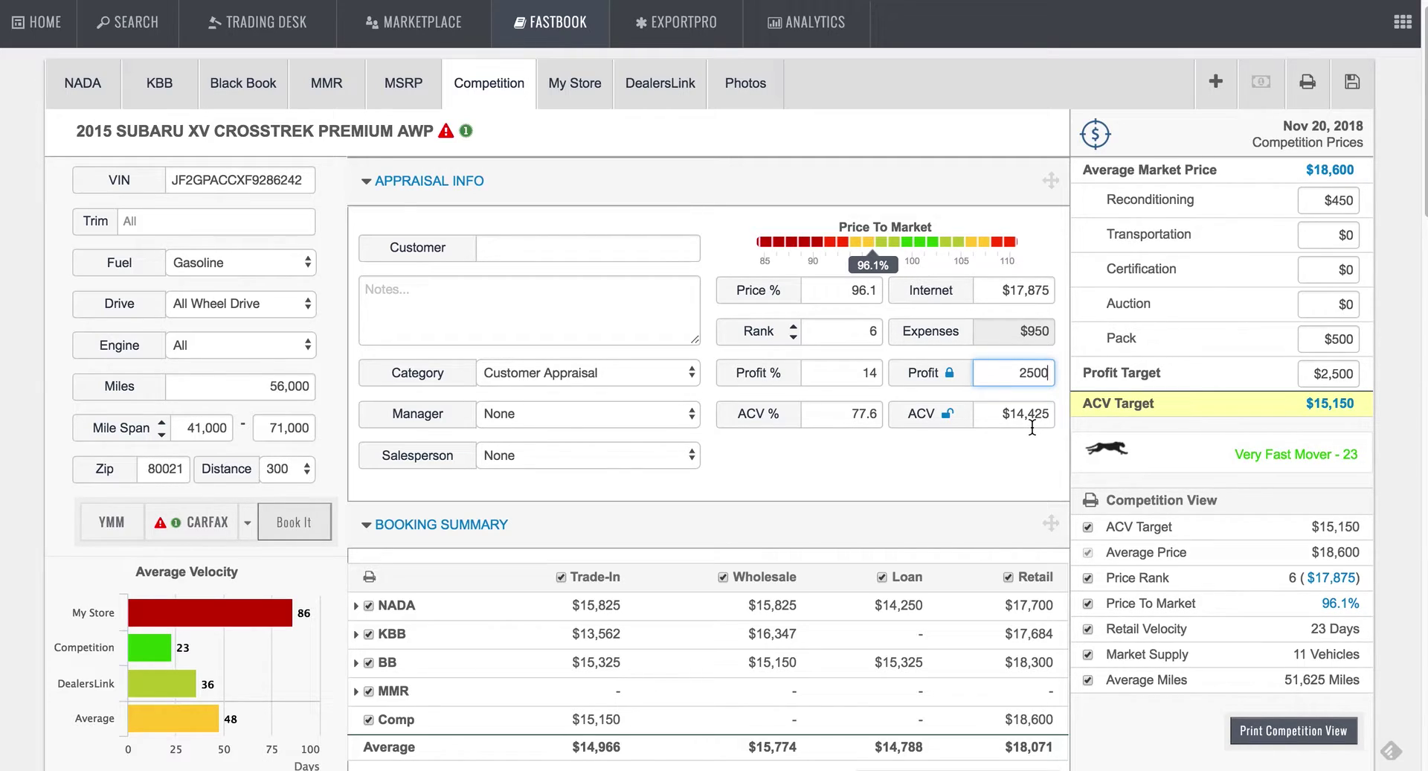
Set the ACV to $16,000 and check the profit that remains
{"action": "left_click_drag", "start_coordinate": [1000, 416], "coordinate": [1060, 419]}
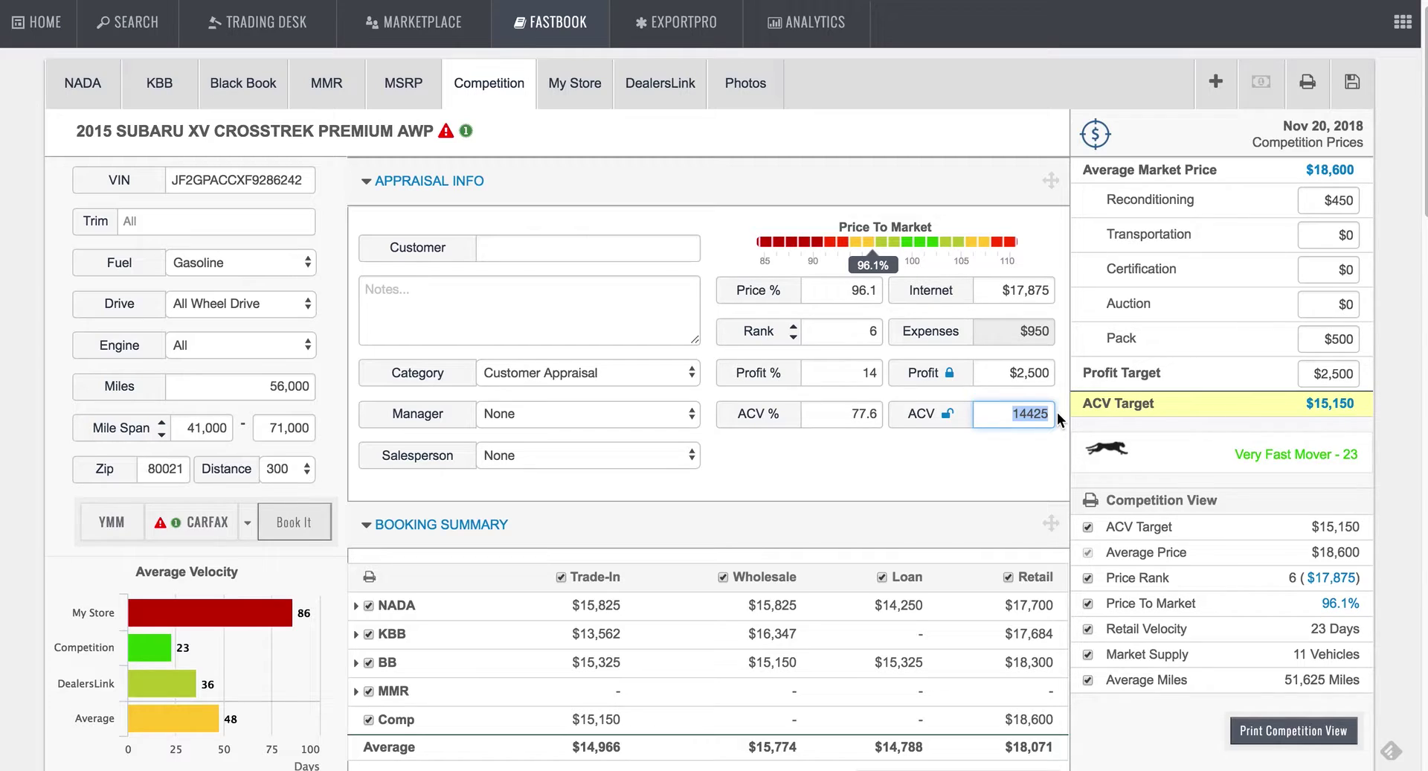
{"action": "type", "text": "16000"}
{"action": "key", "text": "Tab"}
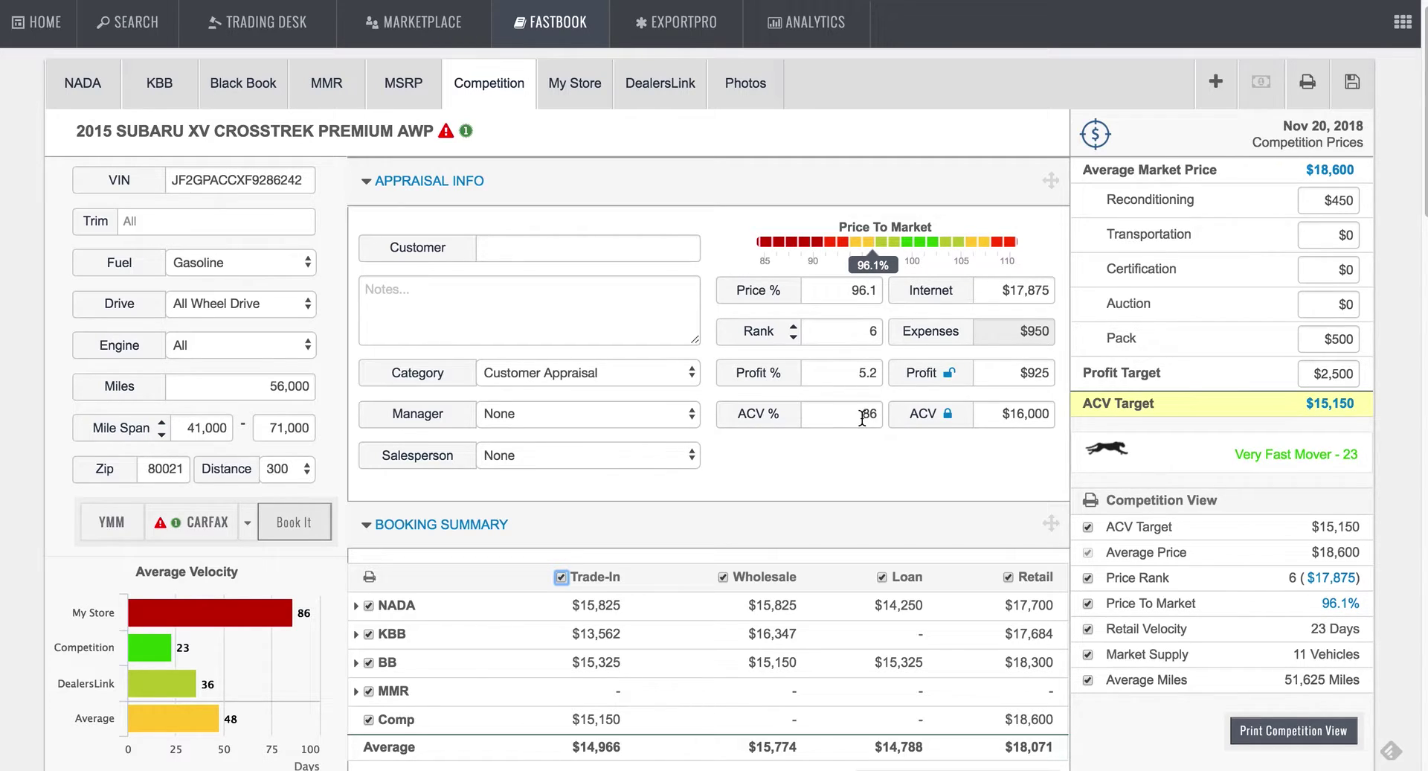
{"action": "left_click", "coordinate": [1006, 377]}
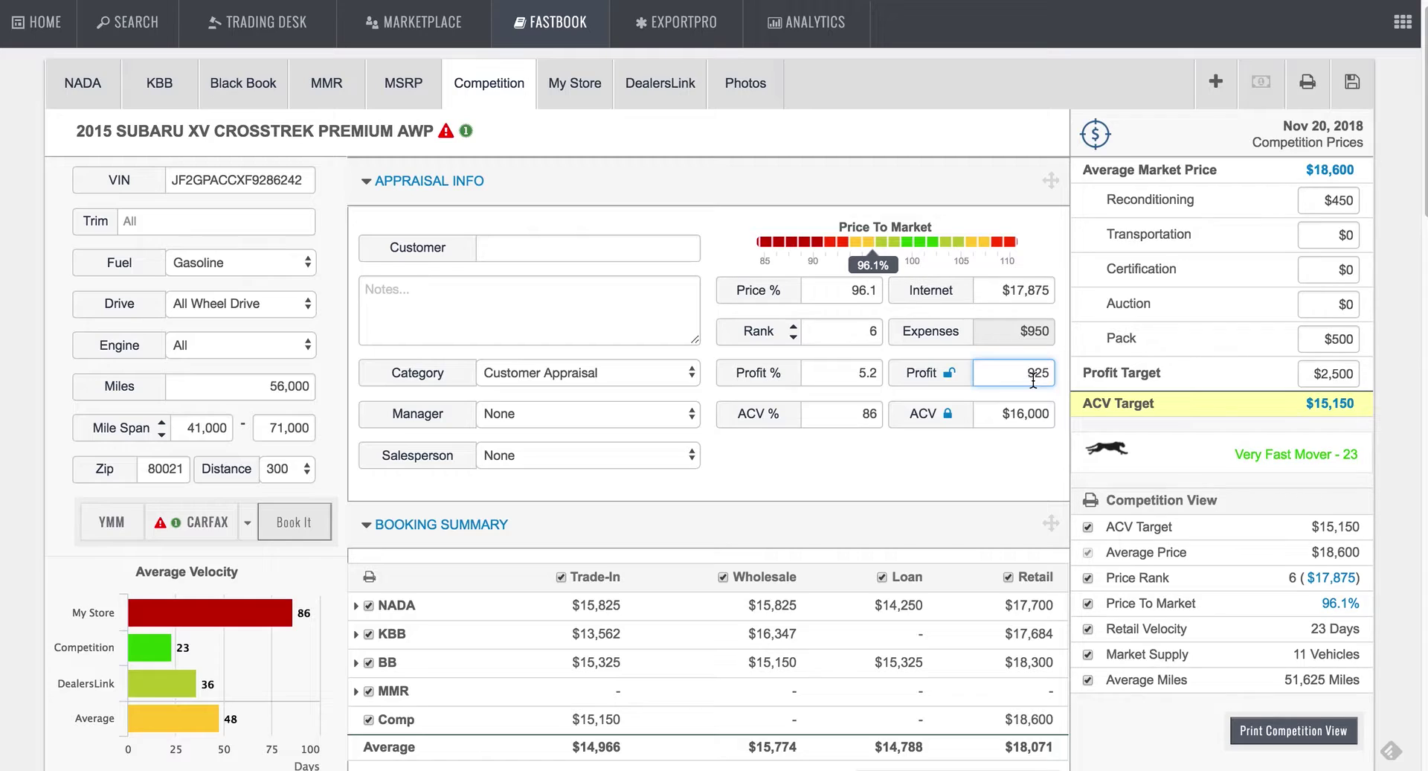
Set the reconditioning cost to $900
{"action": "left_click", "coordinate": [1328, 200]}
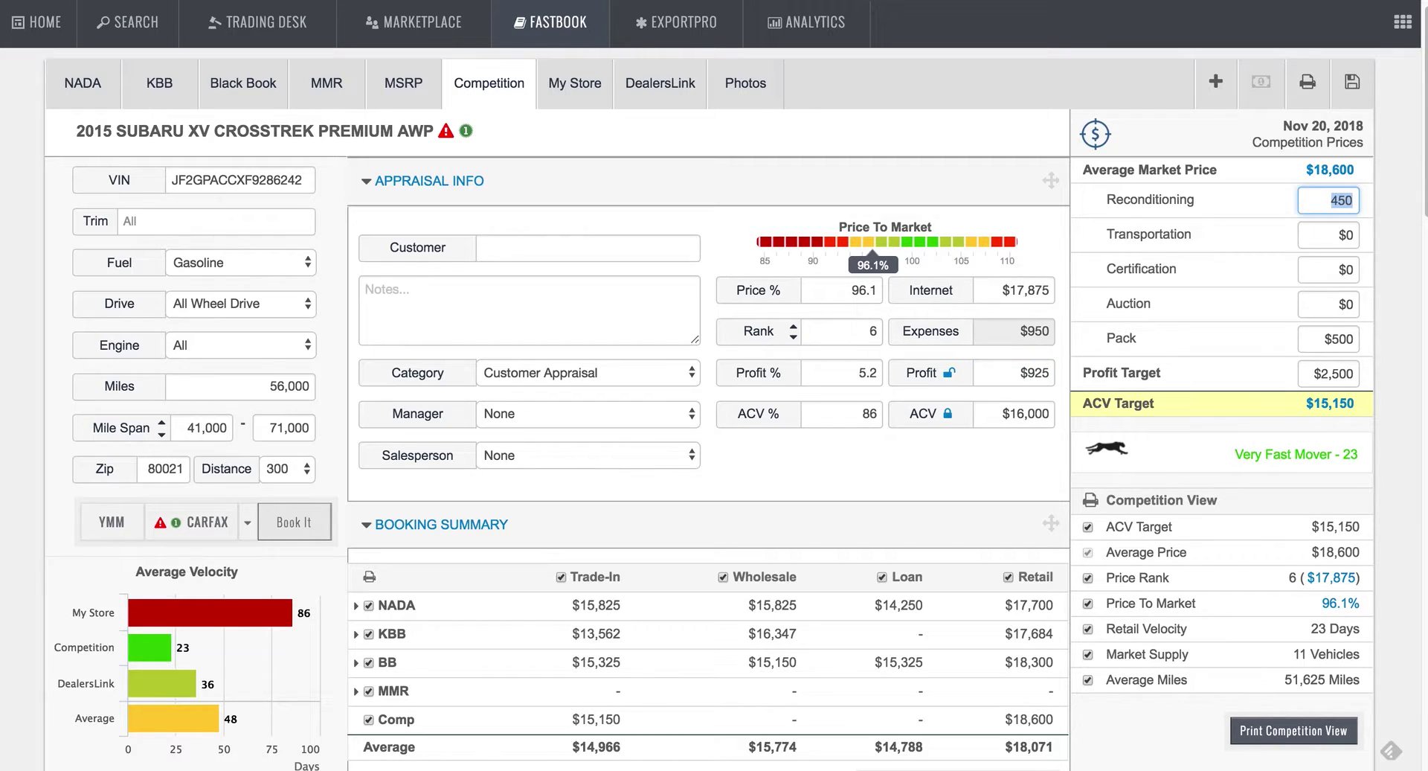
{"action": "type", "text": "900"}
{"action": "key", "text": "Tab"}
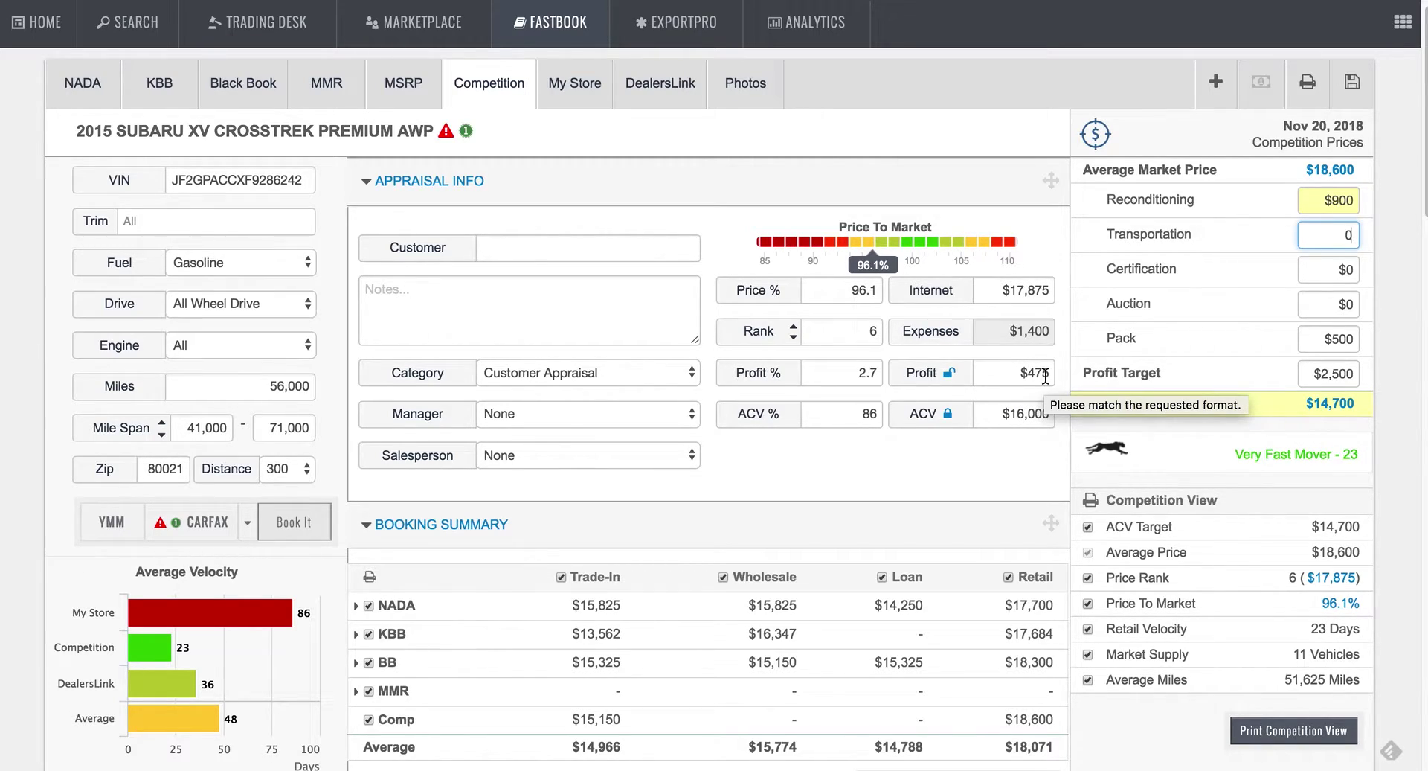
{"action": "left_click", "coordinate": [848, 331]}
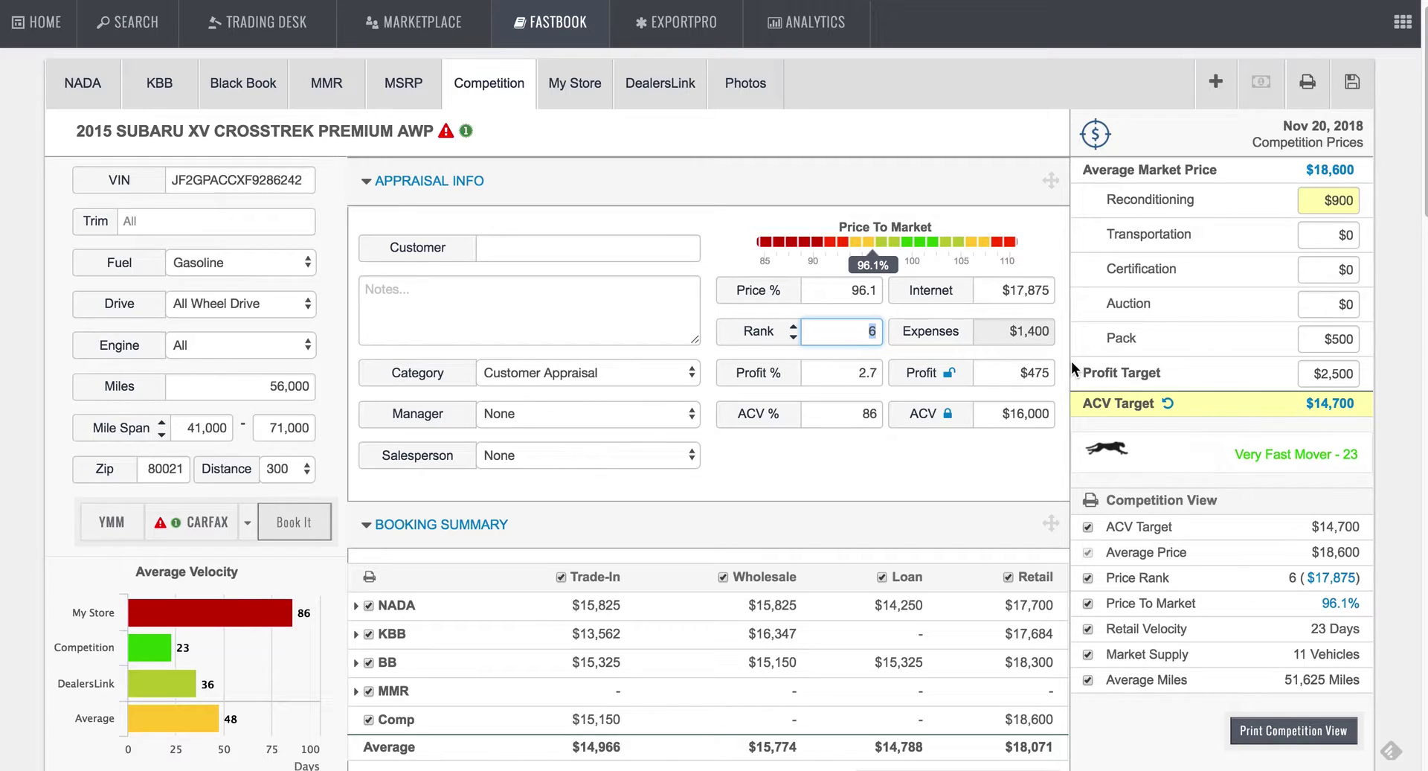
Set the reconditioning cost back to $450
{"action": "left_click", "coordinate": [1329, 200]}
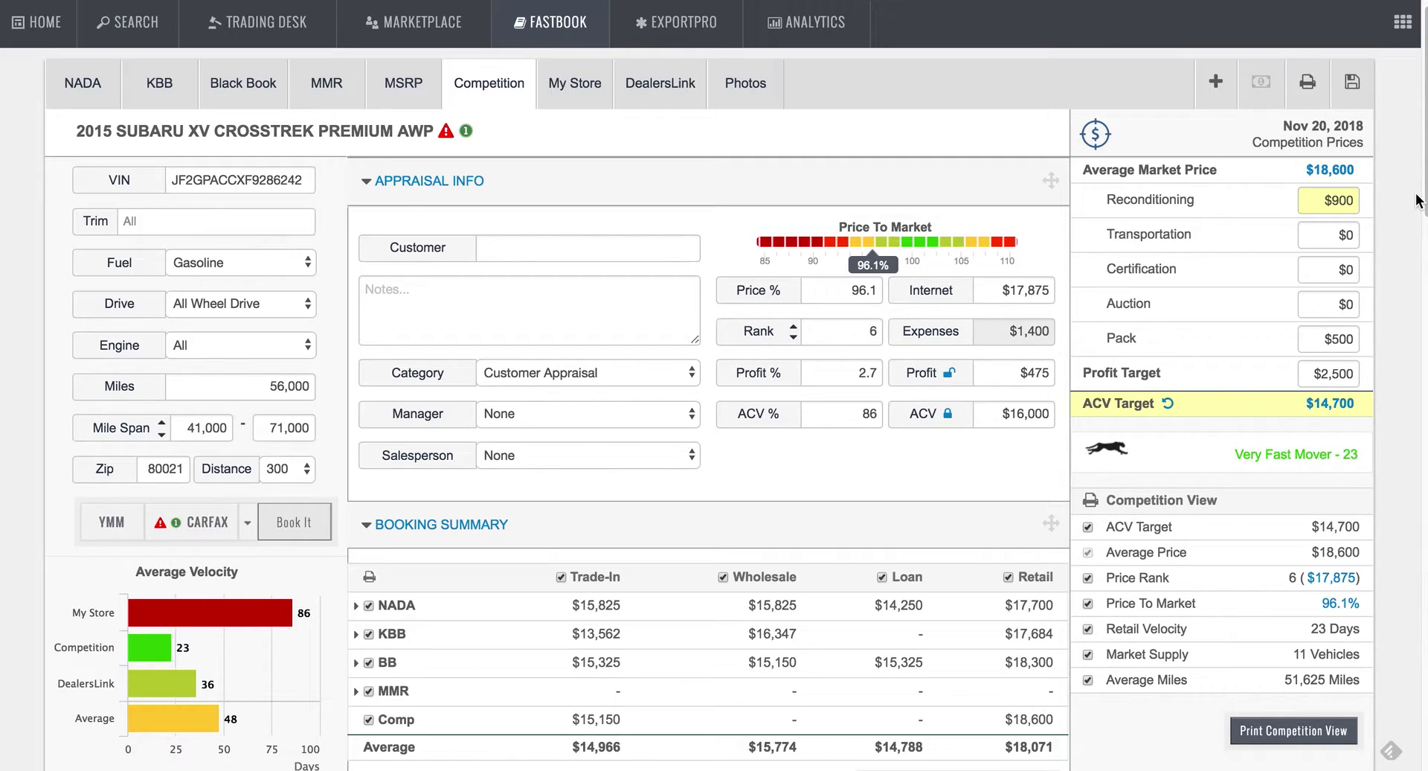
{"action": "left_click", "coordinate": [1314, 206]}
{"action": "type", "text": "45"}
{"action": "key", "text": "Tab"}
{"action": "key", "text": "shift+Tab"}
{"action": "left_click", "coordinate": [1331, 242]}
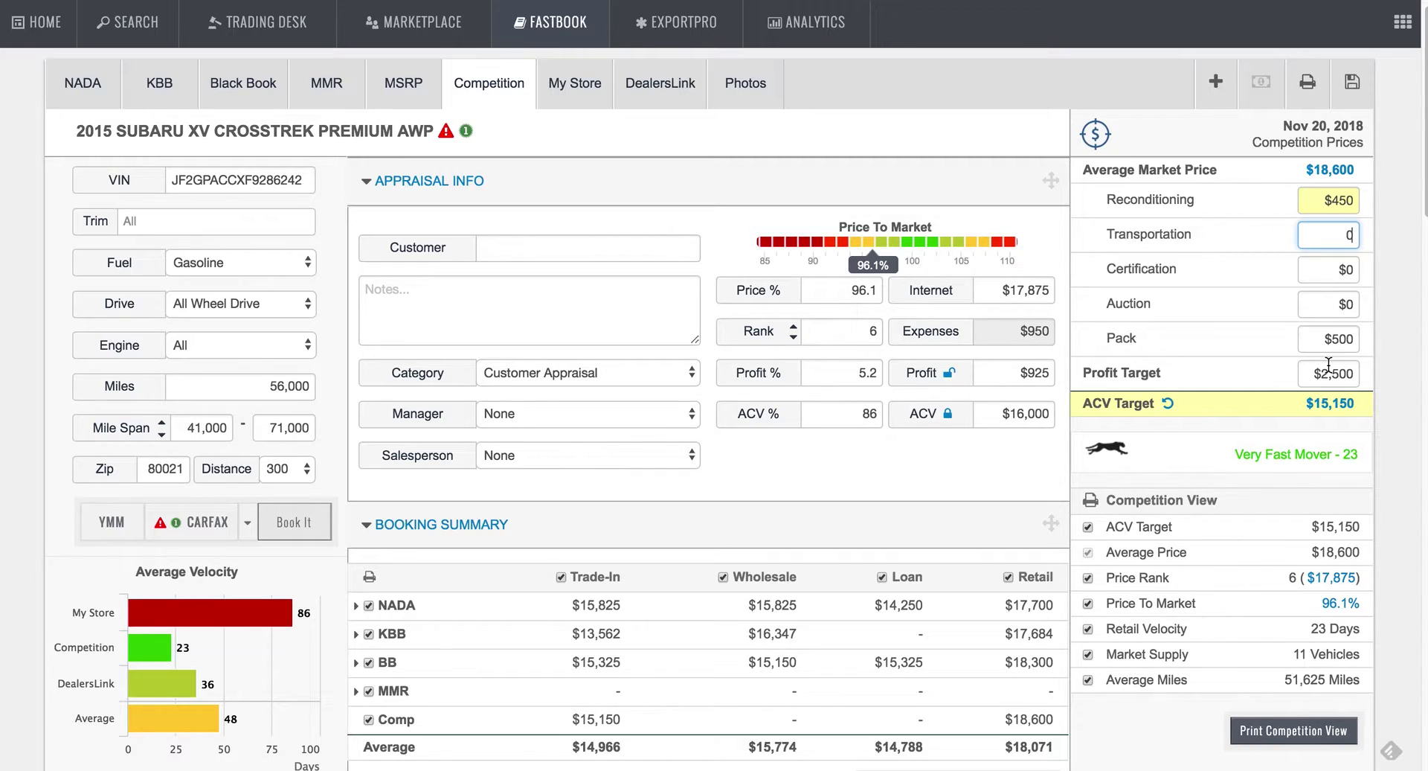
{"action": "left_click", "coordinate": [1266, 383]}
Move the vehicle's price rank to 1 and check the profit at that price
{"action": "left_click", "coordinate": [794, 339]}
{"action": "left_click", "coordinate": [793, 339]}
{"action": "left_click", "coordinate": [794, 339]}
{"action": "left_click", "coordinate": [794, 338]}
{"action": "left_click", "coordinate": [794, 338]}
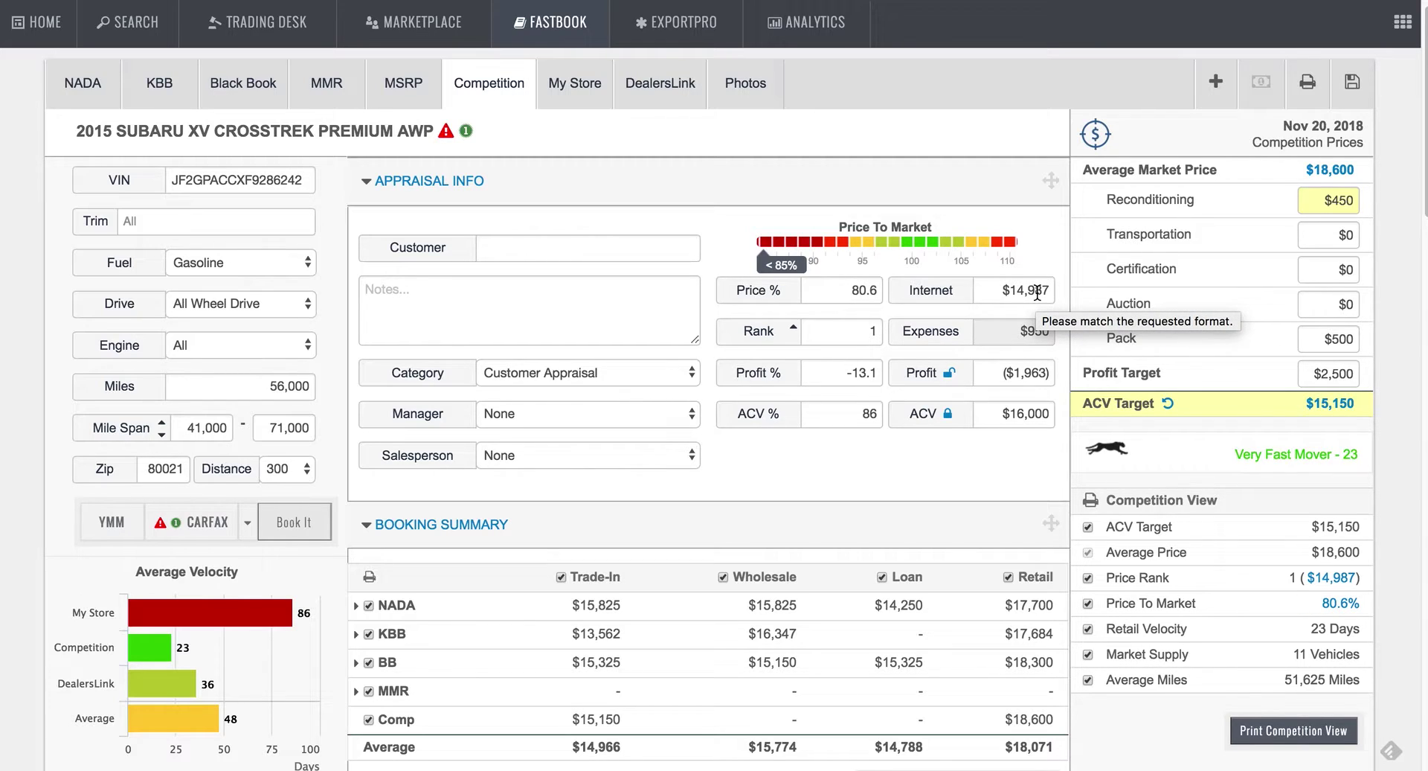
{"action": "left_click", "coordinate": [1029, 381]}
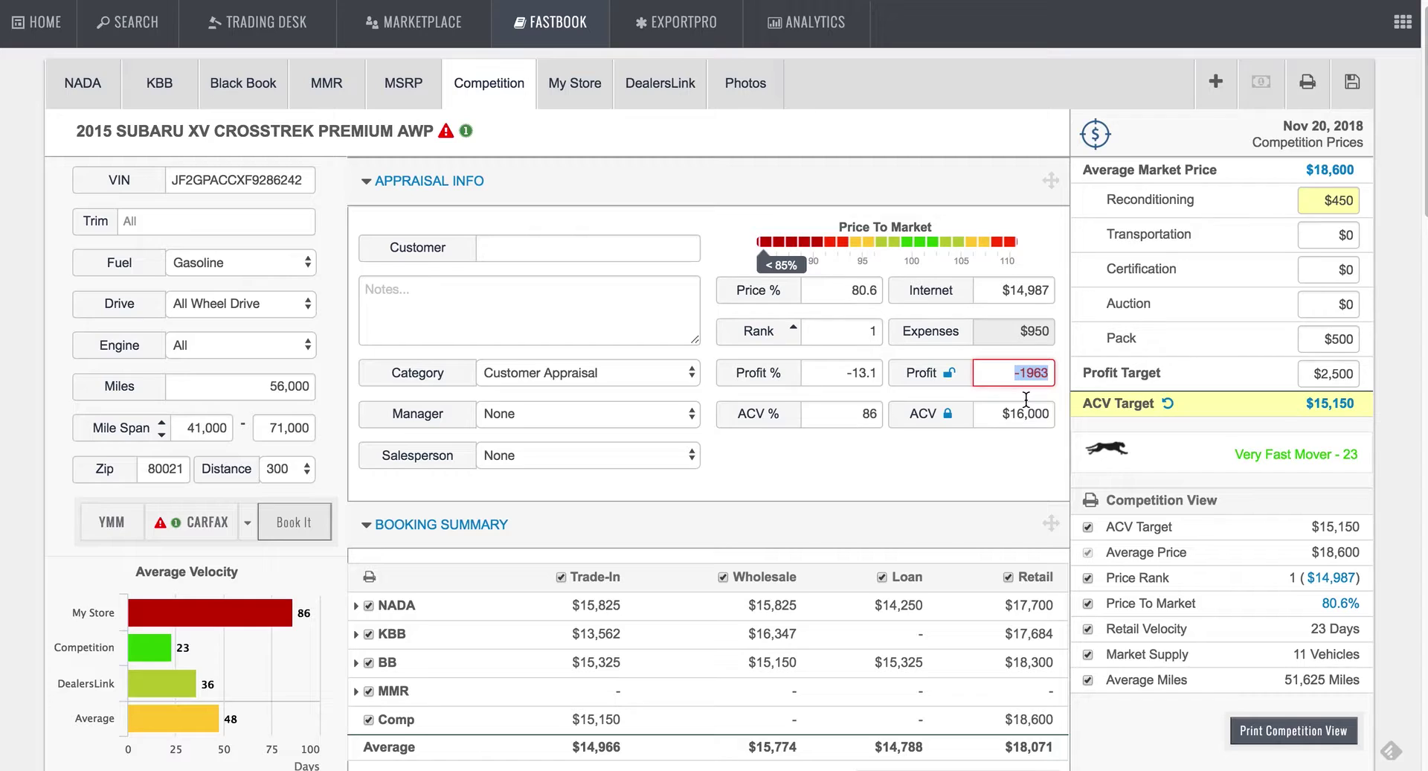
{"action": "left_click", "coordinate": [1026, 479]}
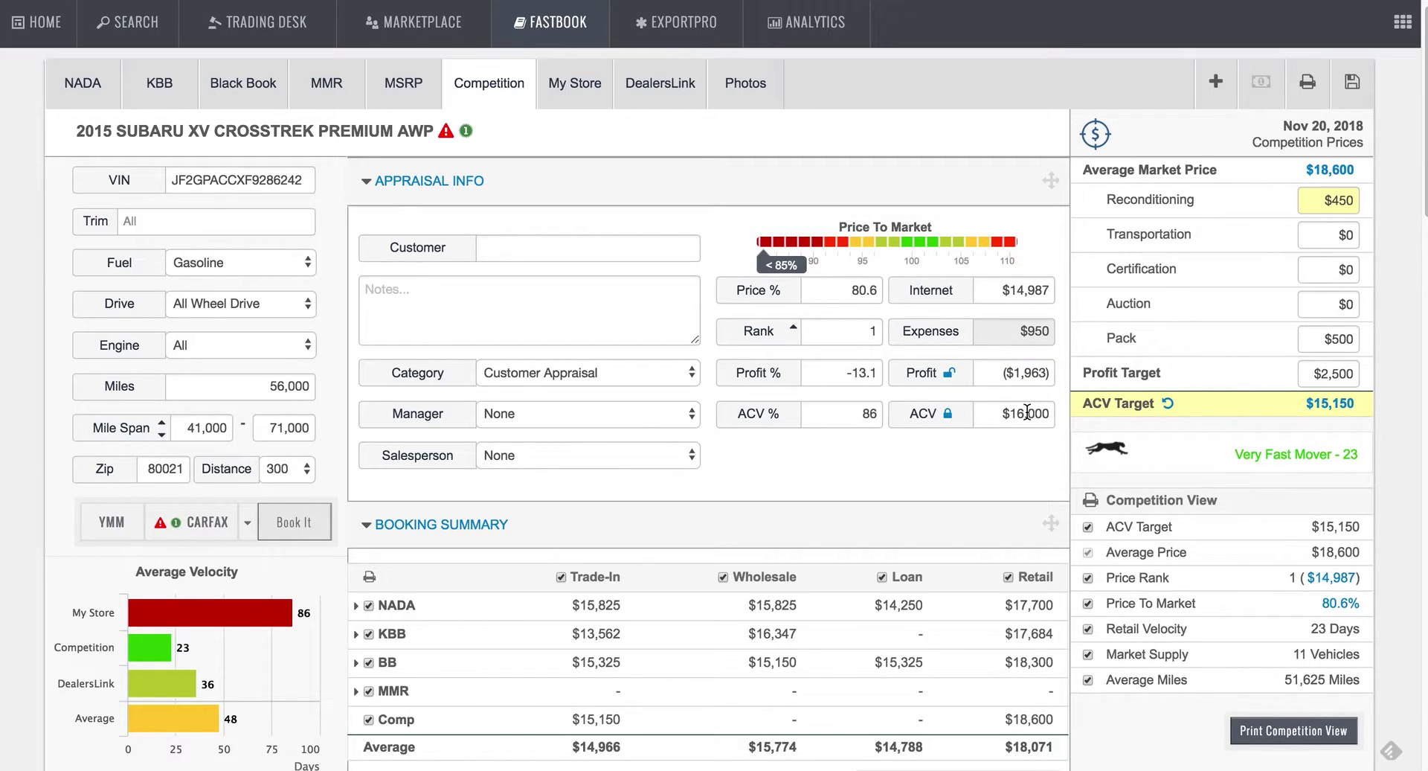
Unlock the ACV and set the profit to $0 so the ACV is recalculated
{"action": "left_click", "coordinate": [946, 411]}
{"action": "left_click", "coordinate": [1055, 372]}
{"action": "type", "text": "0"}
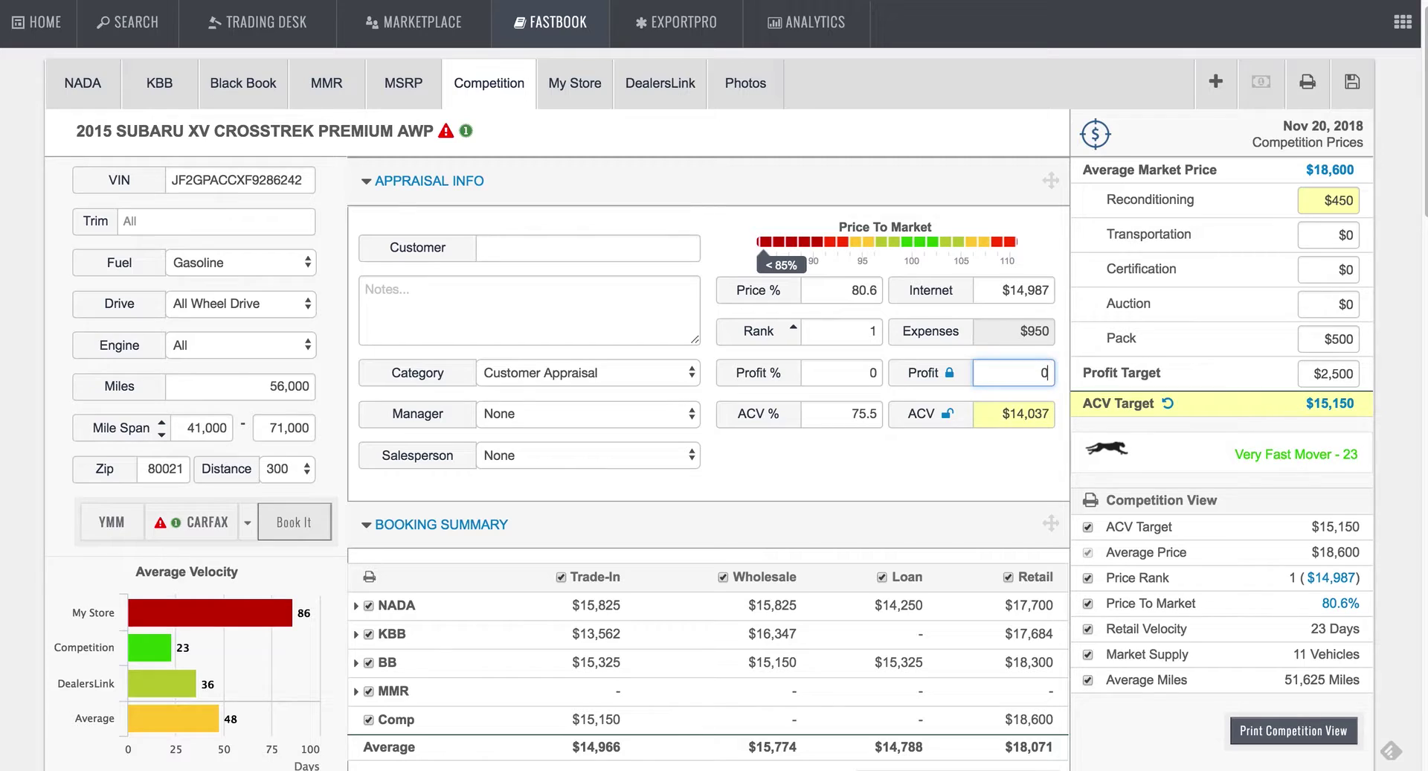
{"action": "key", "text": "Tab"}
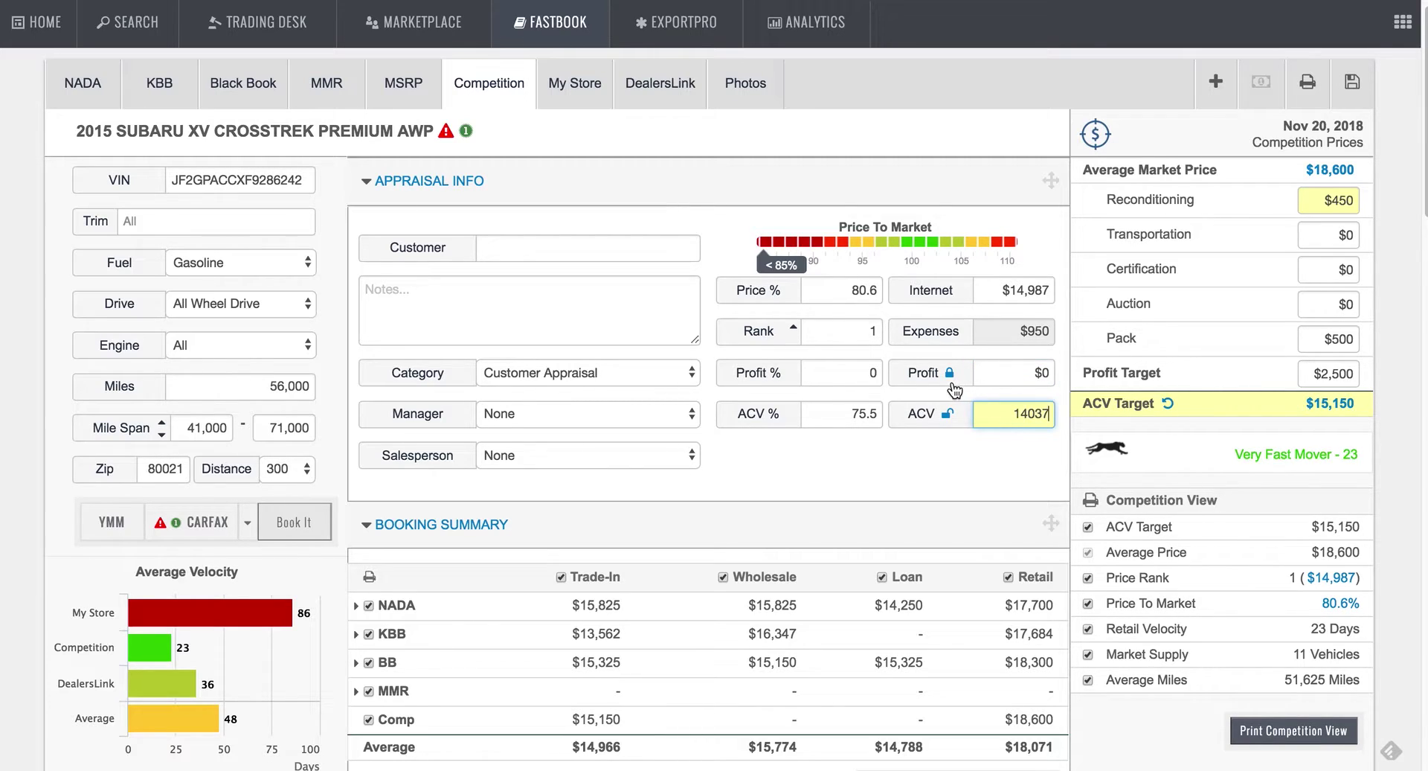
{"action": "left_click", "coordinate": [1013, 434]}
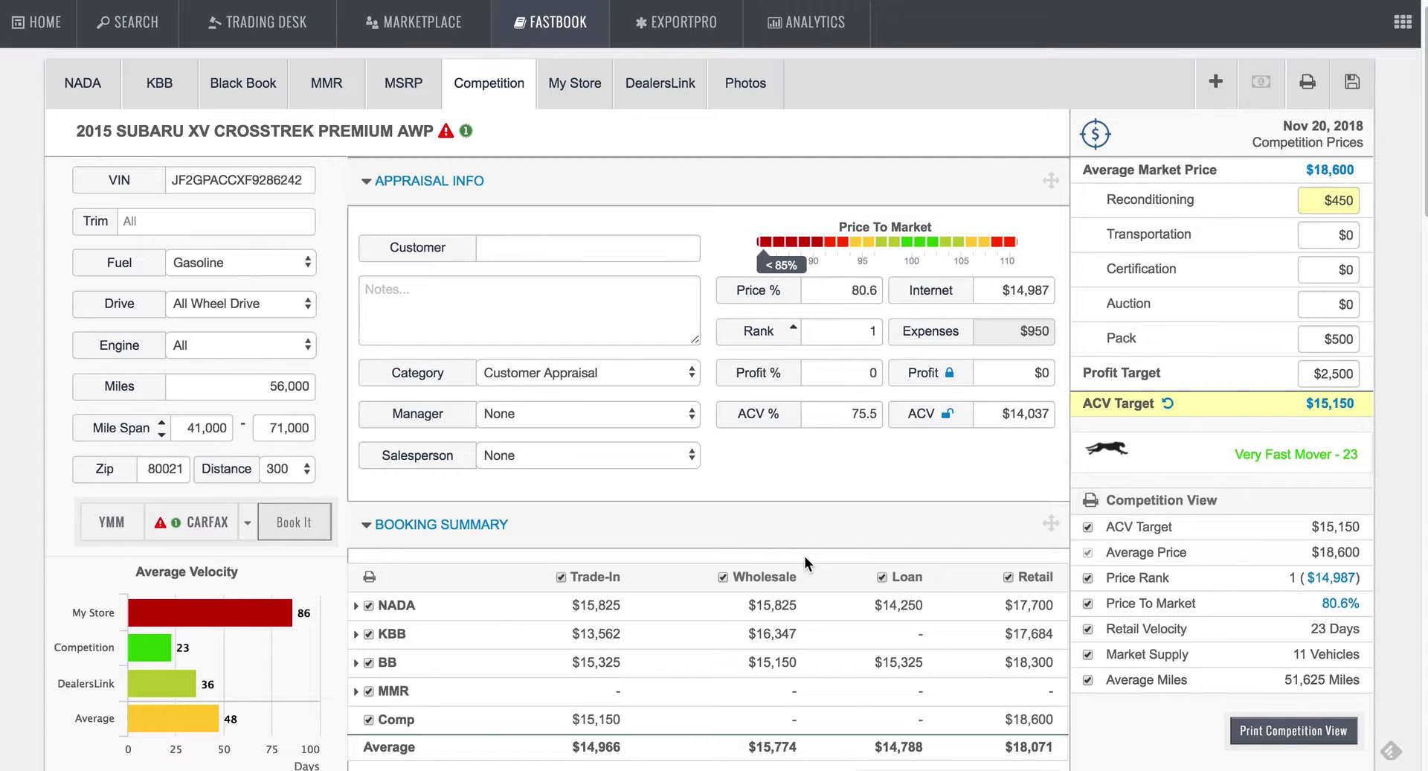
{"action": "scroll", "coordinate": [807, 563], "scroll_direction": "down", "scroll_amount": 2}
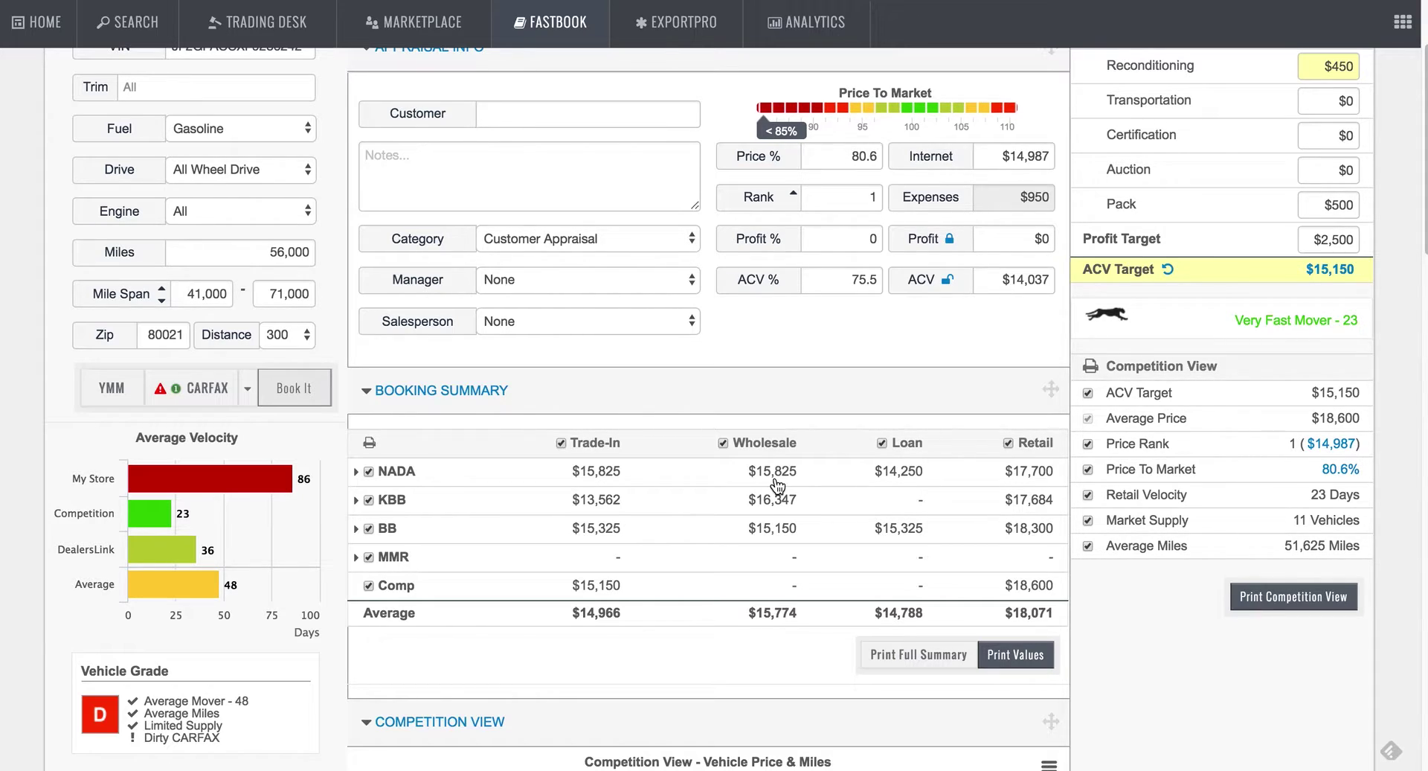
{"action": "scroll", "coordinate": [778, 486], "scroll_direction": "up", "scroll_amount": 3}
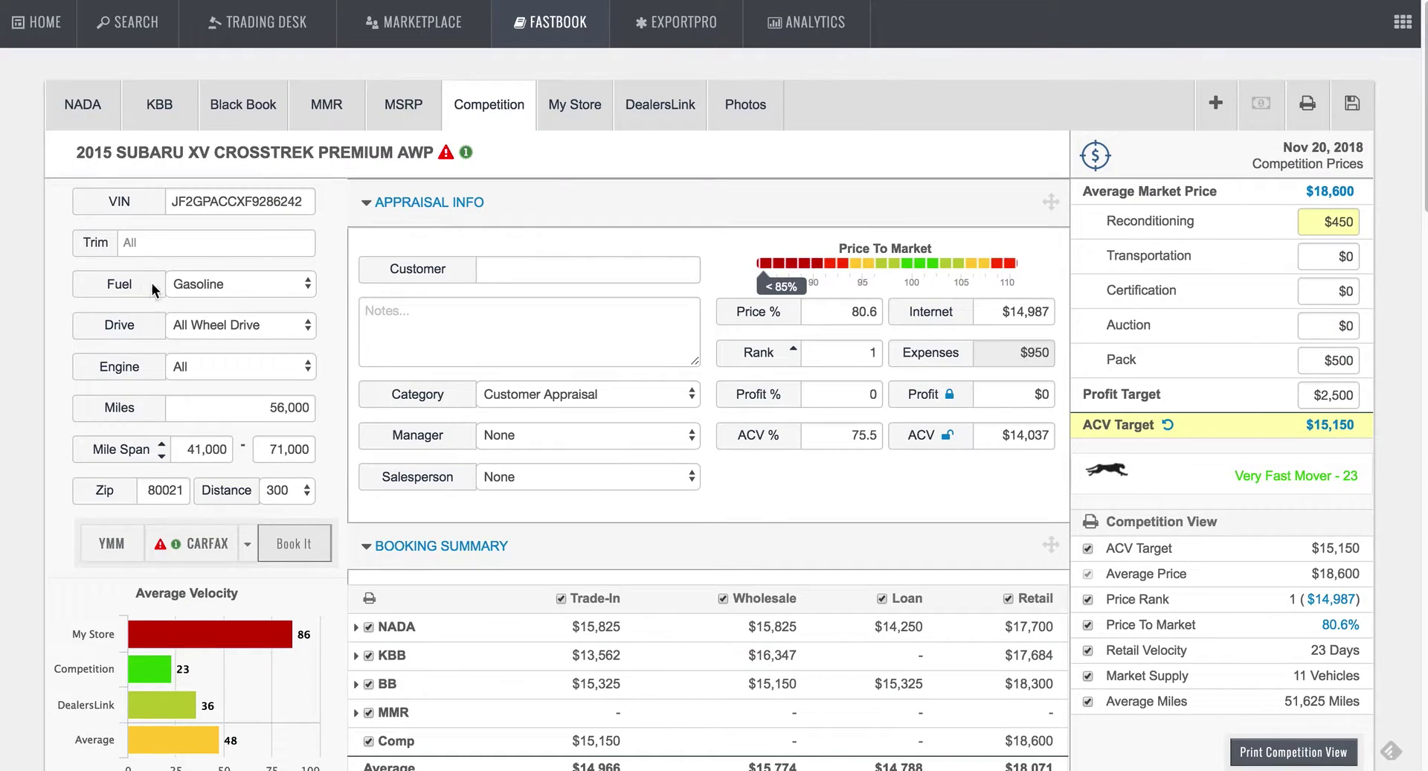
Review the vehicle's NADA, KBB and Black Book values one after another
{"action": "left_click", "coordinate": [84, 107]}
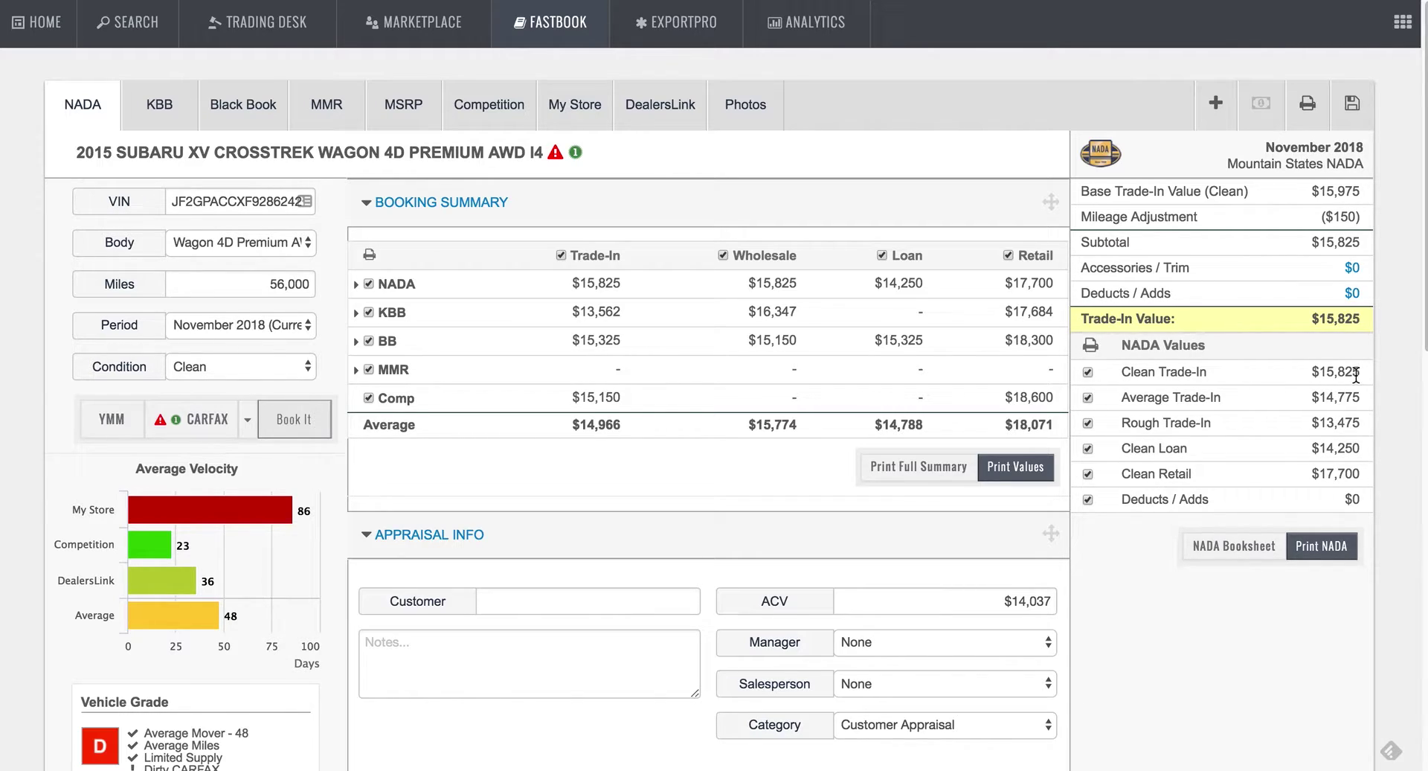
{"action": "left_click", "coordinate": [168, 119]}
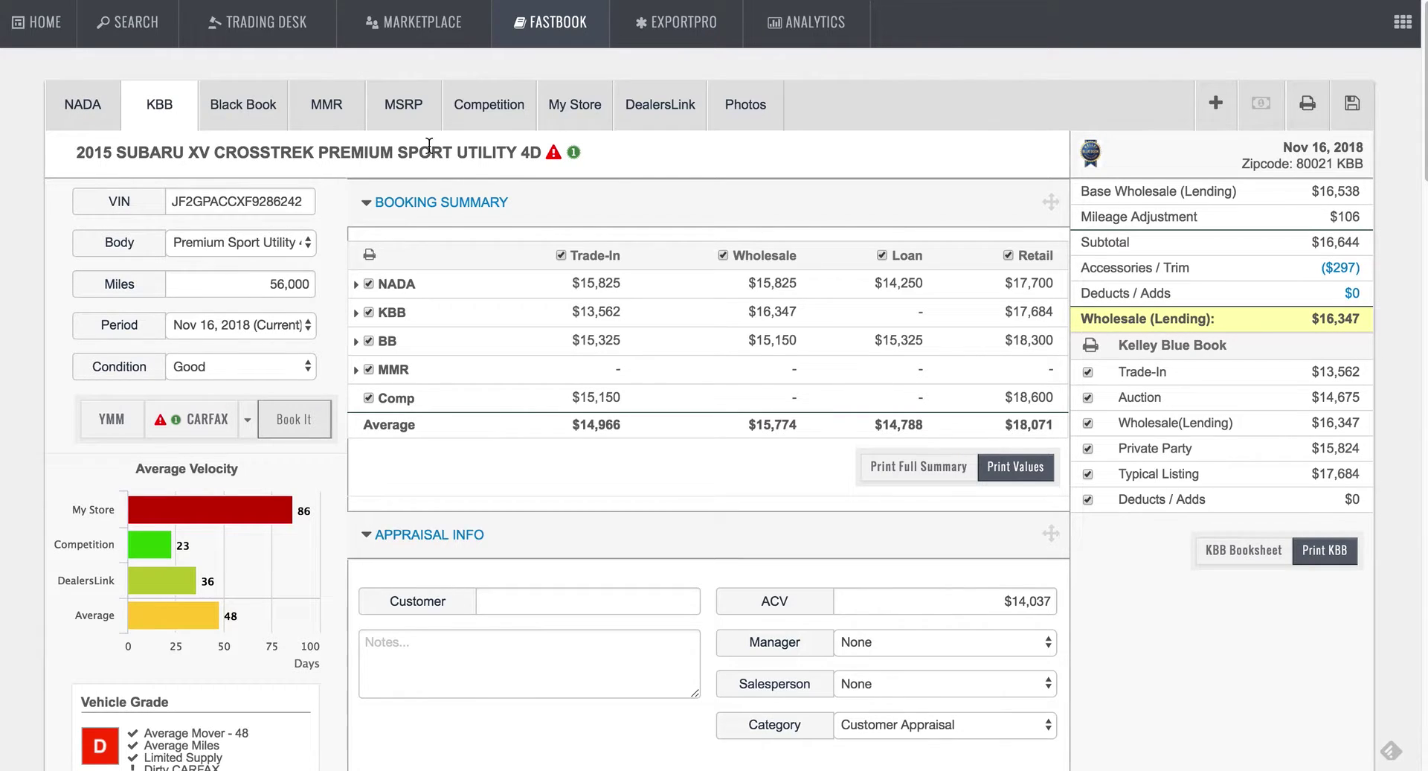
{"action": "left_click", "coordinate": [227, 123]}
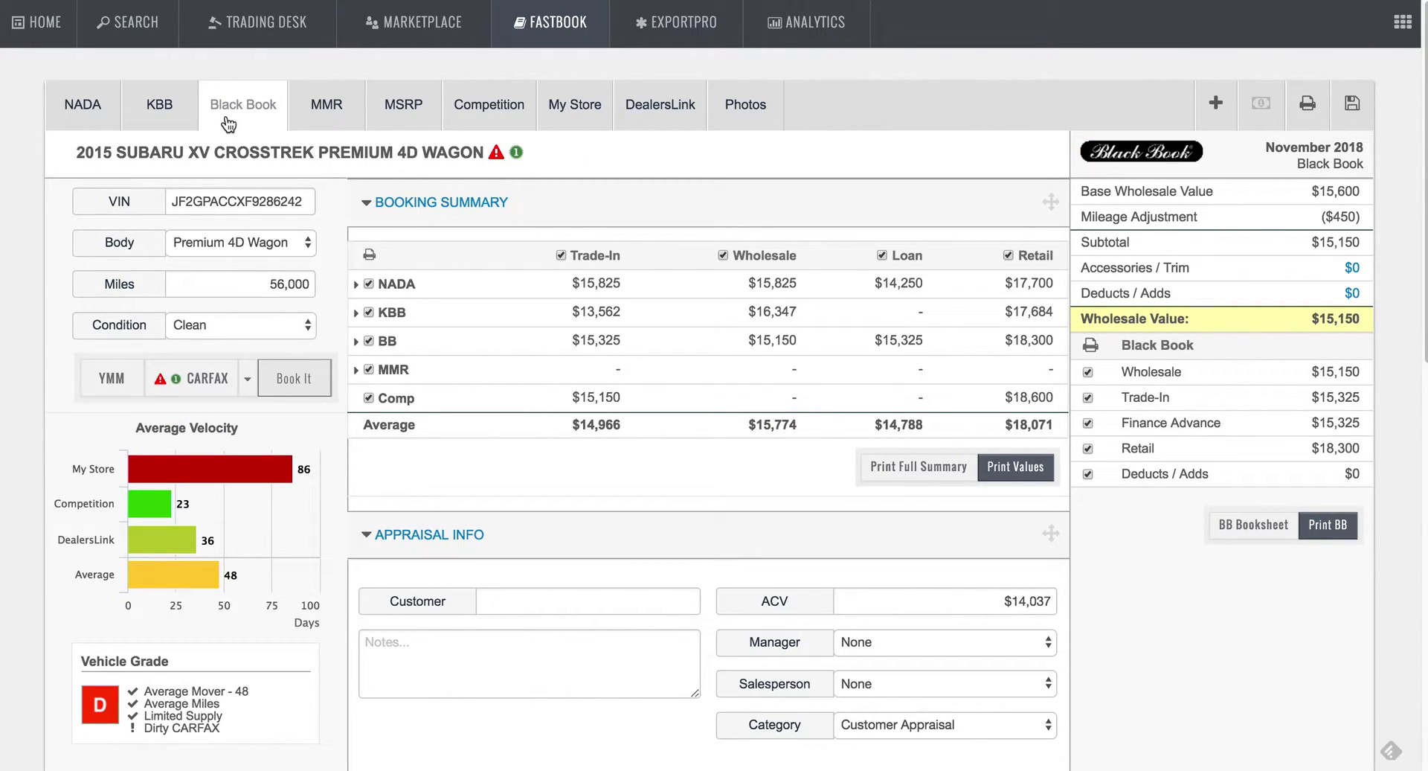
Set the vehicle's condition to Excellent in the KBB valuation
{"action": "left_click", "coordinate": [165, 110]}
{"action": "left_click", "coordinate": [219, 367]}
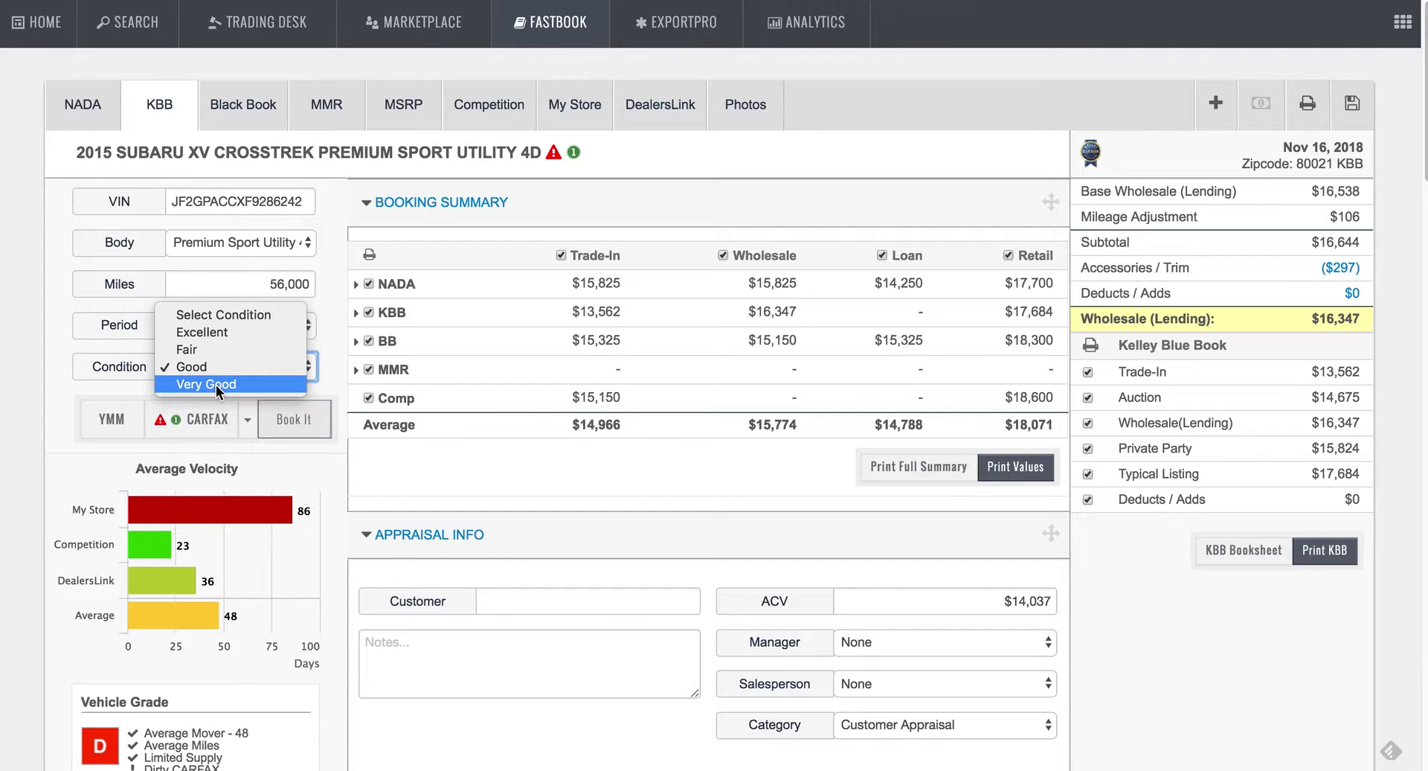
{"action": "left_click", "coordinate": [216, 331]}
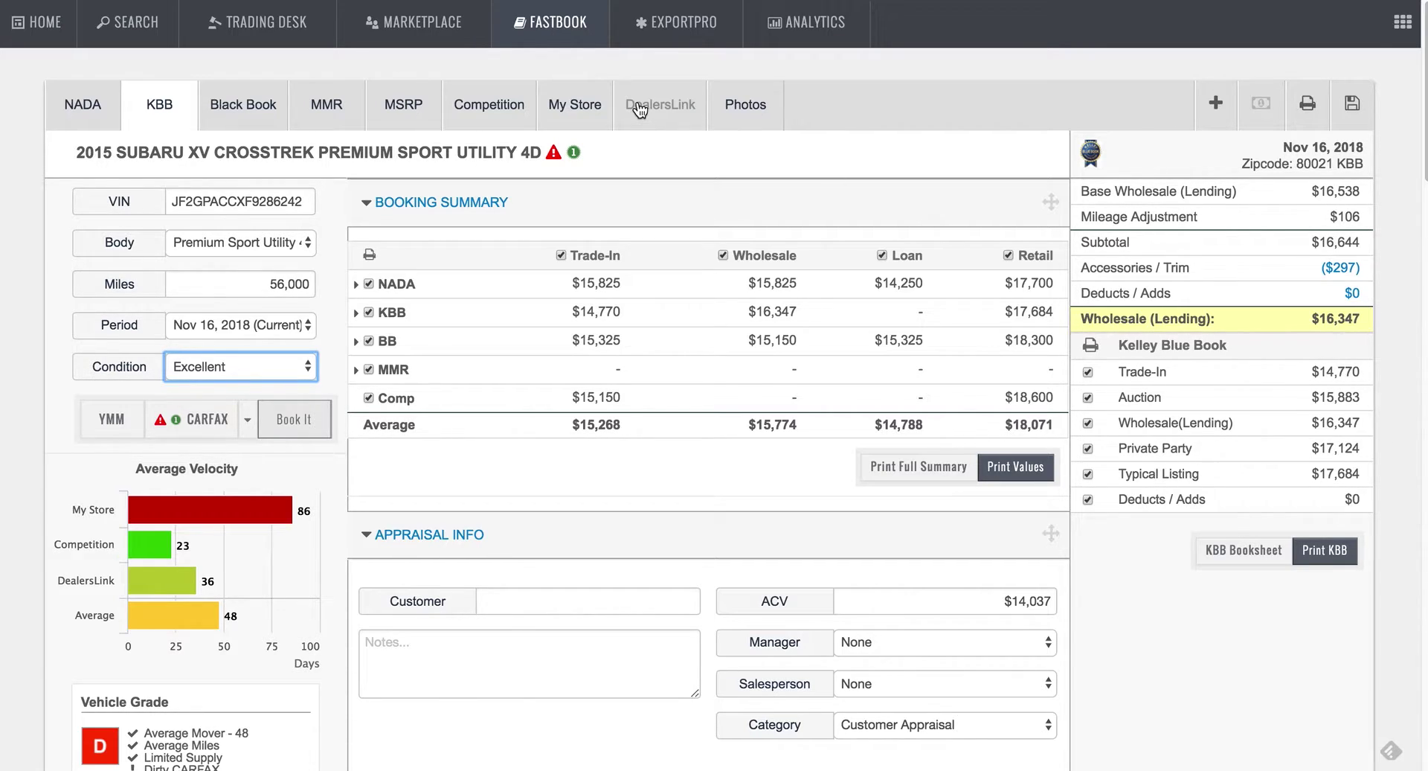
Choose the PREMIUM body for the vehicle's MMR valuation
{"action": "left_click", "coordinate": [305, 123]}
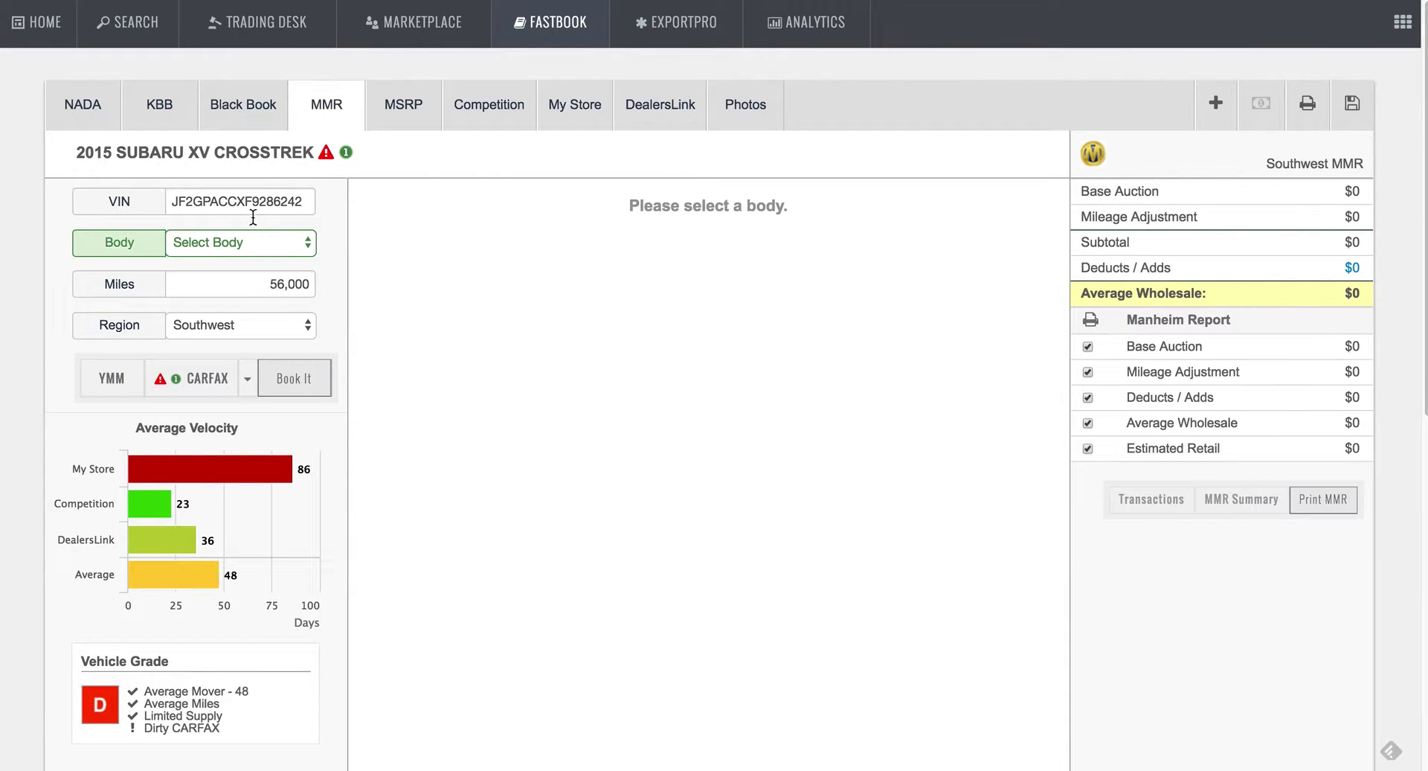
{"action": "left_click", "coordinate": [310, 244]}
{"action": "left_click", "coordinate": [246, 275]}
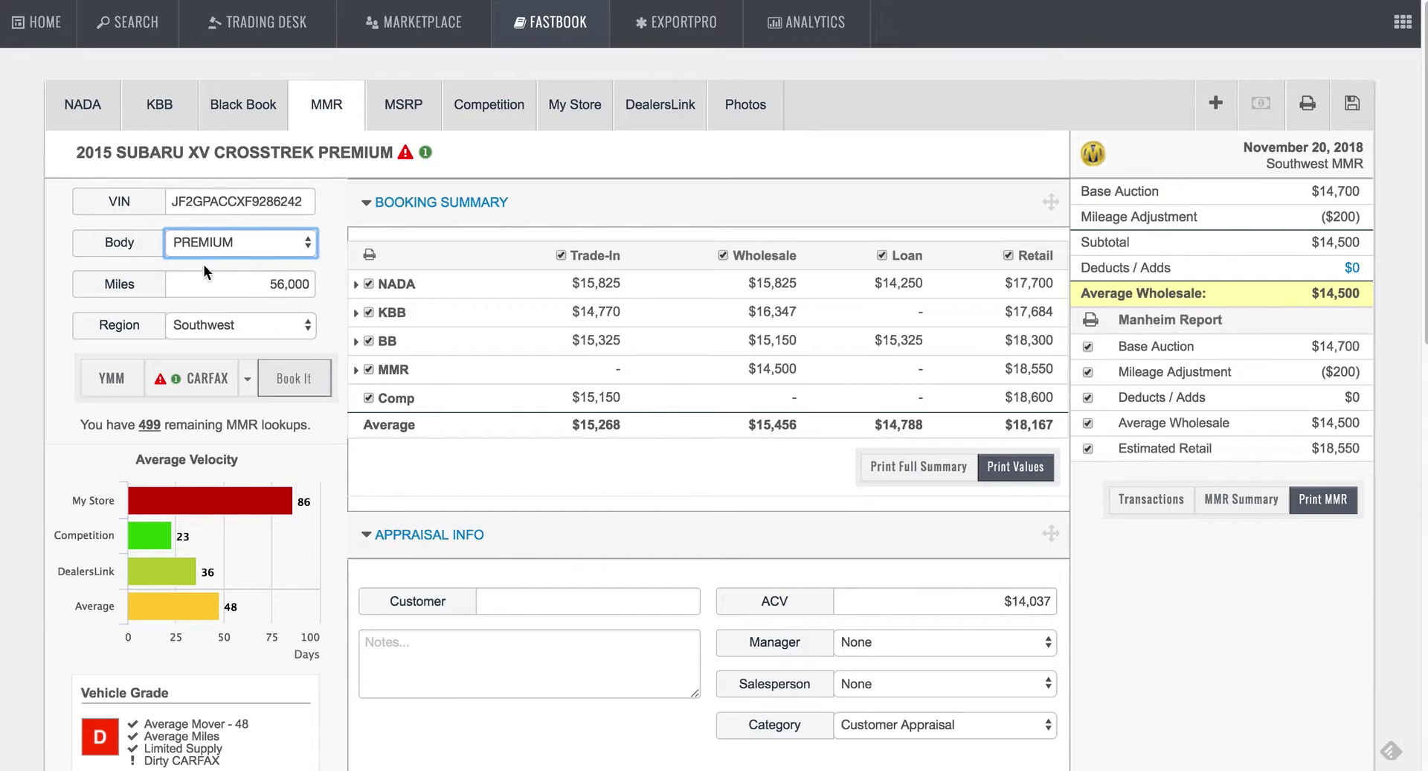
Set the MMR valuation region to National
{"action": "left_click", "coordinate": [217, 333]}
{"action": "key", "text": "Up"}
{"action": "key", "text": "Up"}
{"action": "key", "text": "Up"}
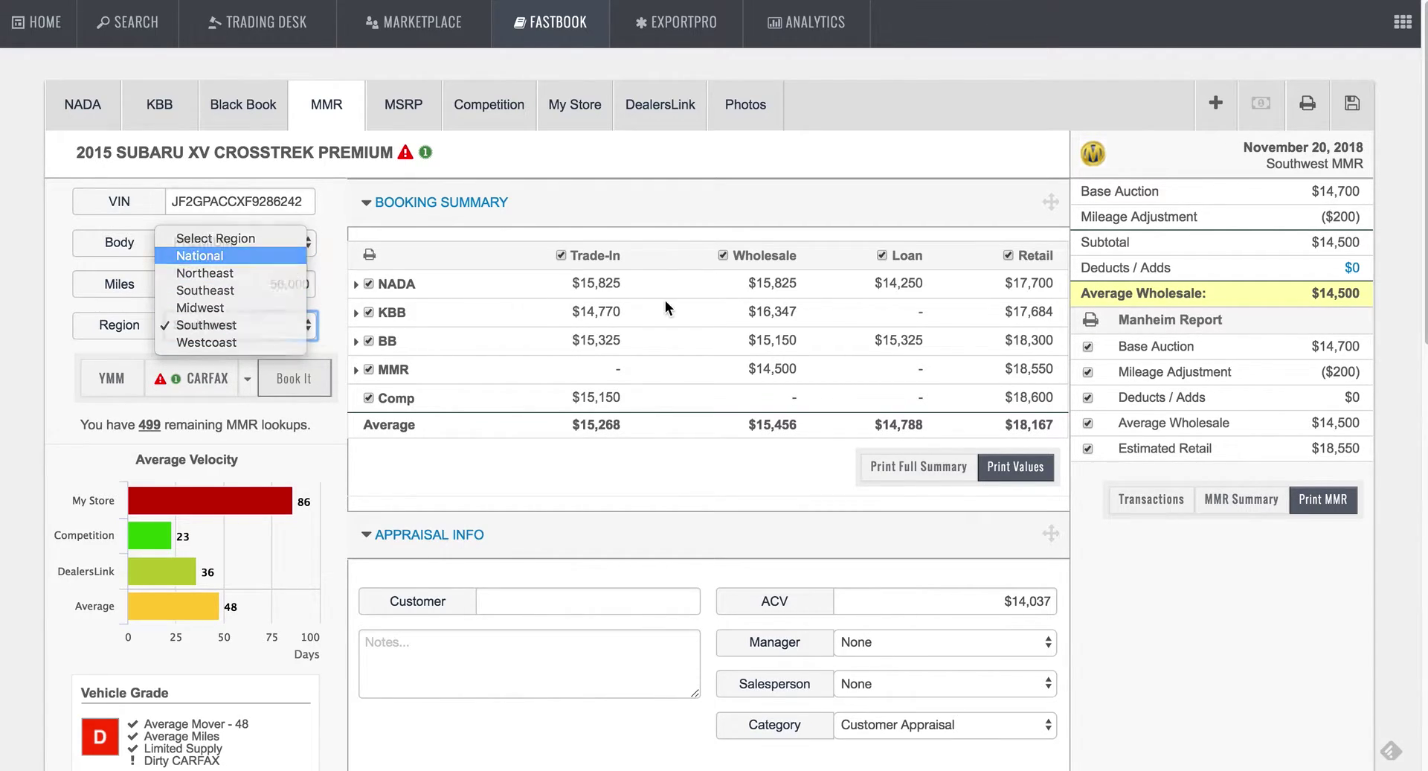
{"action": "key", "text": "Return"}
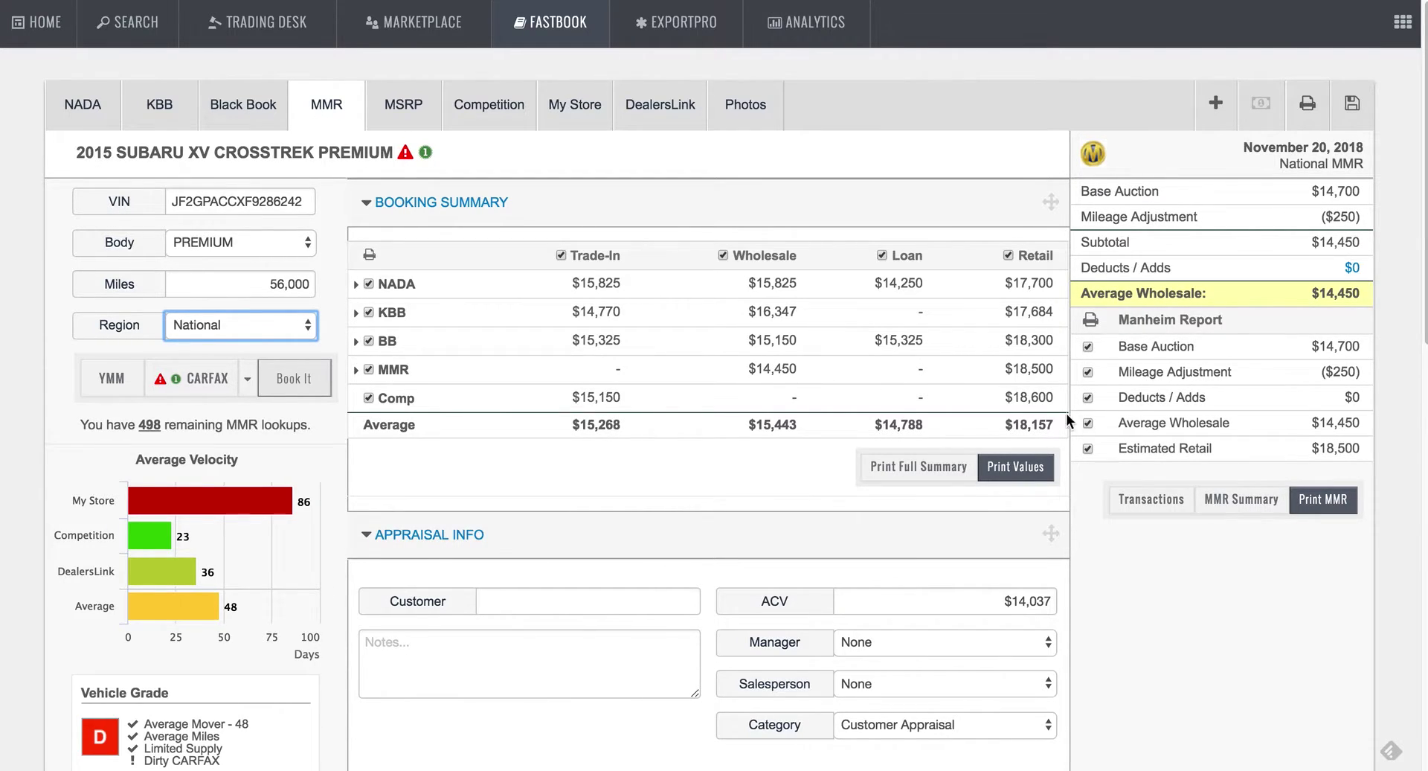
Open the vehicle's auction transactions in the Manheim Market Report and look through the list of sales
{"action": "left_click", "coordinate": [1142, 506]}
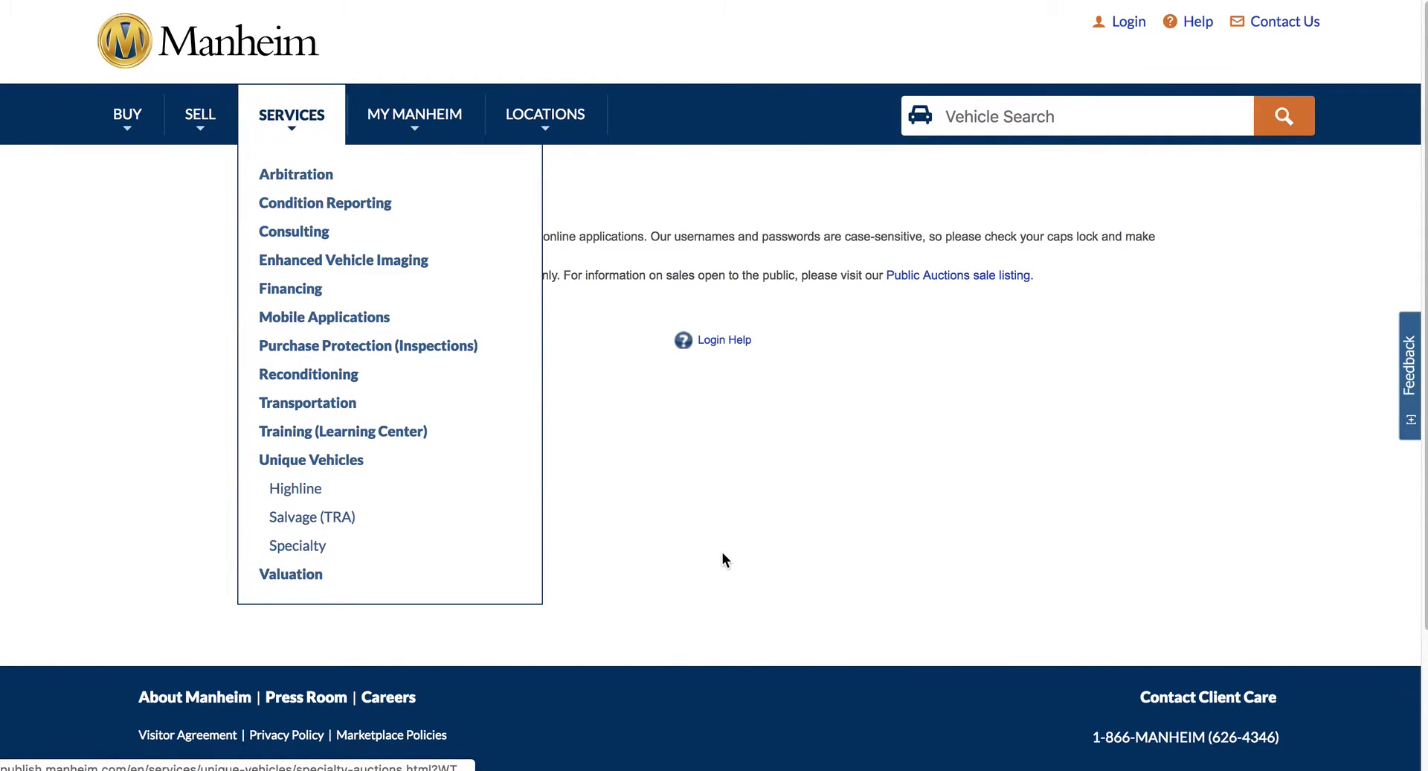
{"action": "left_click", "coordinate": [291, 485]}
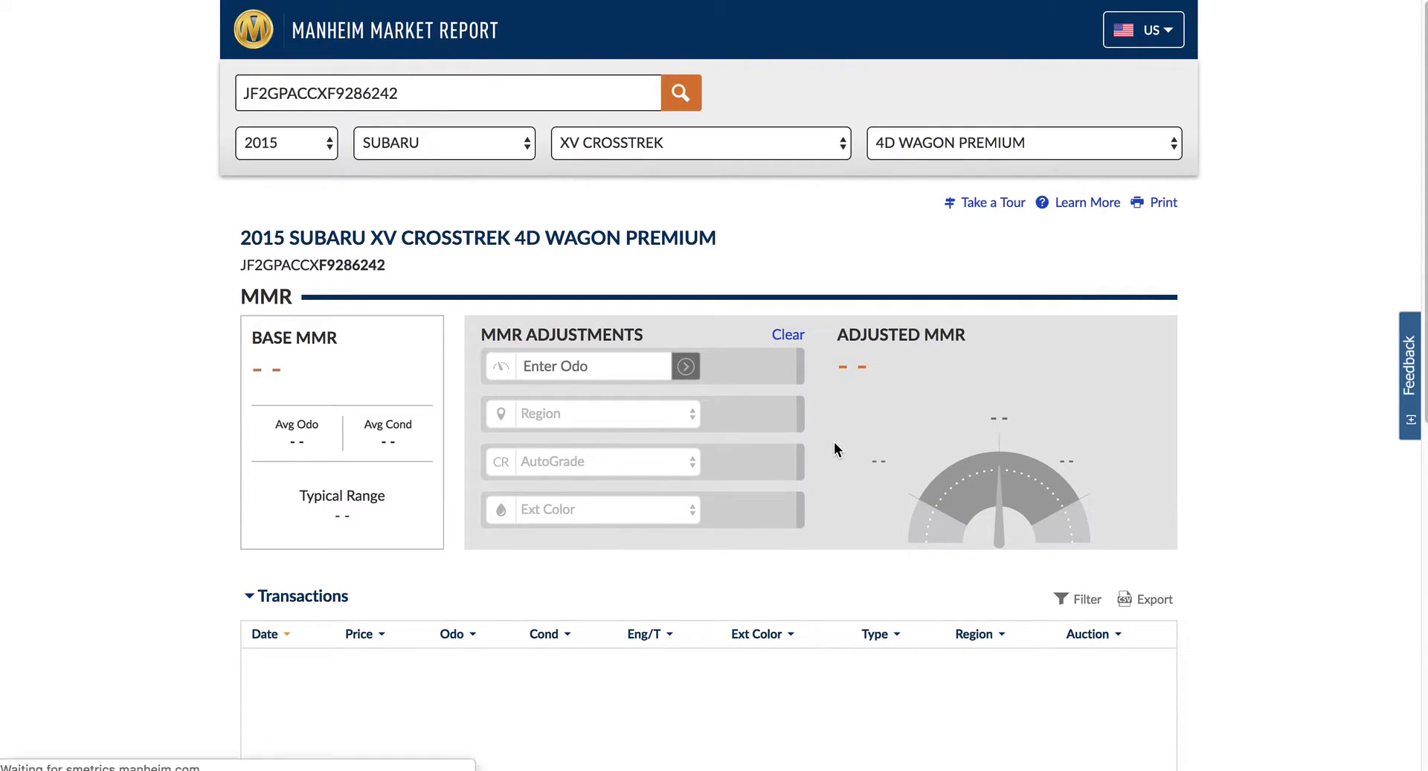
{"action": "scroll", "coordinate": [169, 492], "scroll_direction": "down", "scroll_amount": 5}
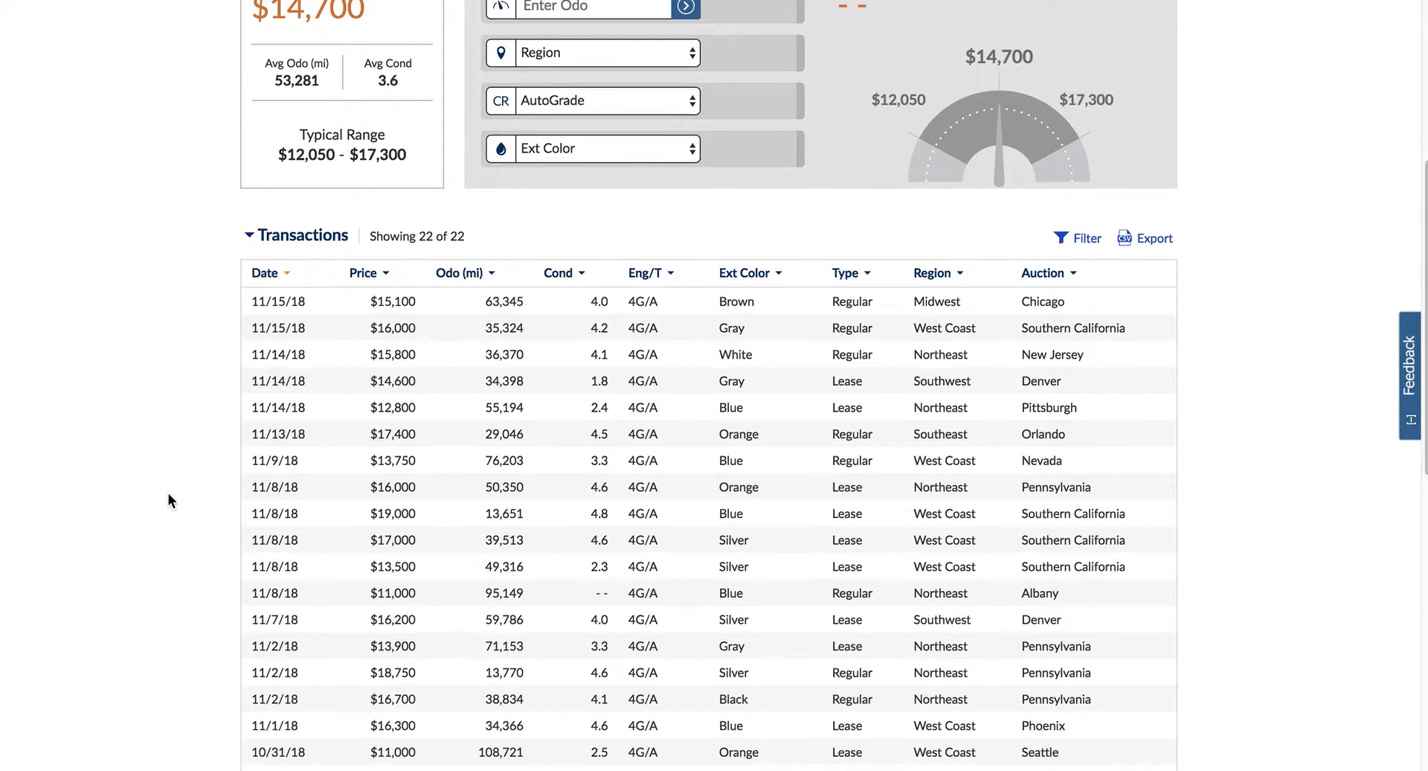
{"action": "scroll", "coordinate": [168, 492], "scroll_direction": "down", "scroll_amount": 5}
{"action": "scroll", "coordinate": [169, 493], "scroll_direction": "up", "scroll_amount": 3}
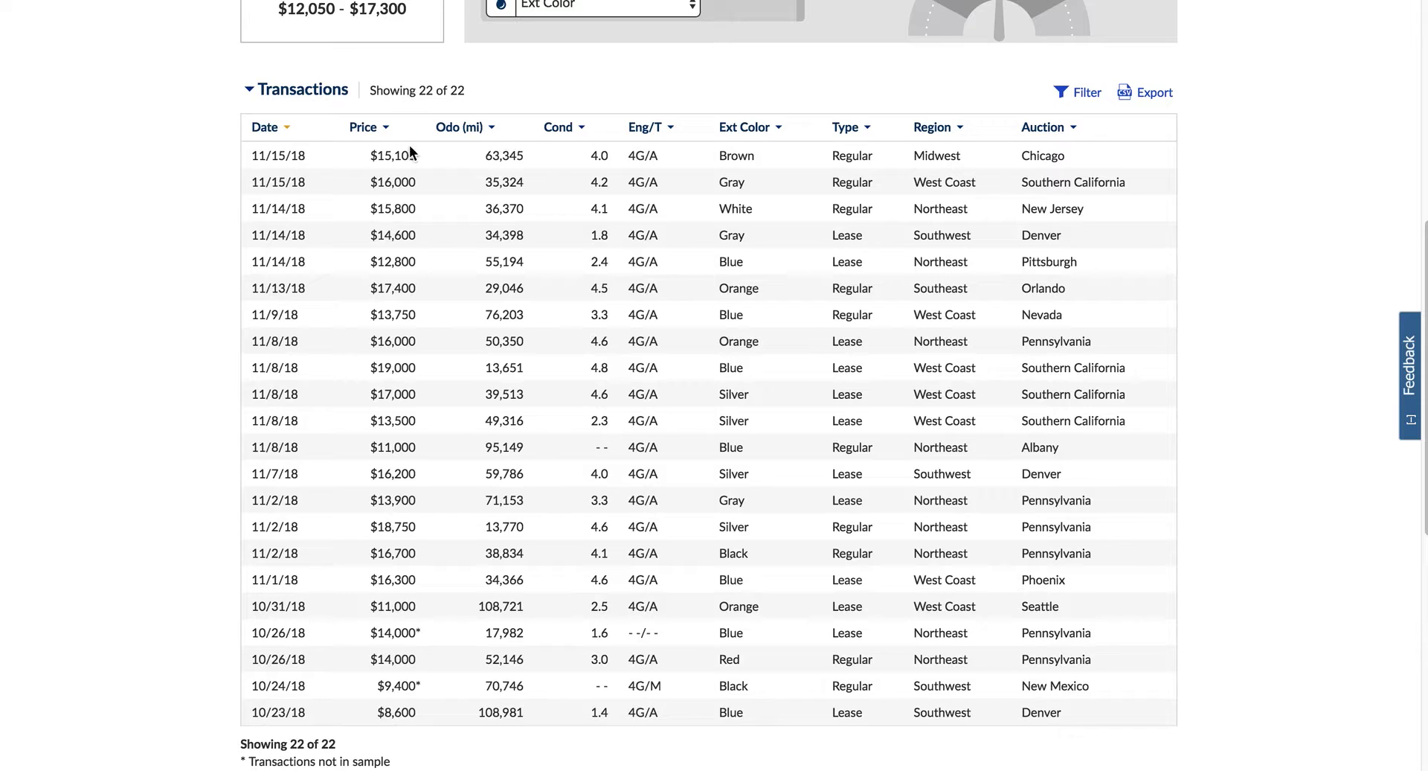
Sort the Manheim transactions by odometer reading from highest to lowest mileage
{"action": "left_click", "coordinate": [493, 131]}
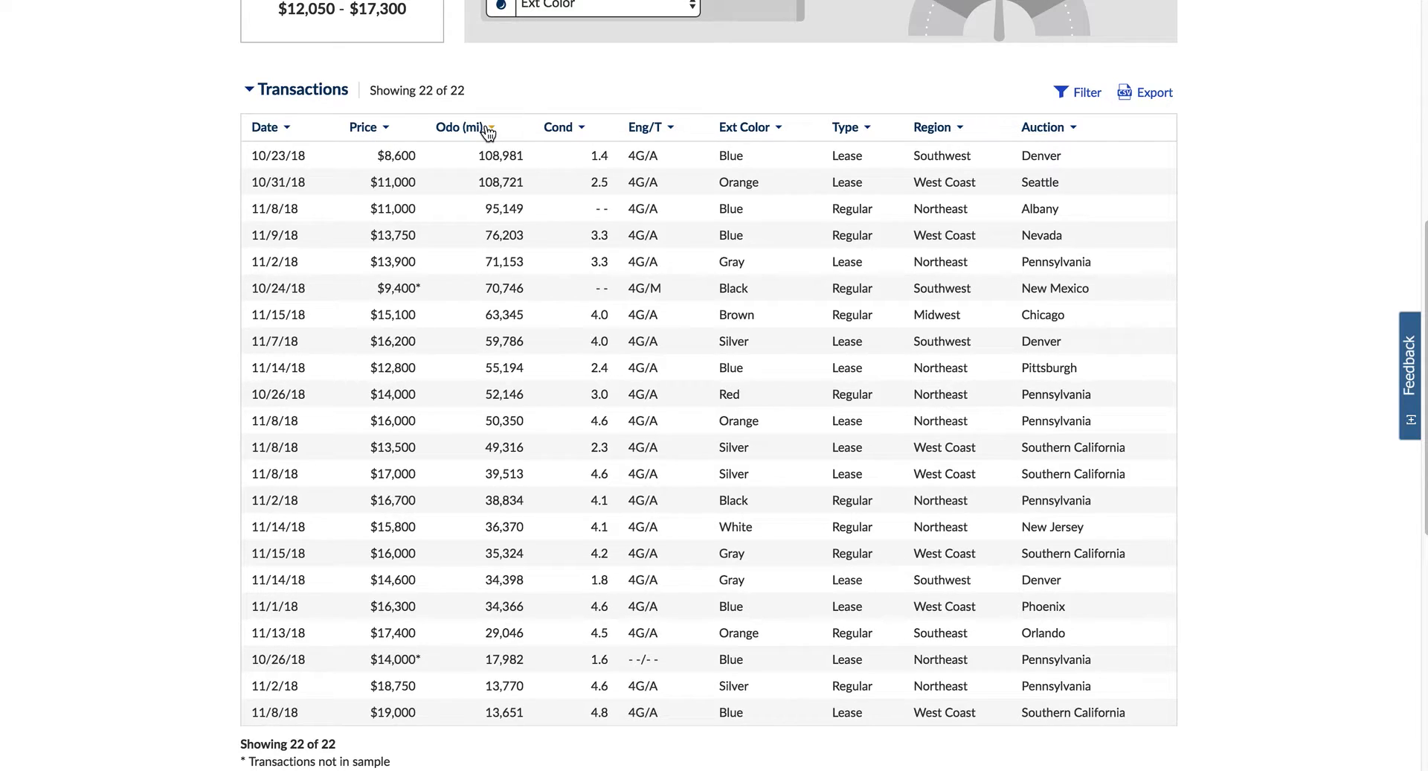
{"action": "scroll", "coordinate": [530, 199], "scroll_direction": "up", "scroll_amount": 1}
{"action": "scroll", "coordinate": [529, 199], "scroll_direction": "up", "scroll_amount": 3}
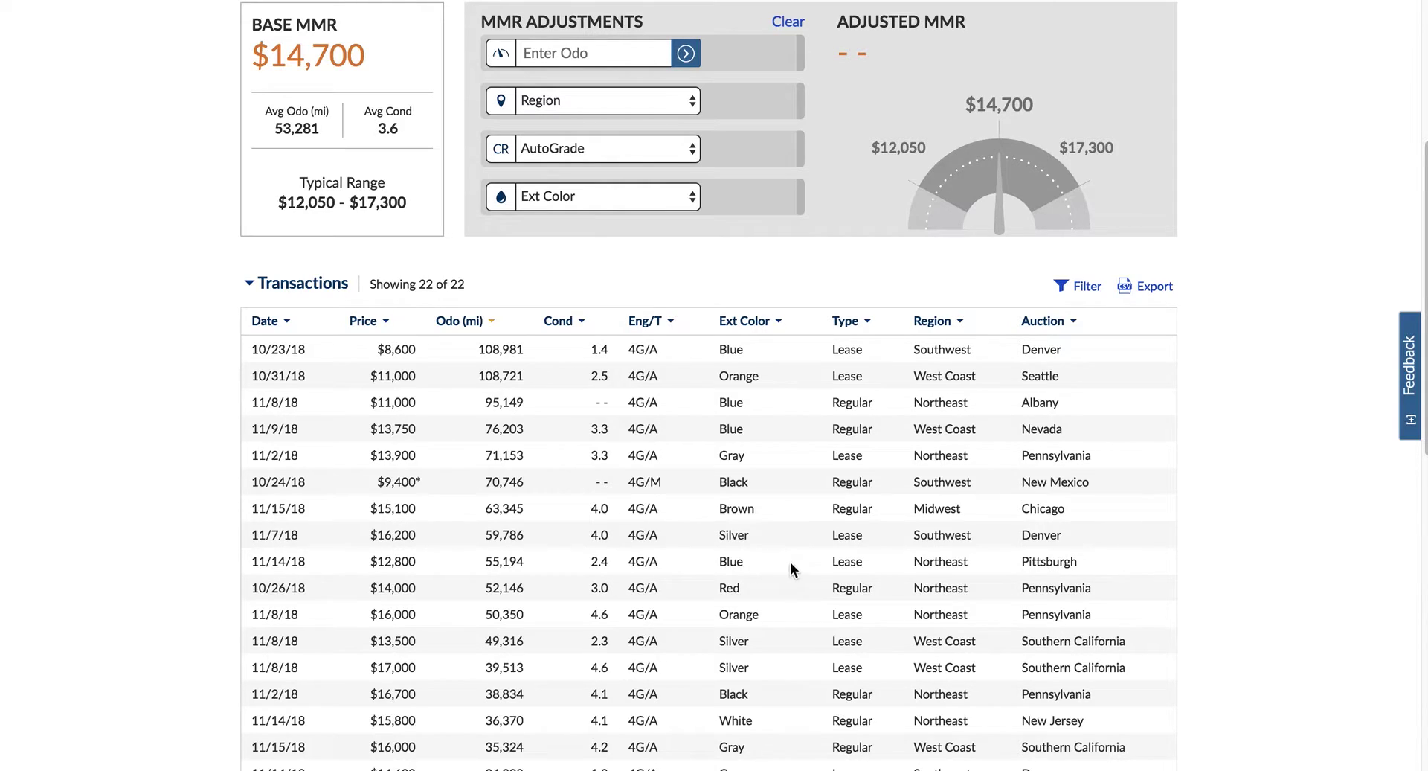
Compare the 11/14/18 Pittsburgh sale with the 11/7/18 Denver sale by condition, mileage and price
{"action": "left_click_drag", "start_coordinate": [1016, 565], "coordinate": [241, 559]}
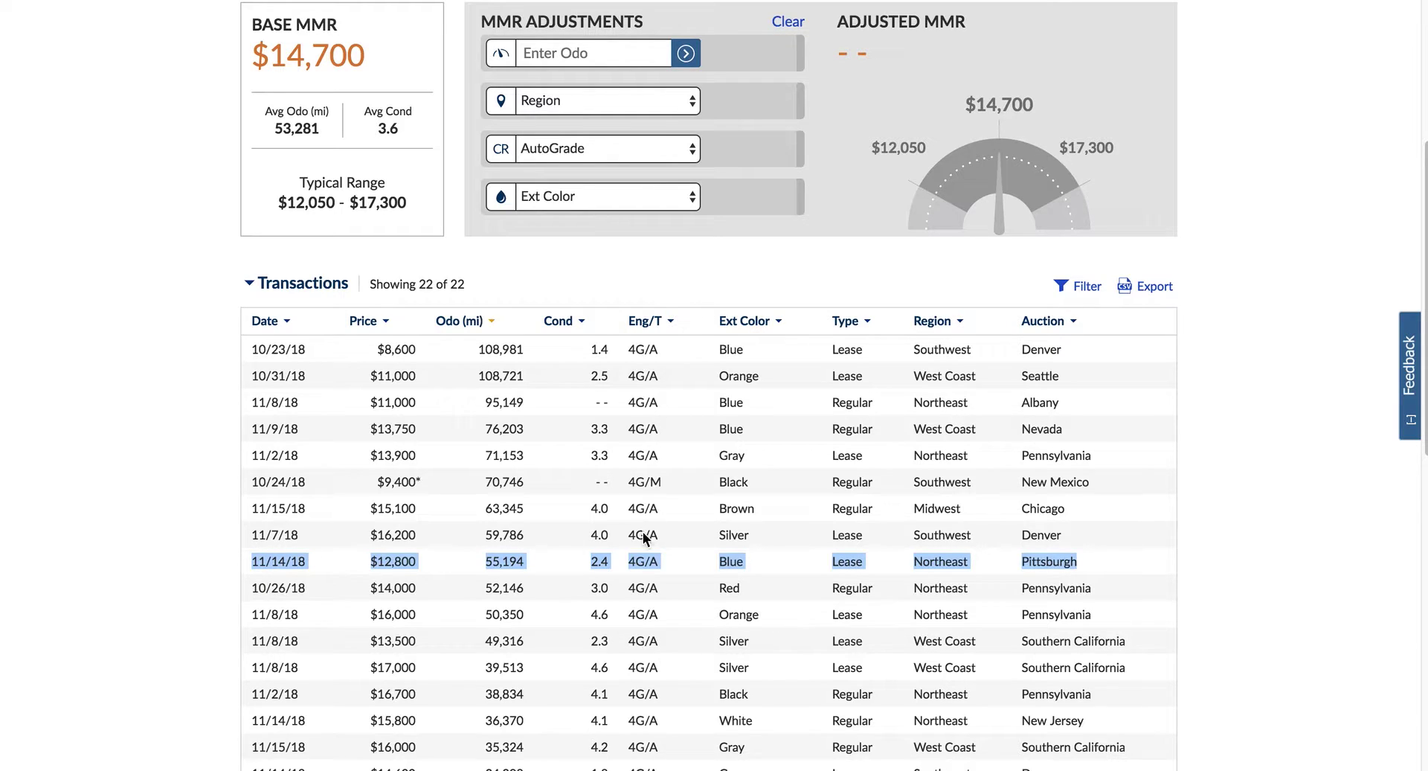
{"action": "left_click", "coordinate": [612, 564]}
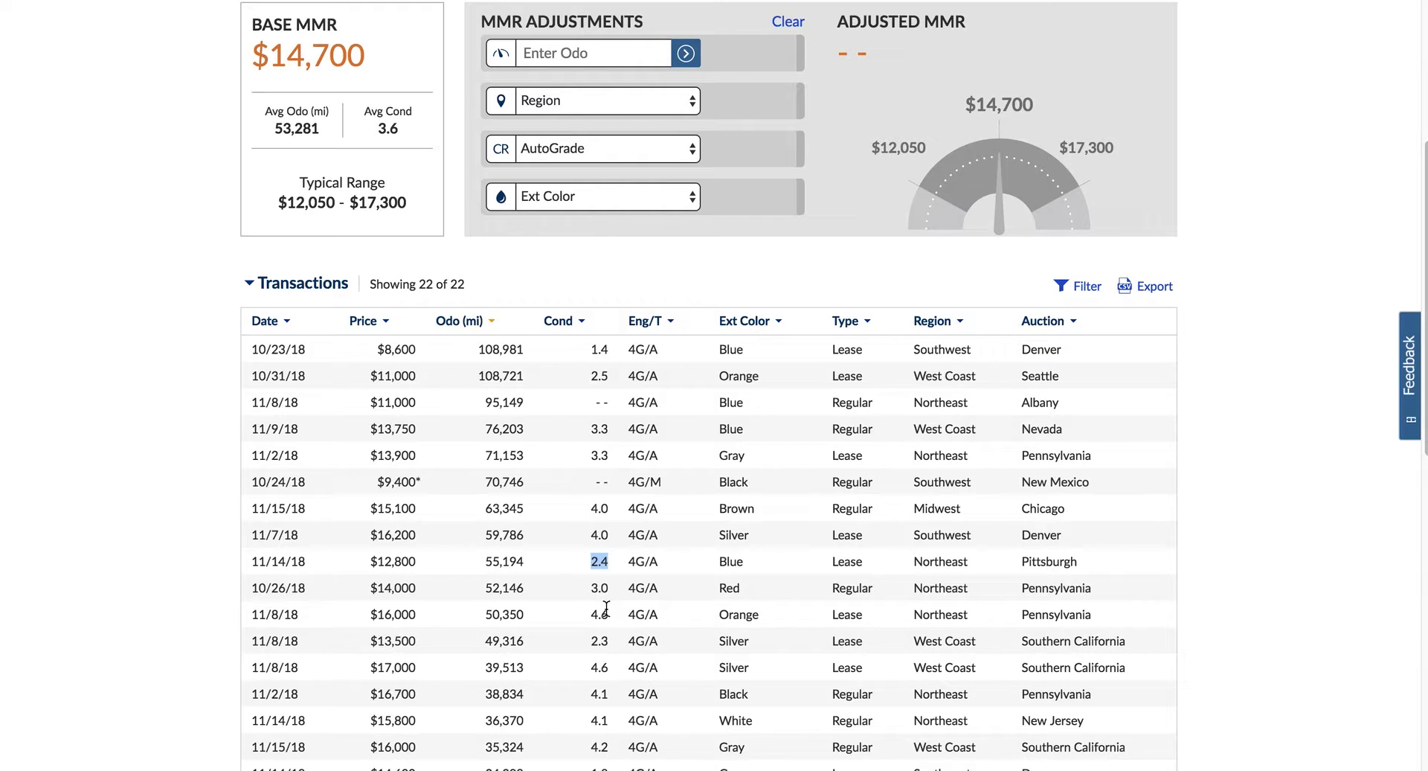
{"action": "left_click_drag", "start_coordinate": [628, 535], "coordinate": [295, 534]}
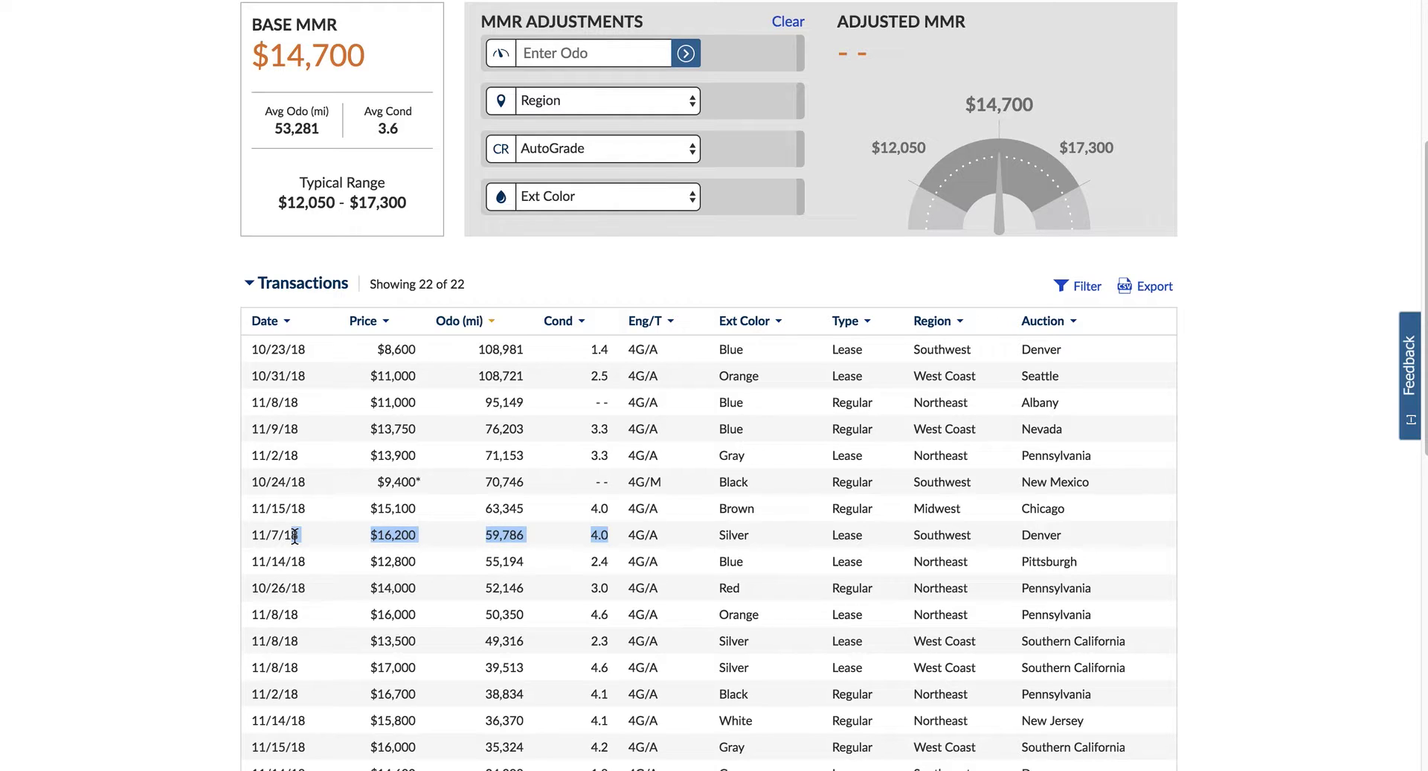
{"action": "mouse_move", "coordinate": [250, 561]}
{"action": "left_mouse_down"}
{"action": "mouse_move", "coordinate": [404, 570]}
{"action": "mouse_move", "coordinate": [238, 537]}
{"action": "left_mouse_up"}
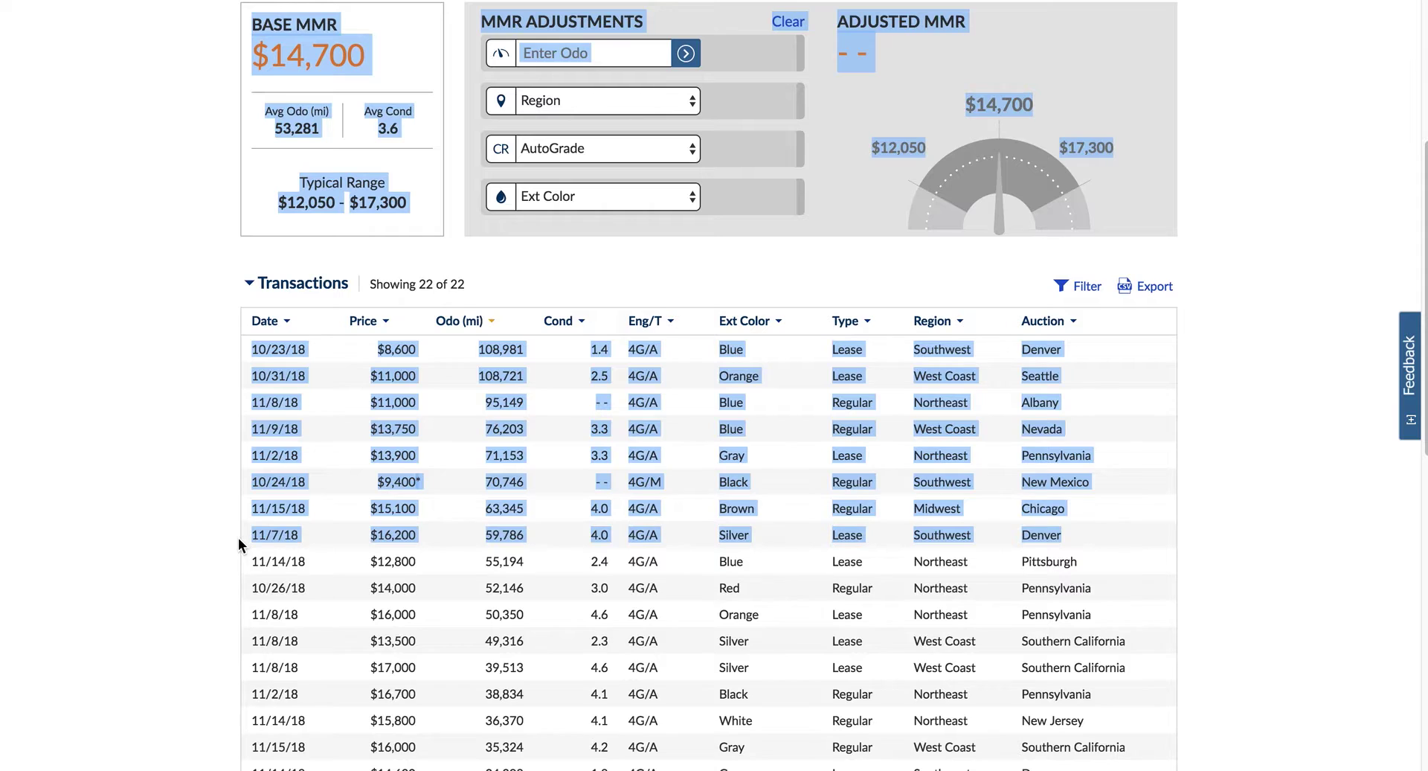
{"action": "triple_click", "coordinate": [409, 533]}
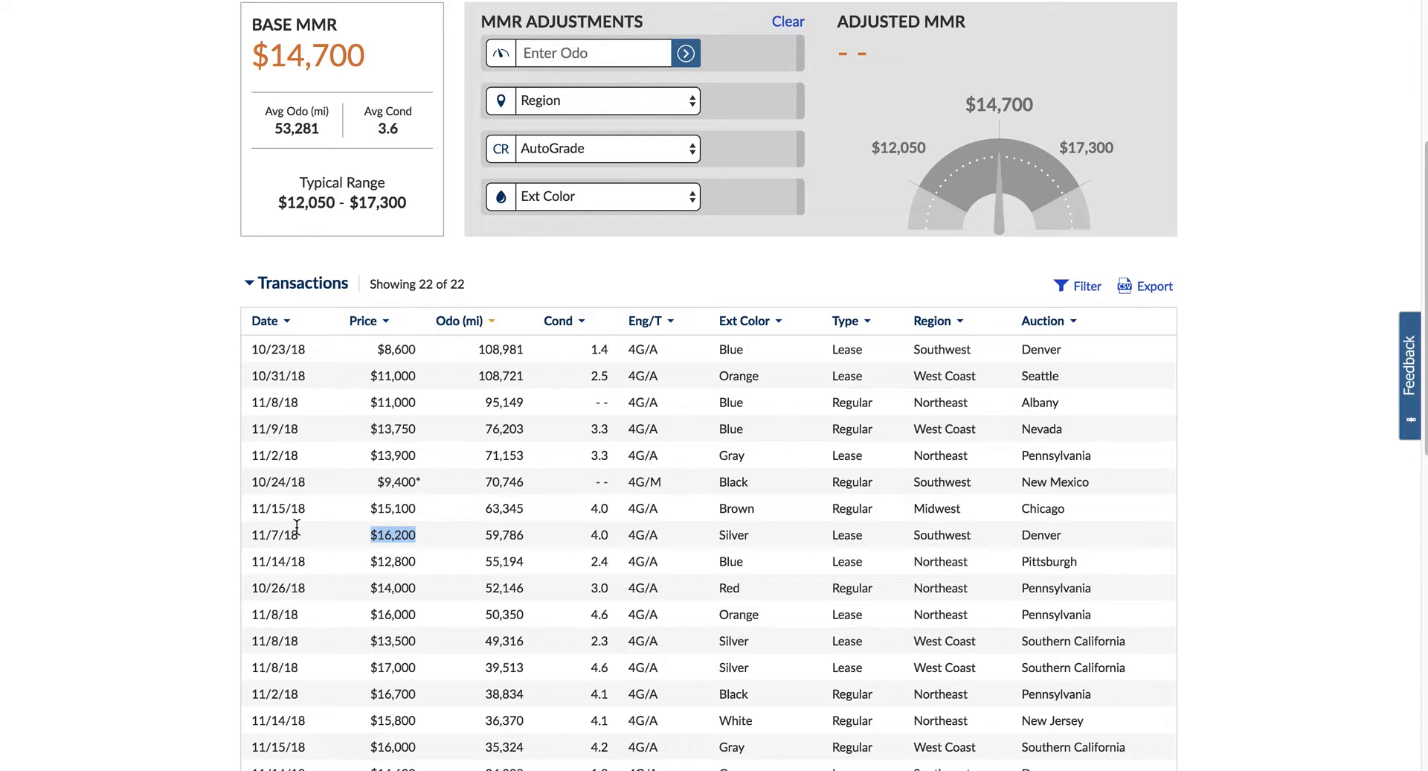
Scan the whole Manheim report and examine the 11/7/18 Denver sale's date, price, mileage and auction location
{"action": "scroll", "coordinate": [668, 327], "scroll_direction": "up", "scroll_amount": 5}
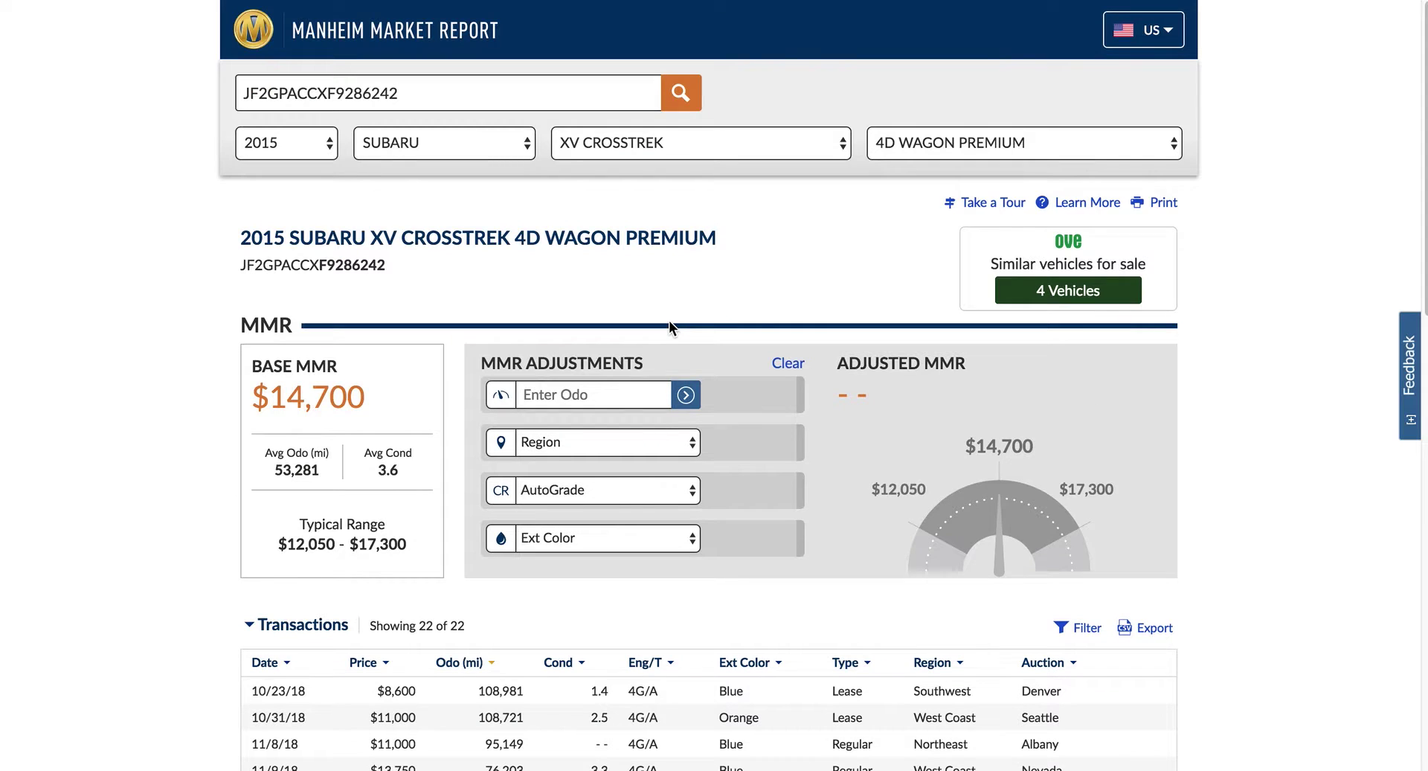
{"action": "scroll", "coordinate": [815, 454], "scroll_direction": "down", "scroll_amount": 9}
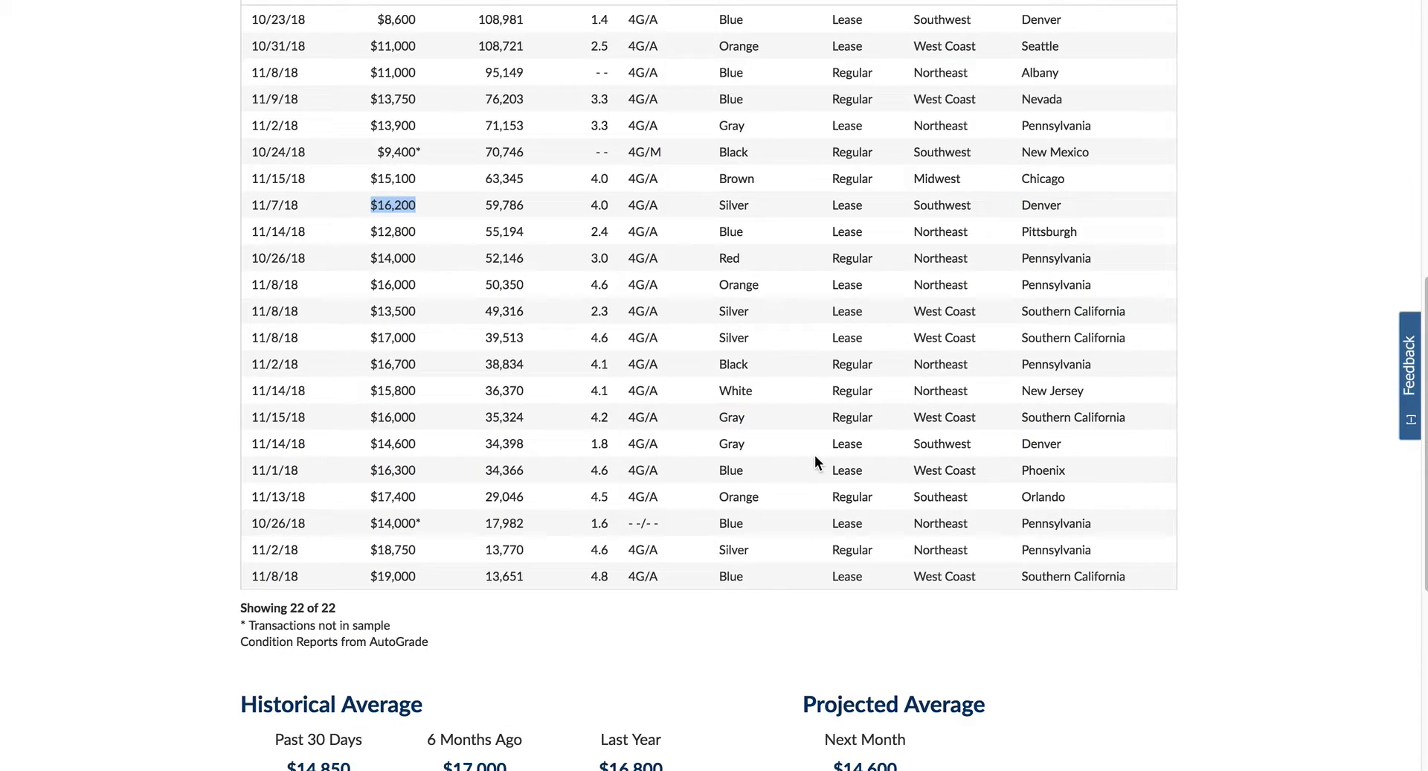
{"action": "triple_click", "coordinate": [445, 207]}
{"action": "left_click_drag", "start_coordinate": [445, 207], "coordinate": [296, 201]}
{"action": "left_click", "coordinate": [1122, 208]}
{"action": "scroll", "coordinate": [399, 212], "scroll_direction": "up", "scroll_amount": 9}
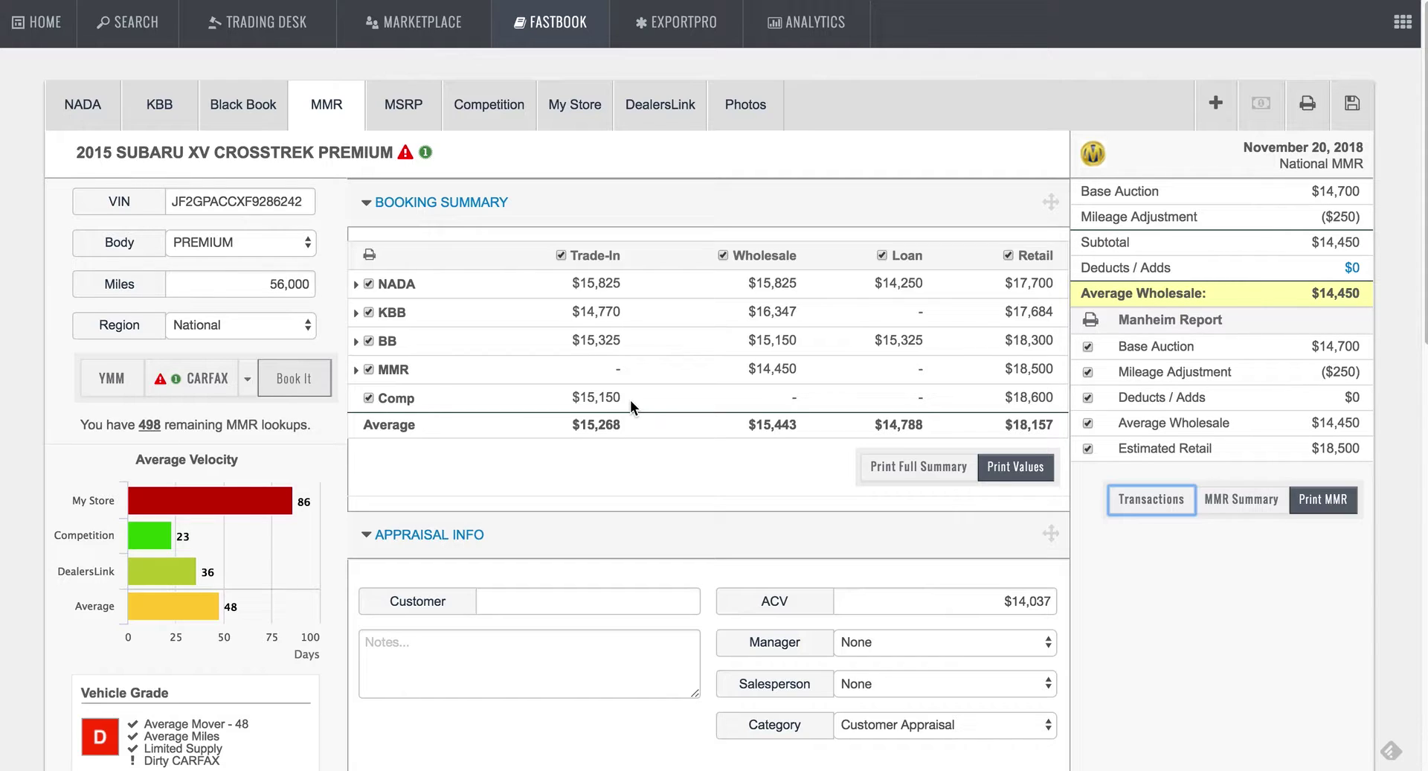
Check the factors behind the vehicle grade in the appraisal, in particular the Dirty CARFAX entry
{"action": "scroll", "coordinate": [269, 552], "scroll_direction": "down", "scroll_amount": 4}
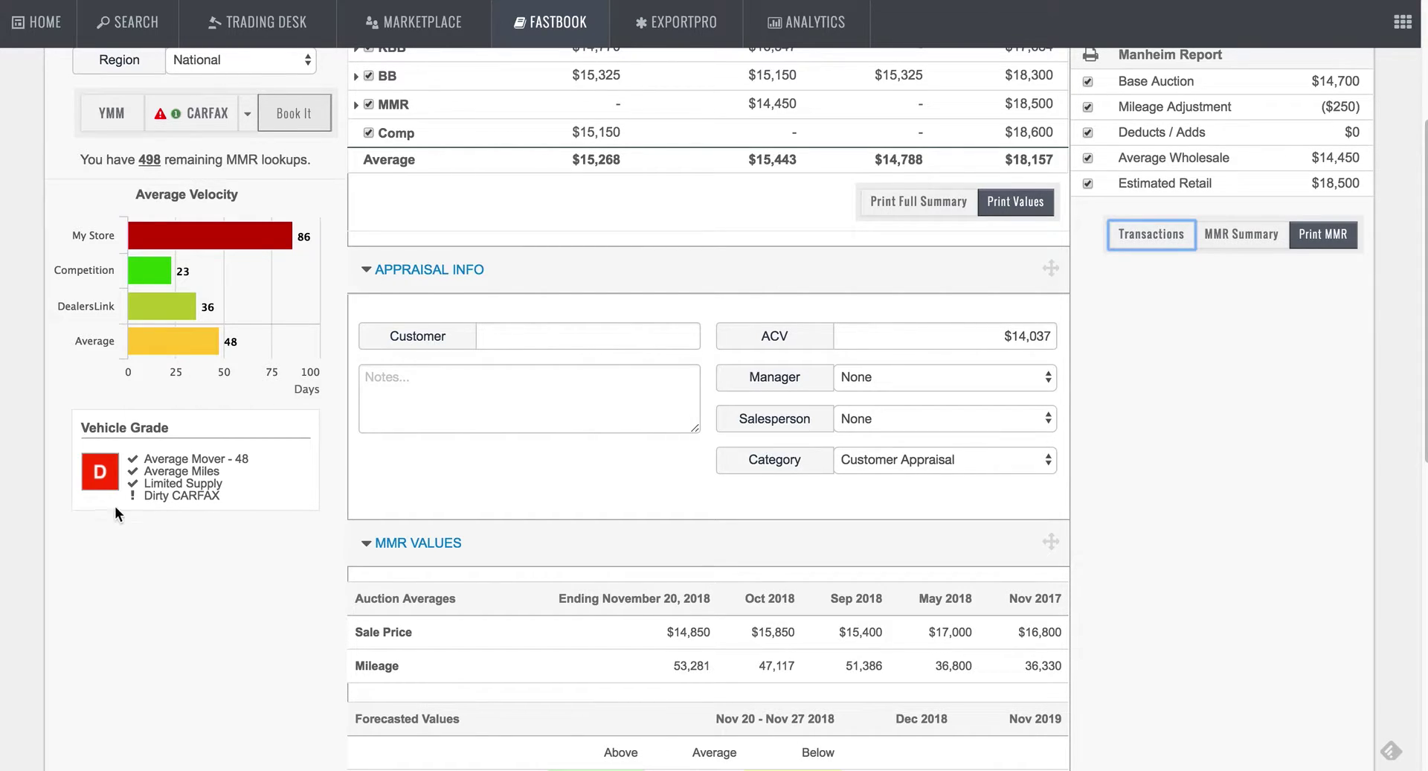
{"action": "left_click_drag", "start_coordinate": [209, 497], "coordinate": [135, 499]}
{"action": "left_click", "coordinate": [244, 511]}
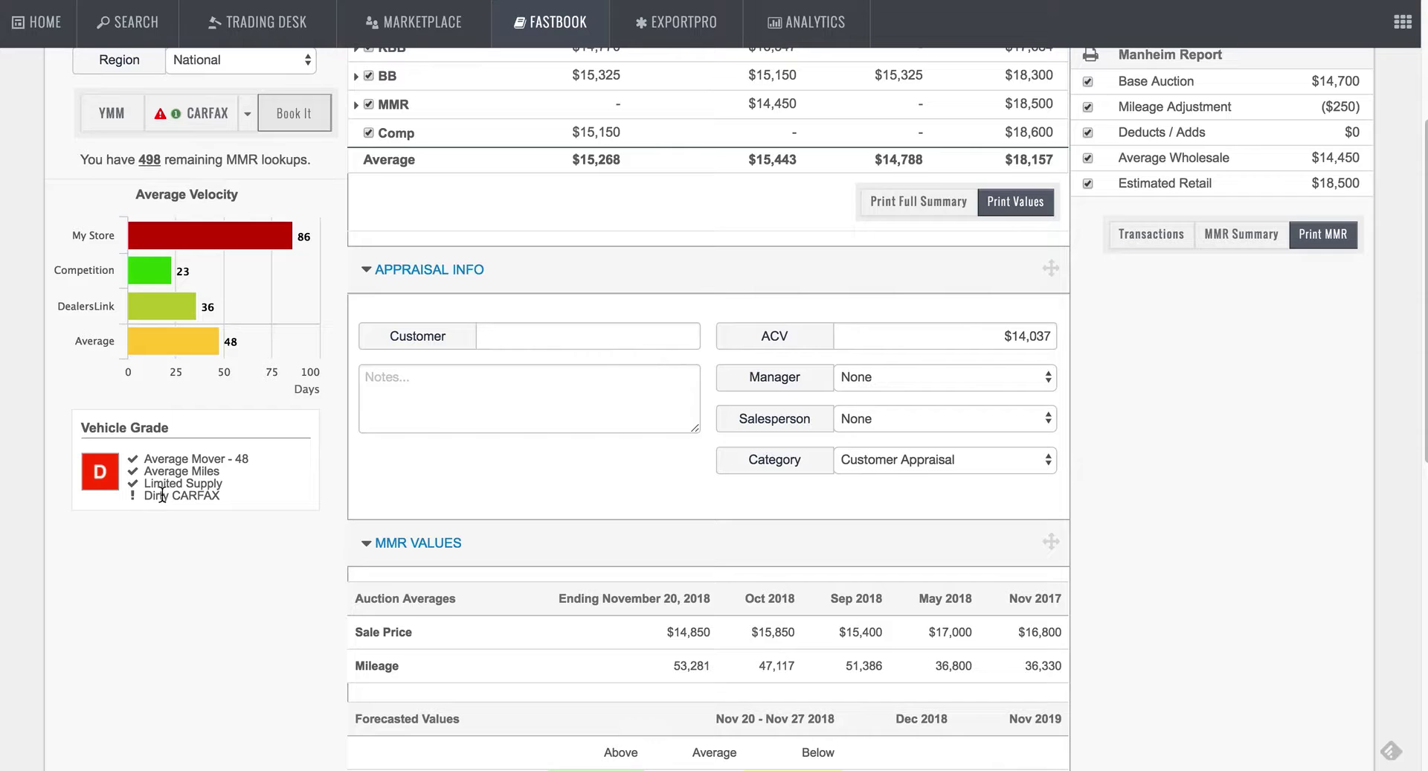
{"action": "scroll", "coordinate": [228, 491], "scroll_direction": "up", "scroll_amount": 4}
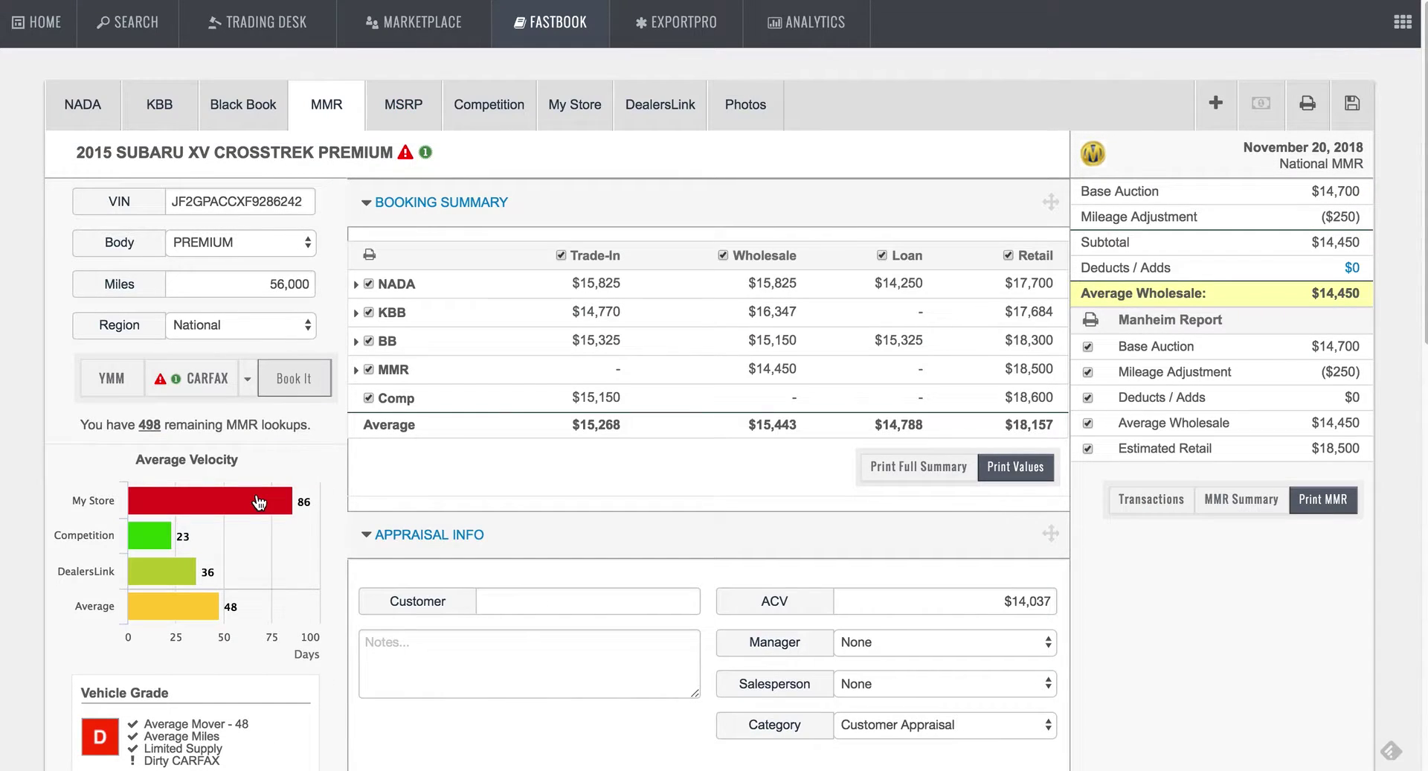